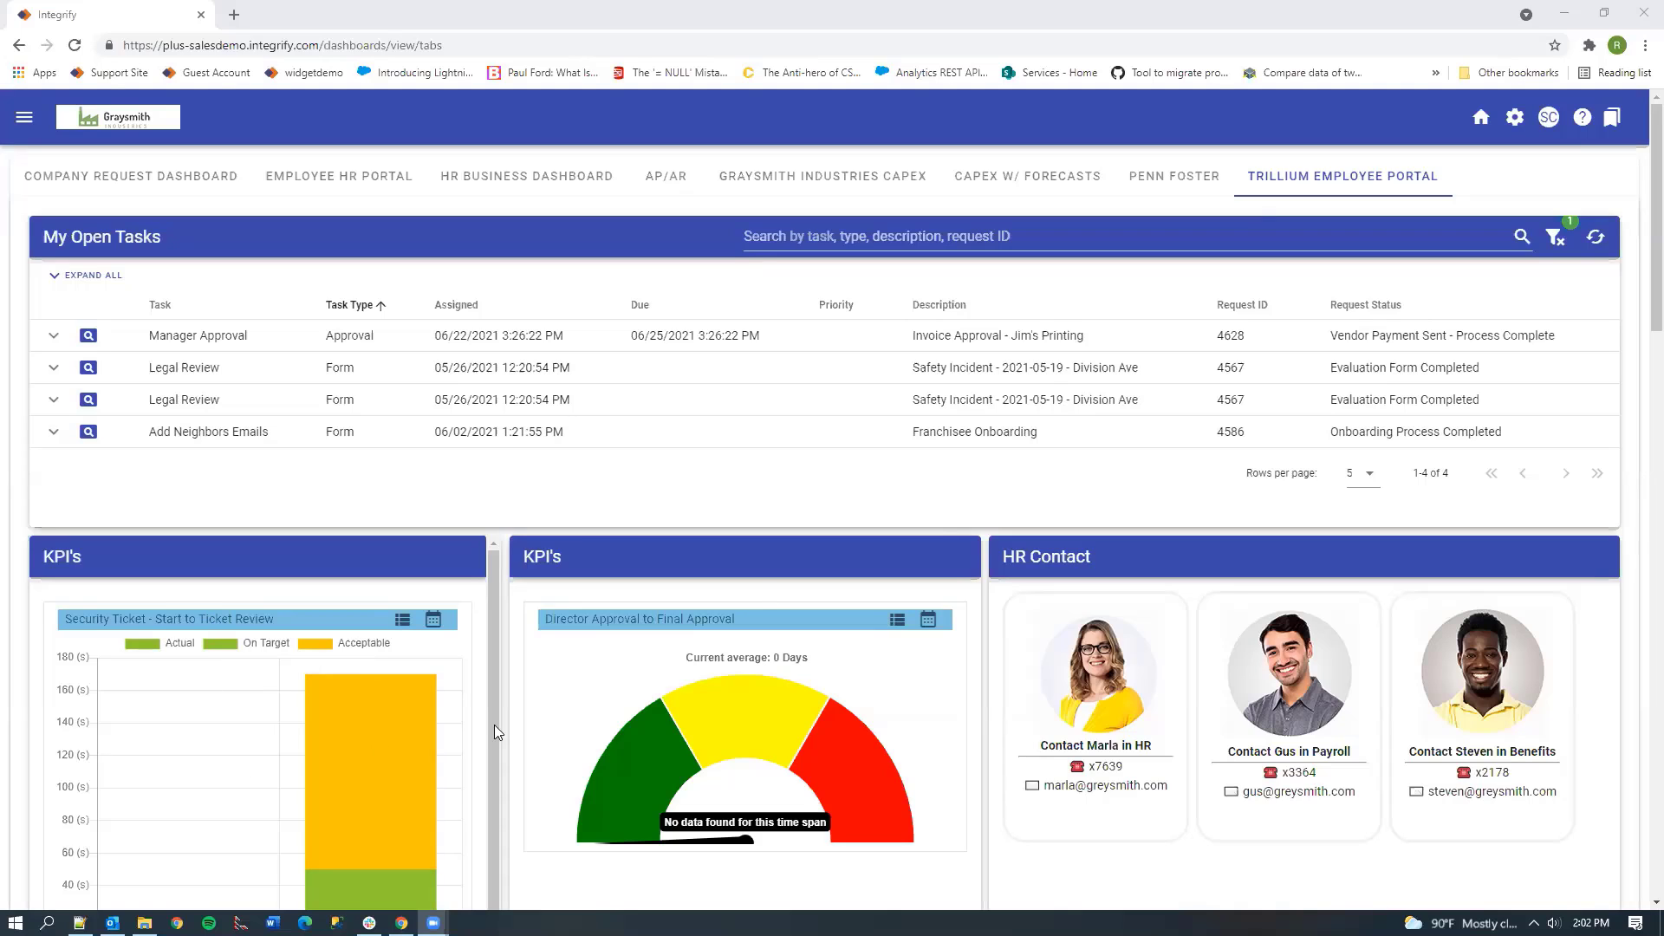
# Step: Look over the Trillium Employee Portal panels, view the Company Request Dashboard and return to the Trillium Employee Portal
pyautogui.moveTo(362, 815)
pyautogui.scroll(-1, 1636, 403)
pyautogui.scroll(-5, 1636, 403)
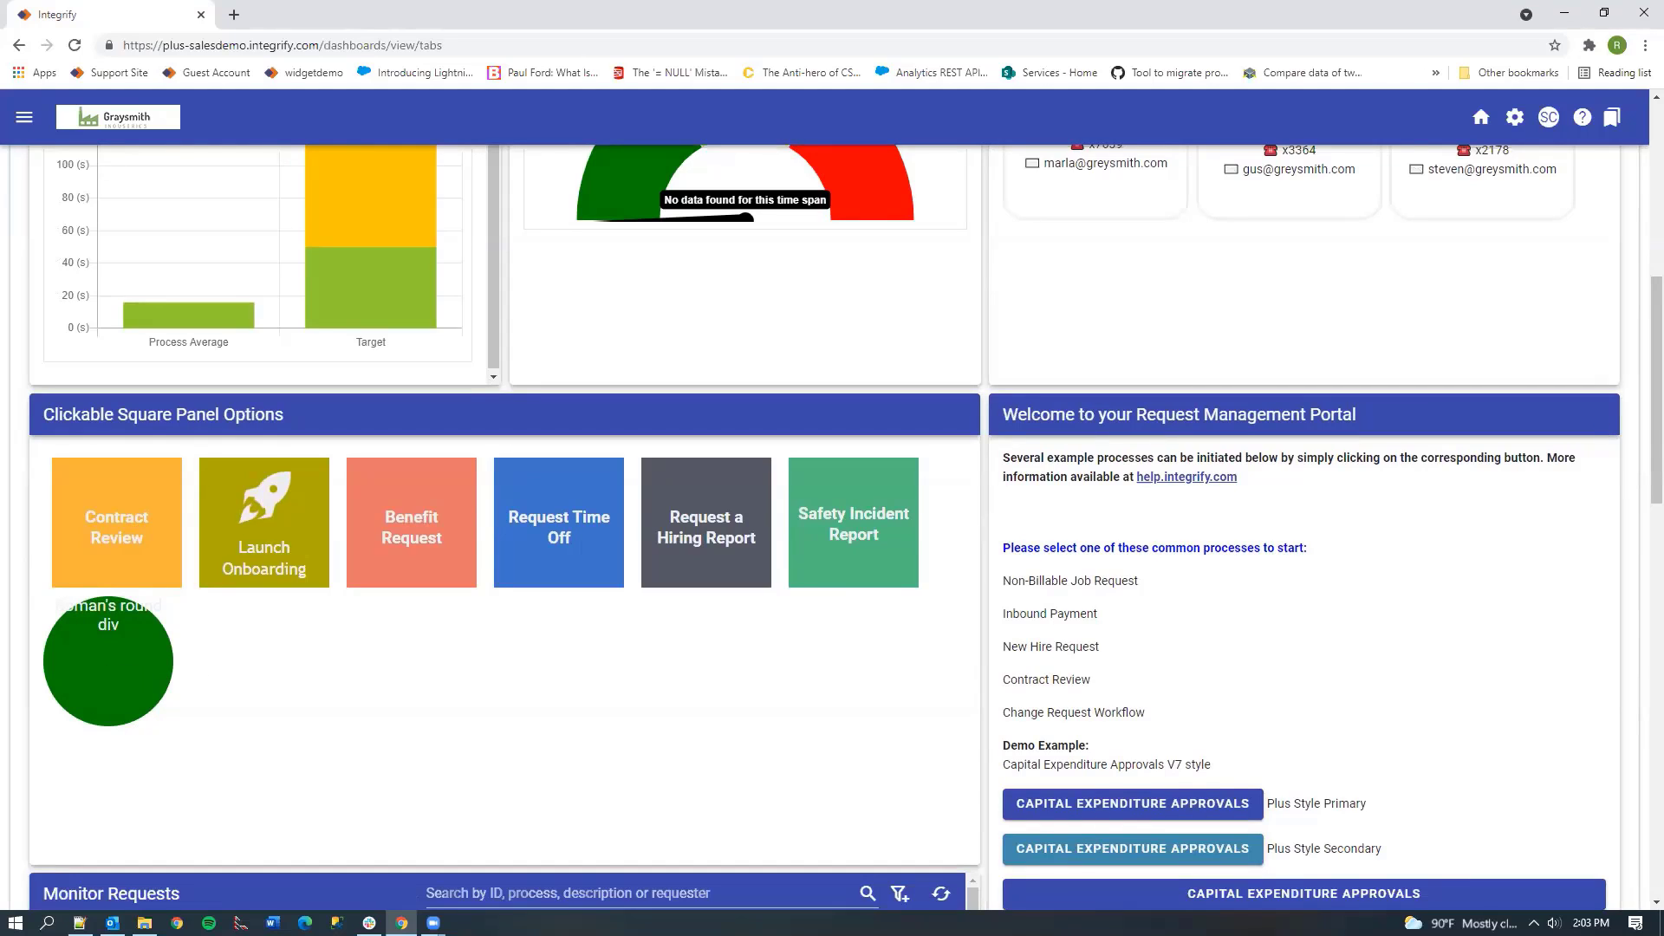
pyautogui.scroll(-2, 1640, 377)
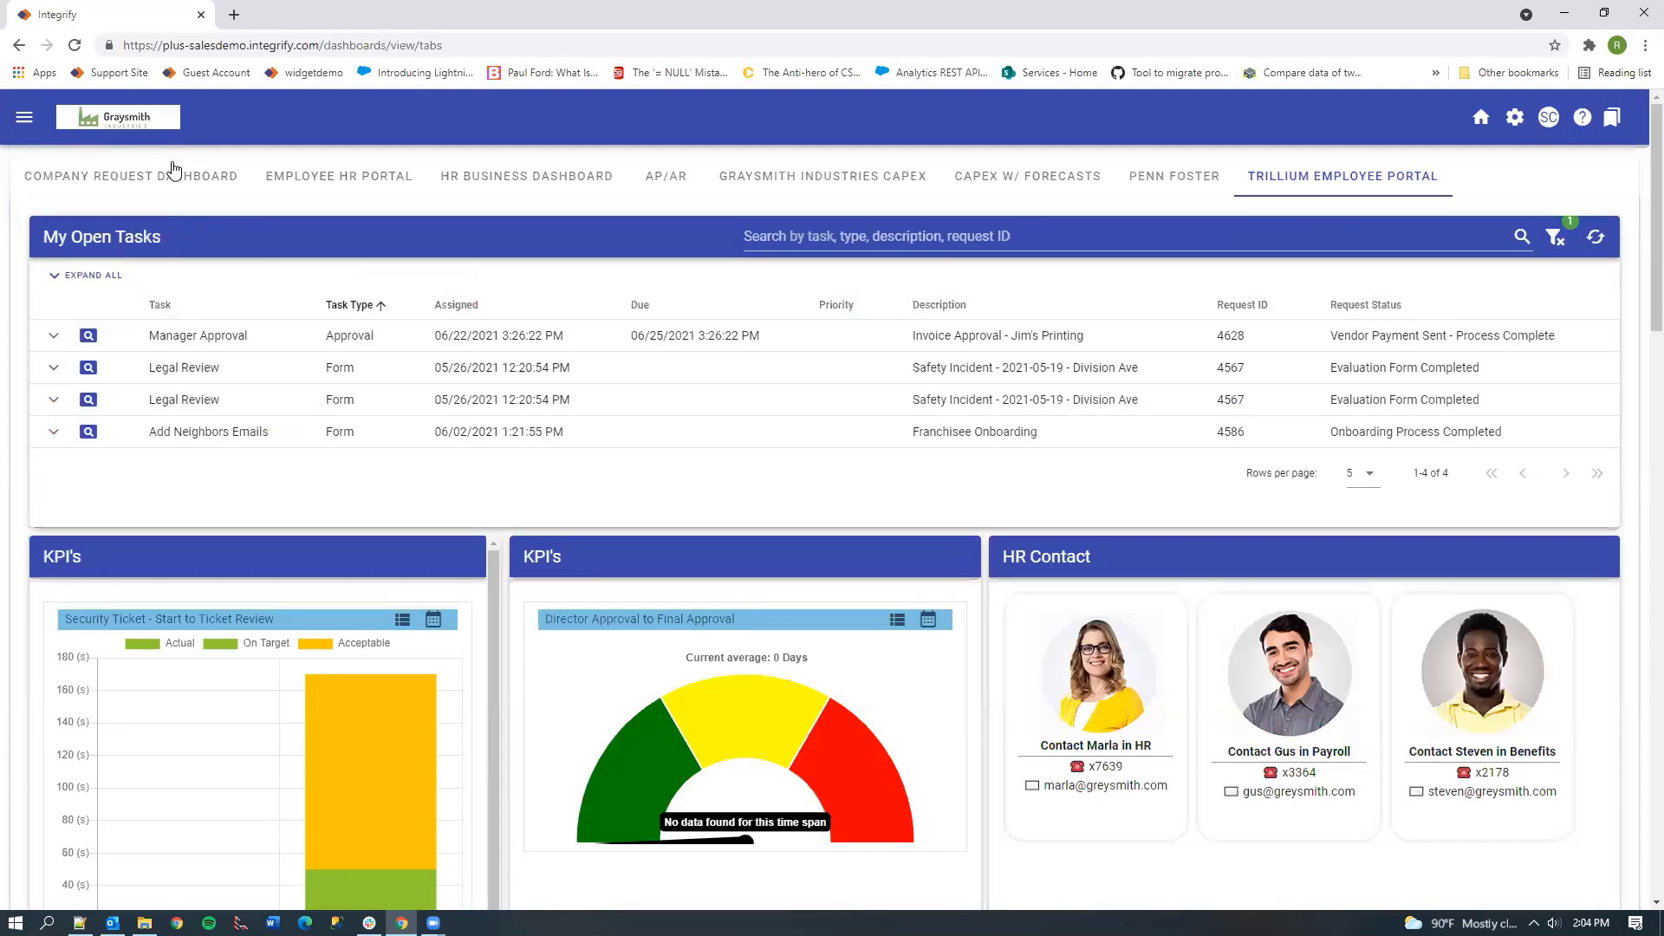
pyautogui.click(173, 173)
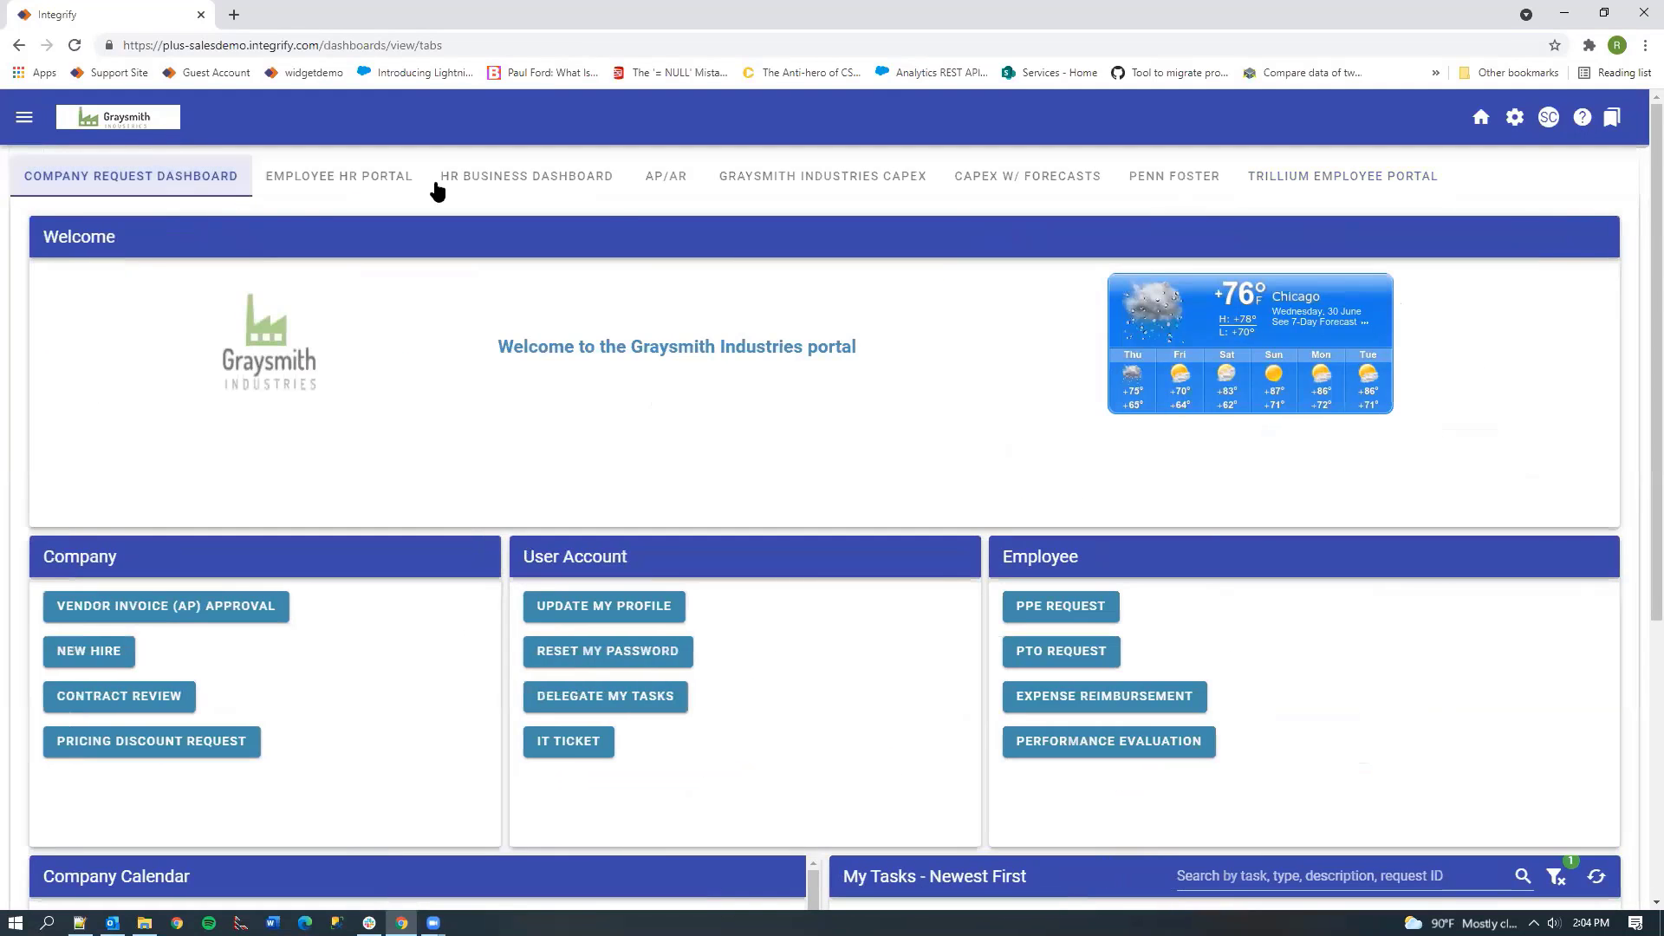
pyautogui.click(1304, 192)
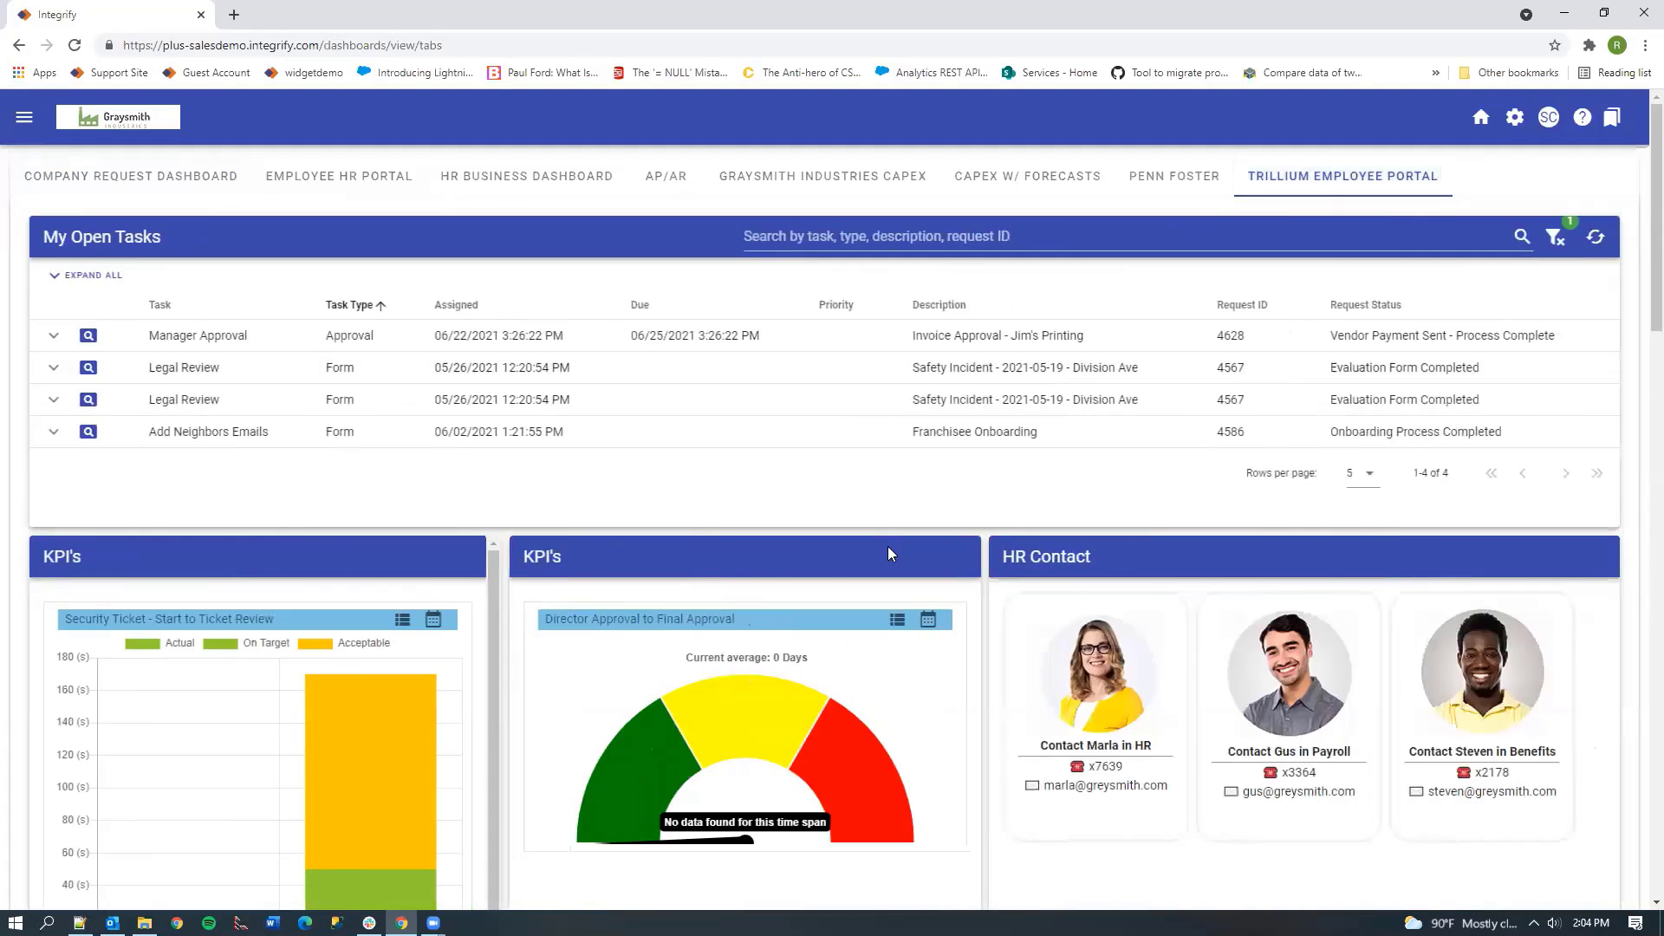
# Step: Filter the Monitor Requests panel to the request state In Progress
pyautogui.scroll(-17, 887, 546)
pyautogui.scroll(5, 1573, 430)
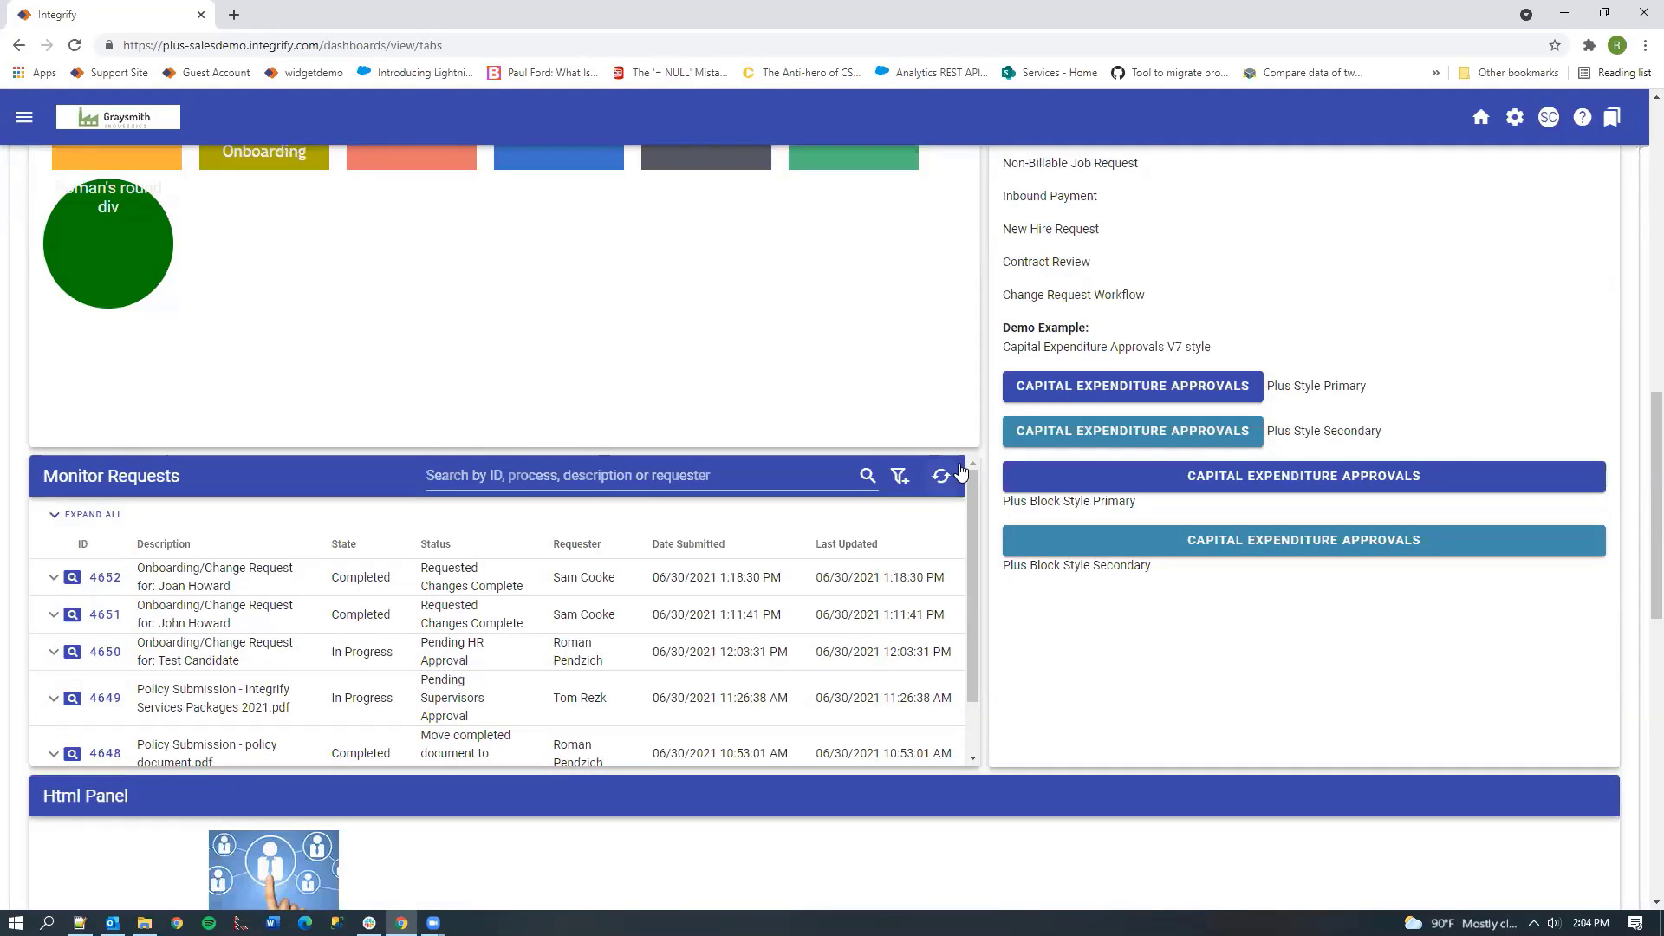
pyautogui.click(900, 483)
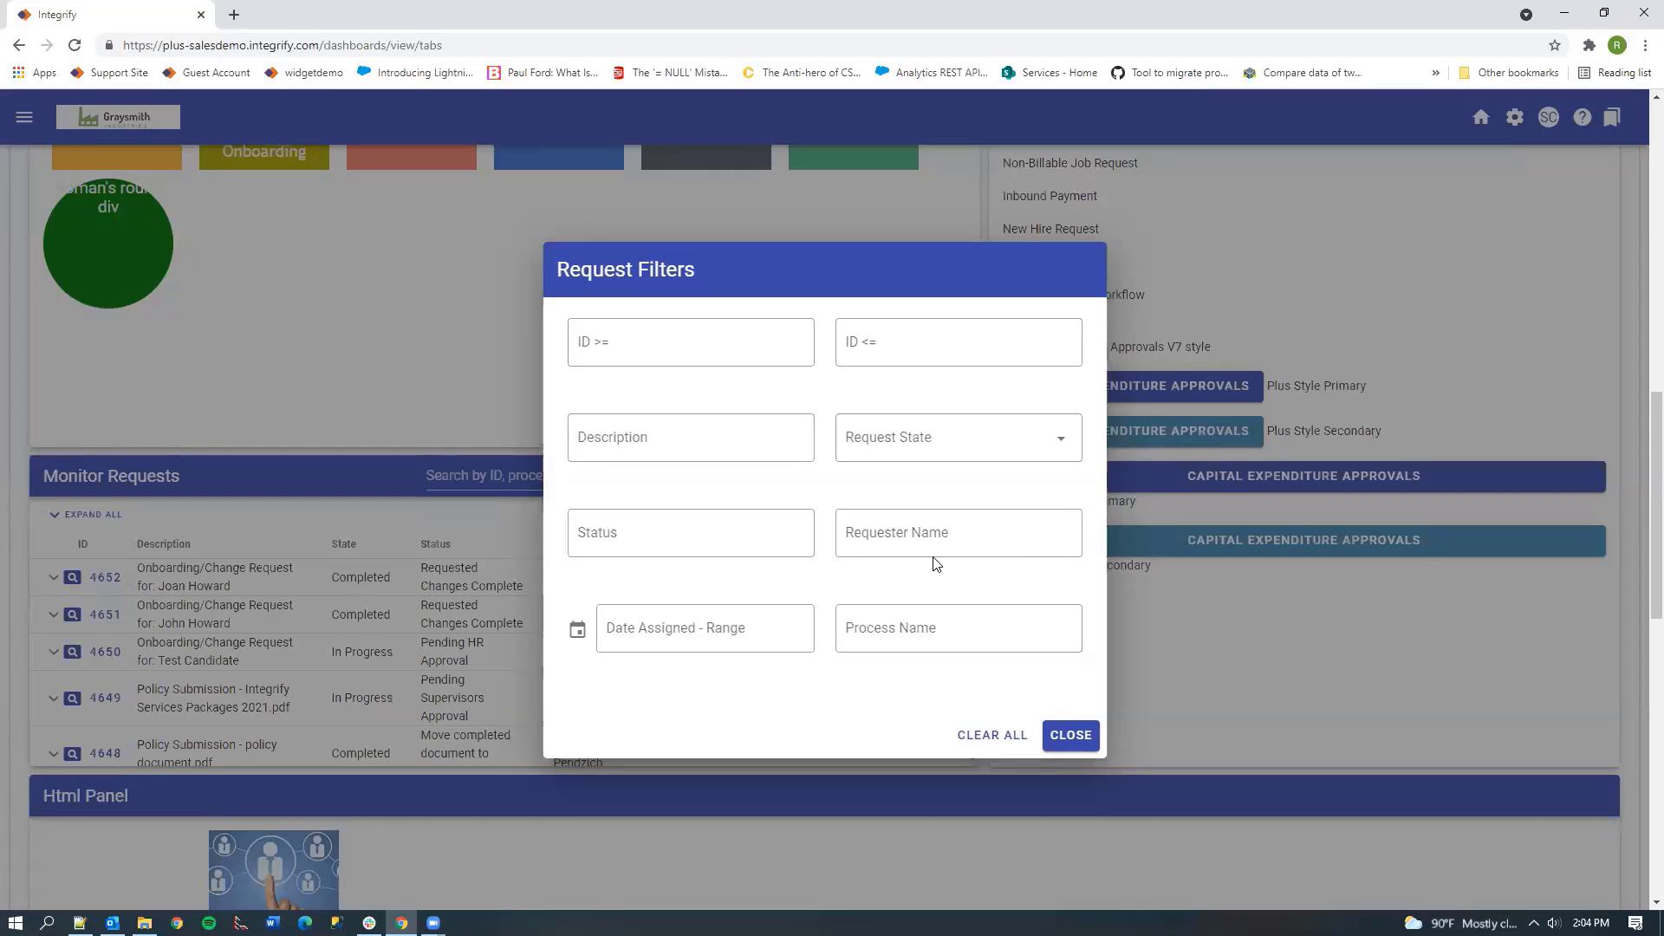
pyautogui.click(914, 444)
pyautogui.click(913, 444)
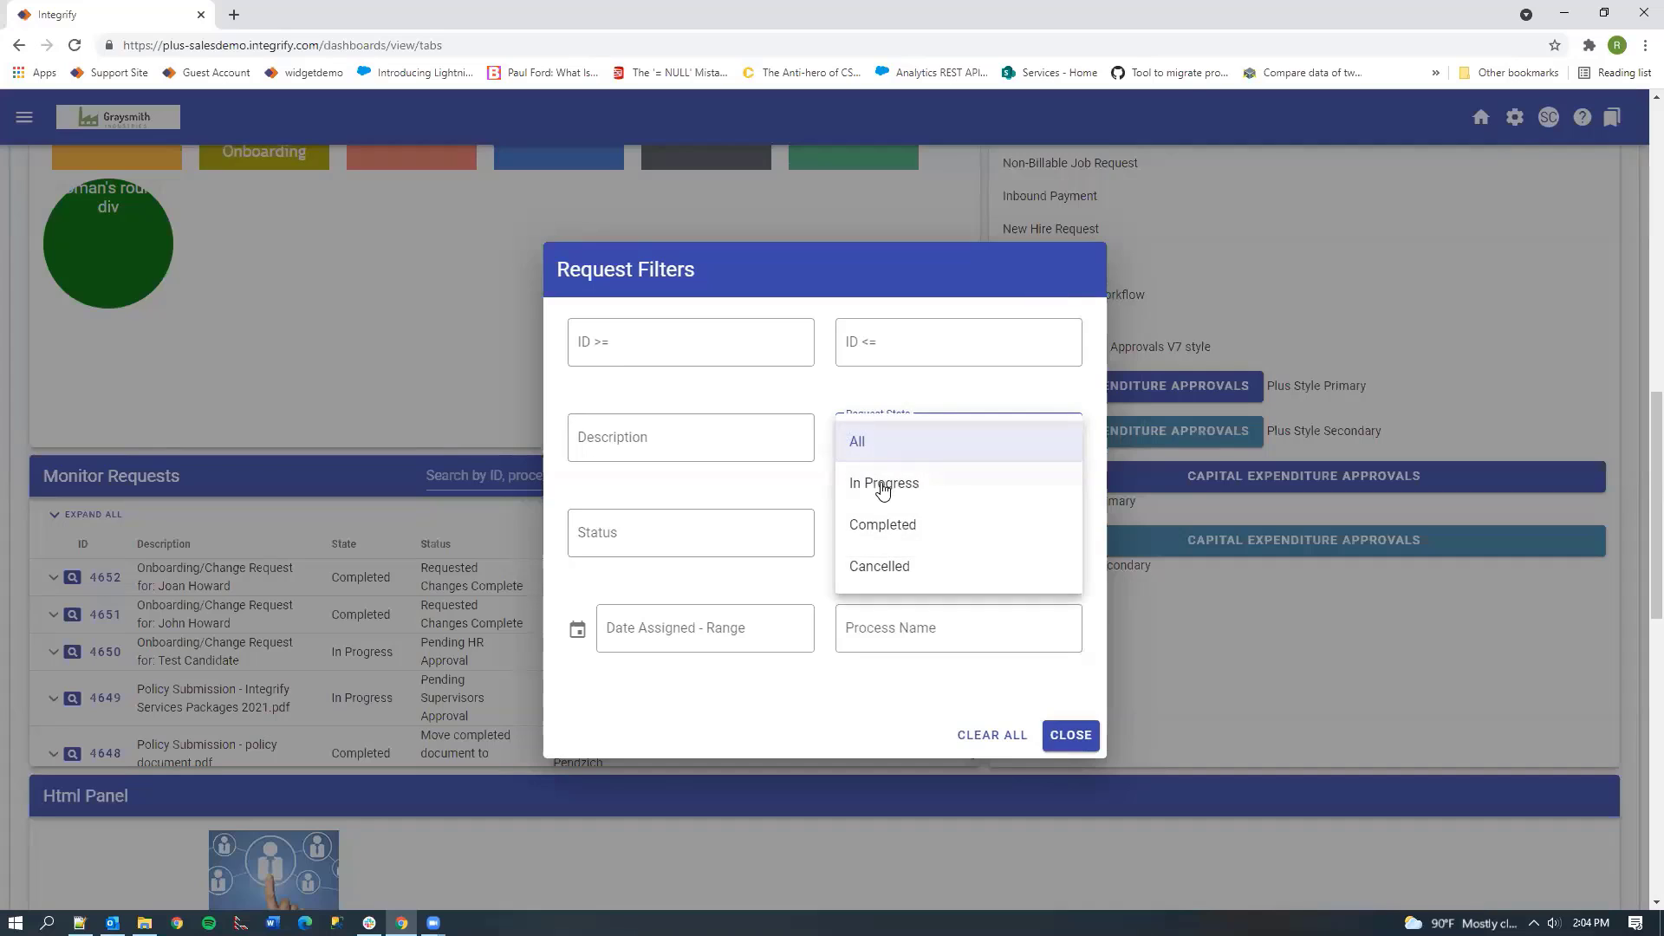
pyautogui.click(876, 482)
pyautogui.click(1054, 736)
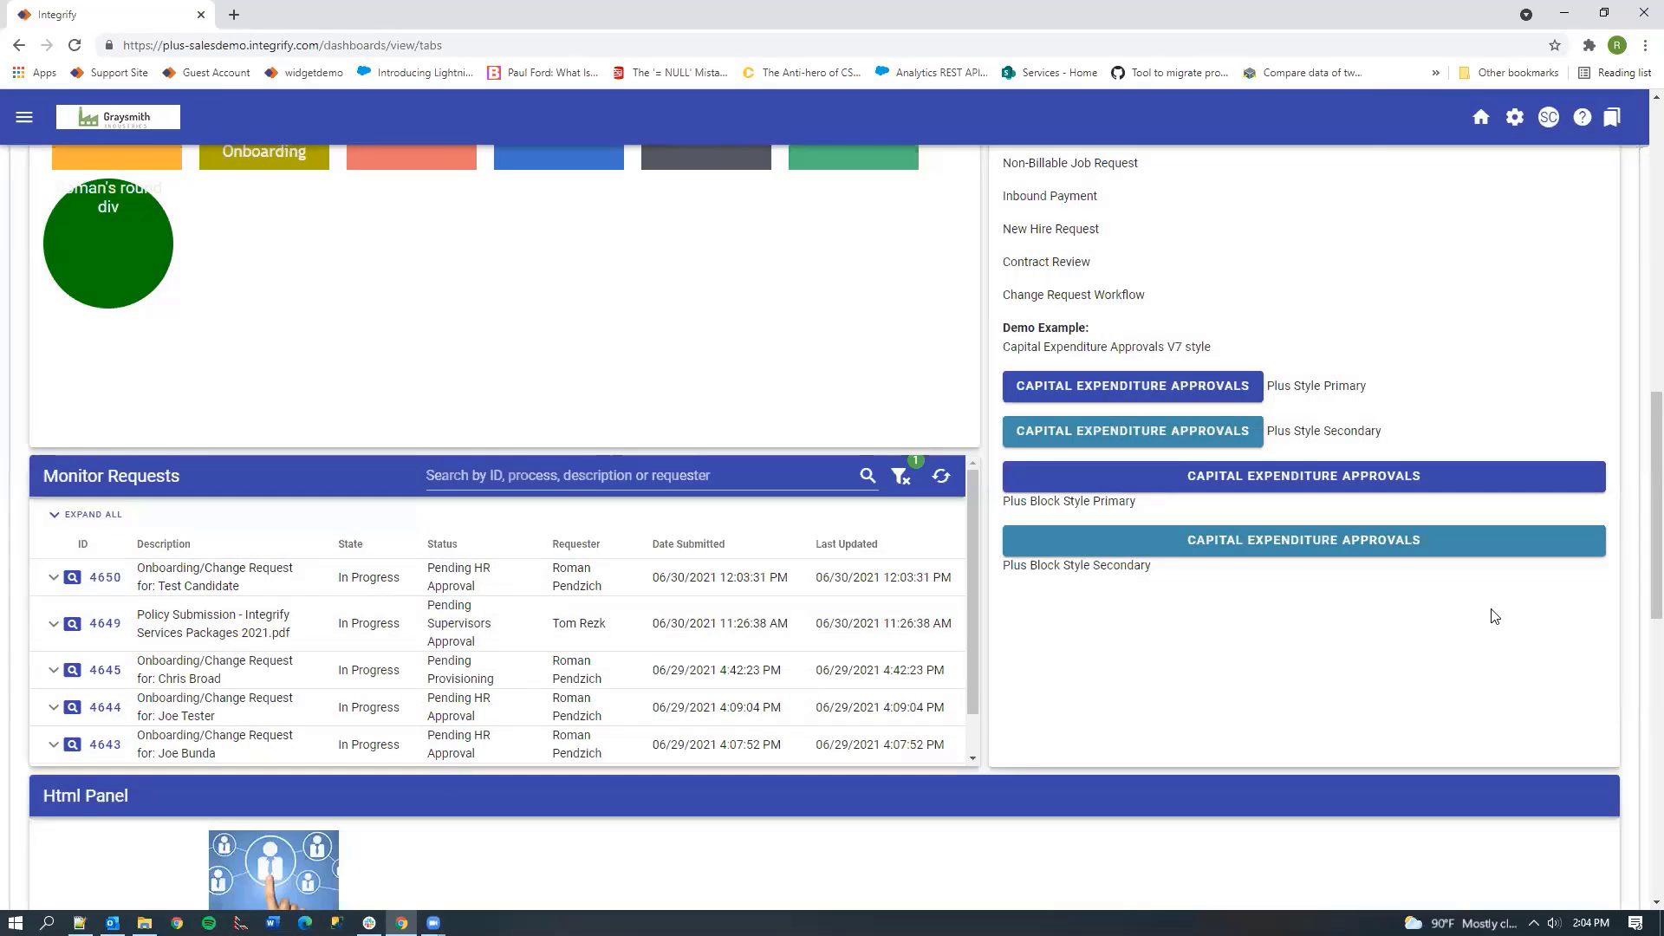
# Step: Examine the Html Panel, the Graysmith Industries Capex Summary report and the main navigation menu
pyautogui.scroll(-5, 1639, 652)
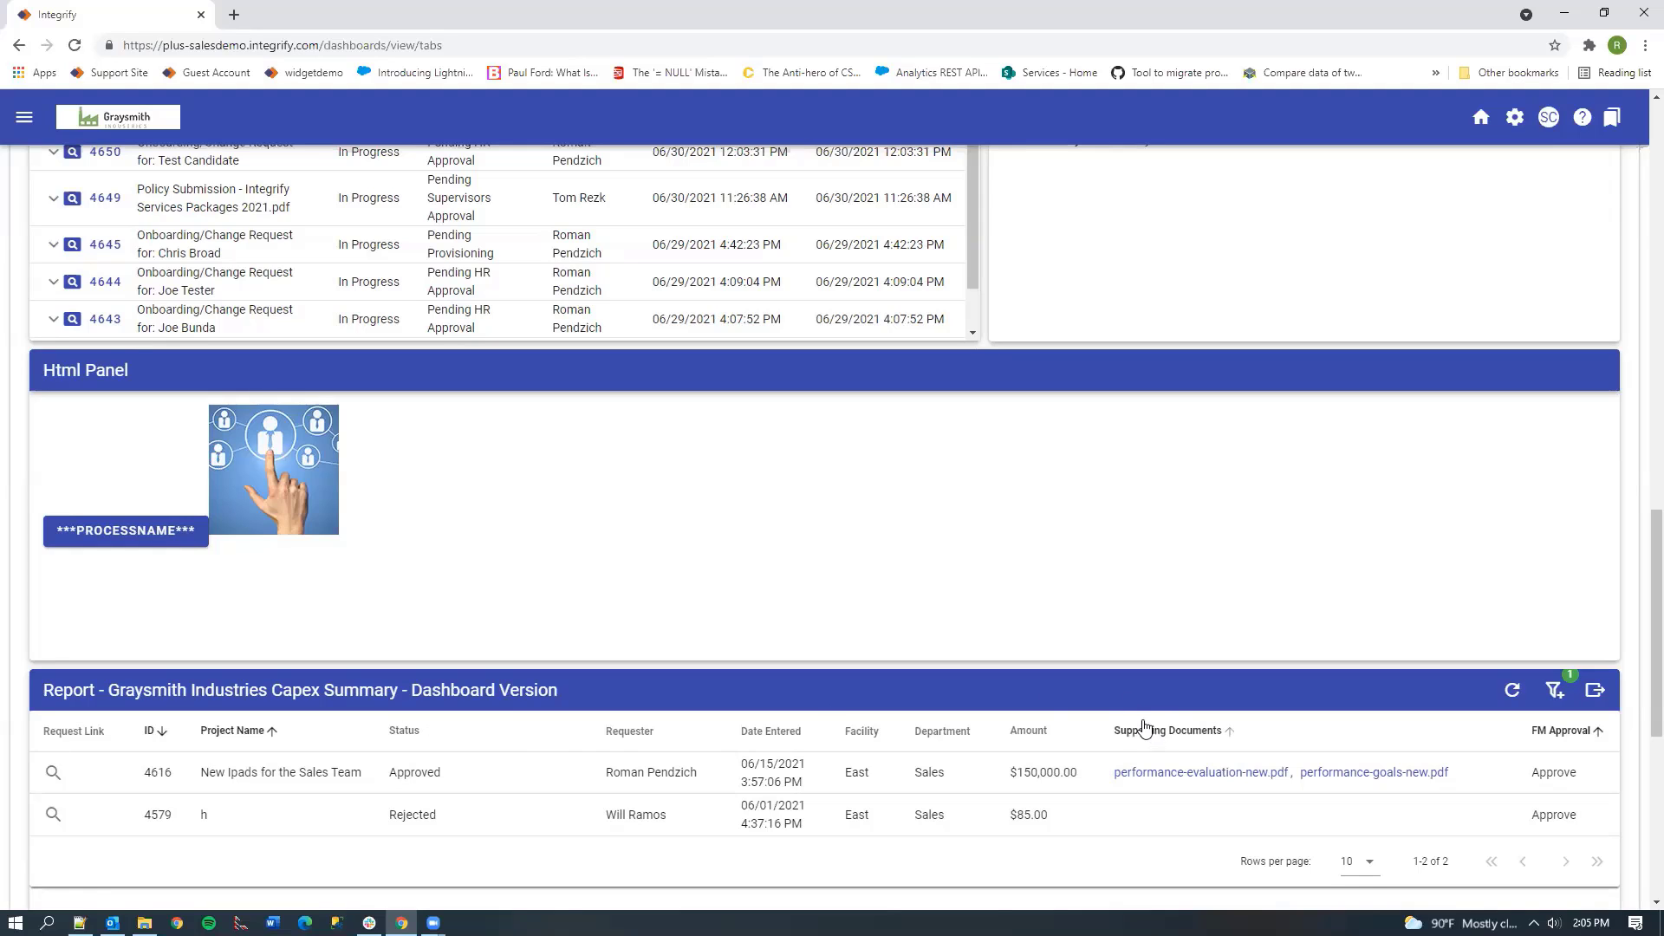
pyautogui.scroll(15, 1140, 717)
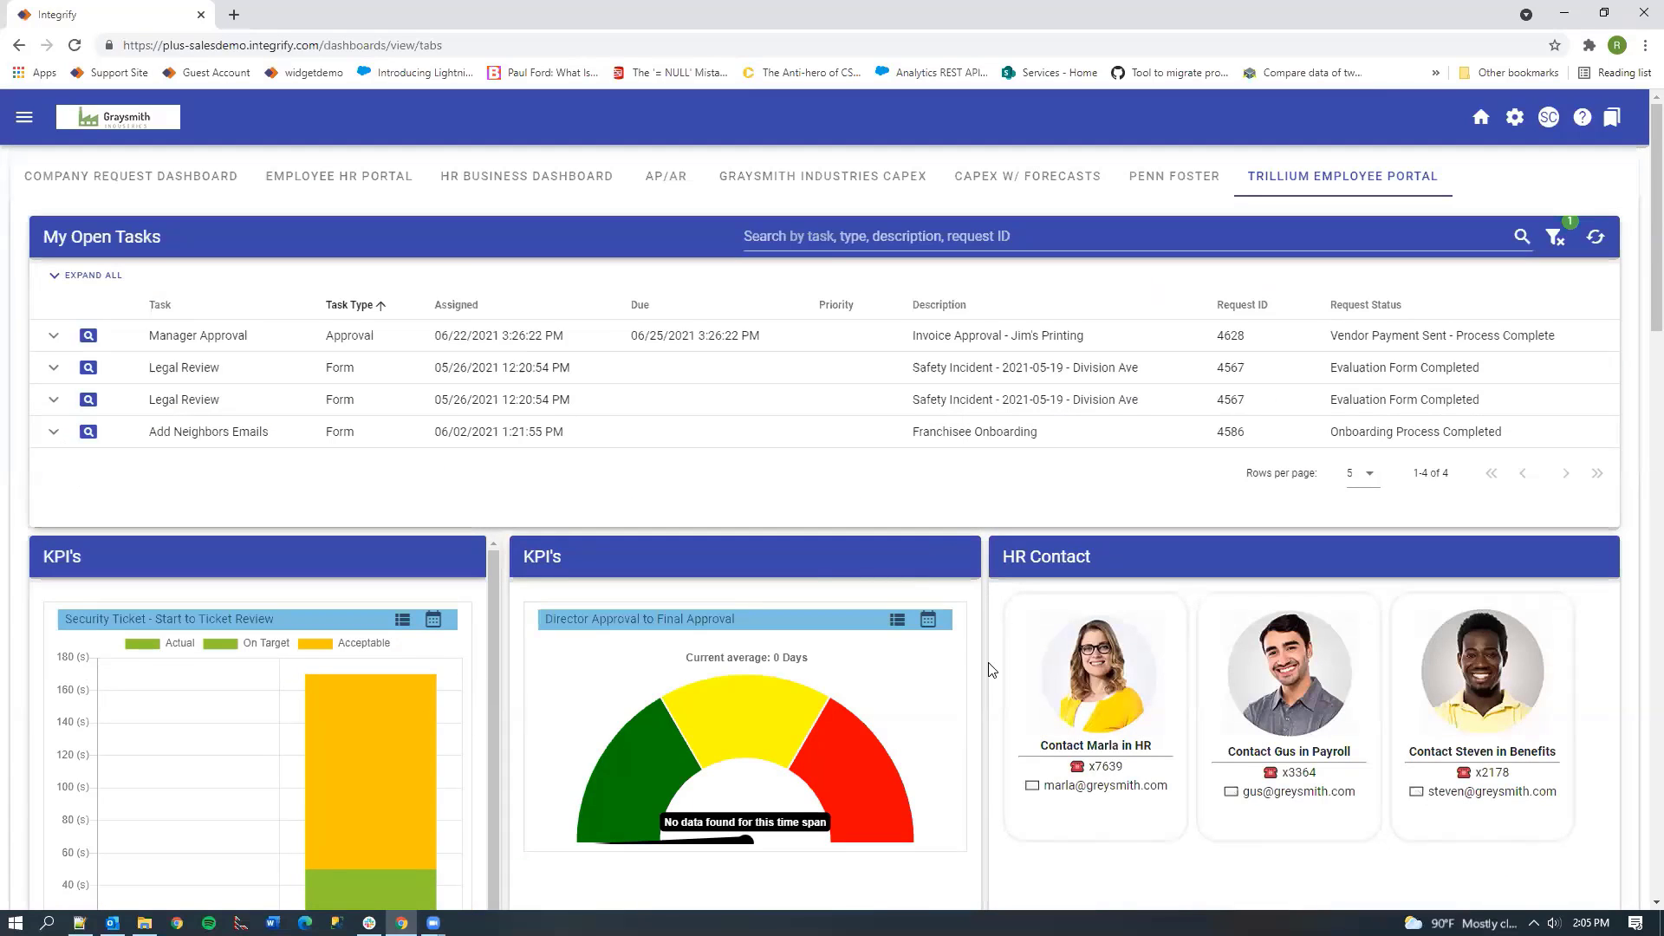
pyautogui.click(26, 120)
pyautogui.click(352, 264)
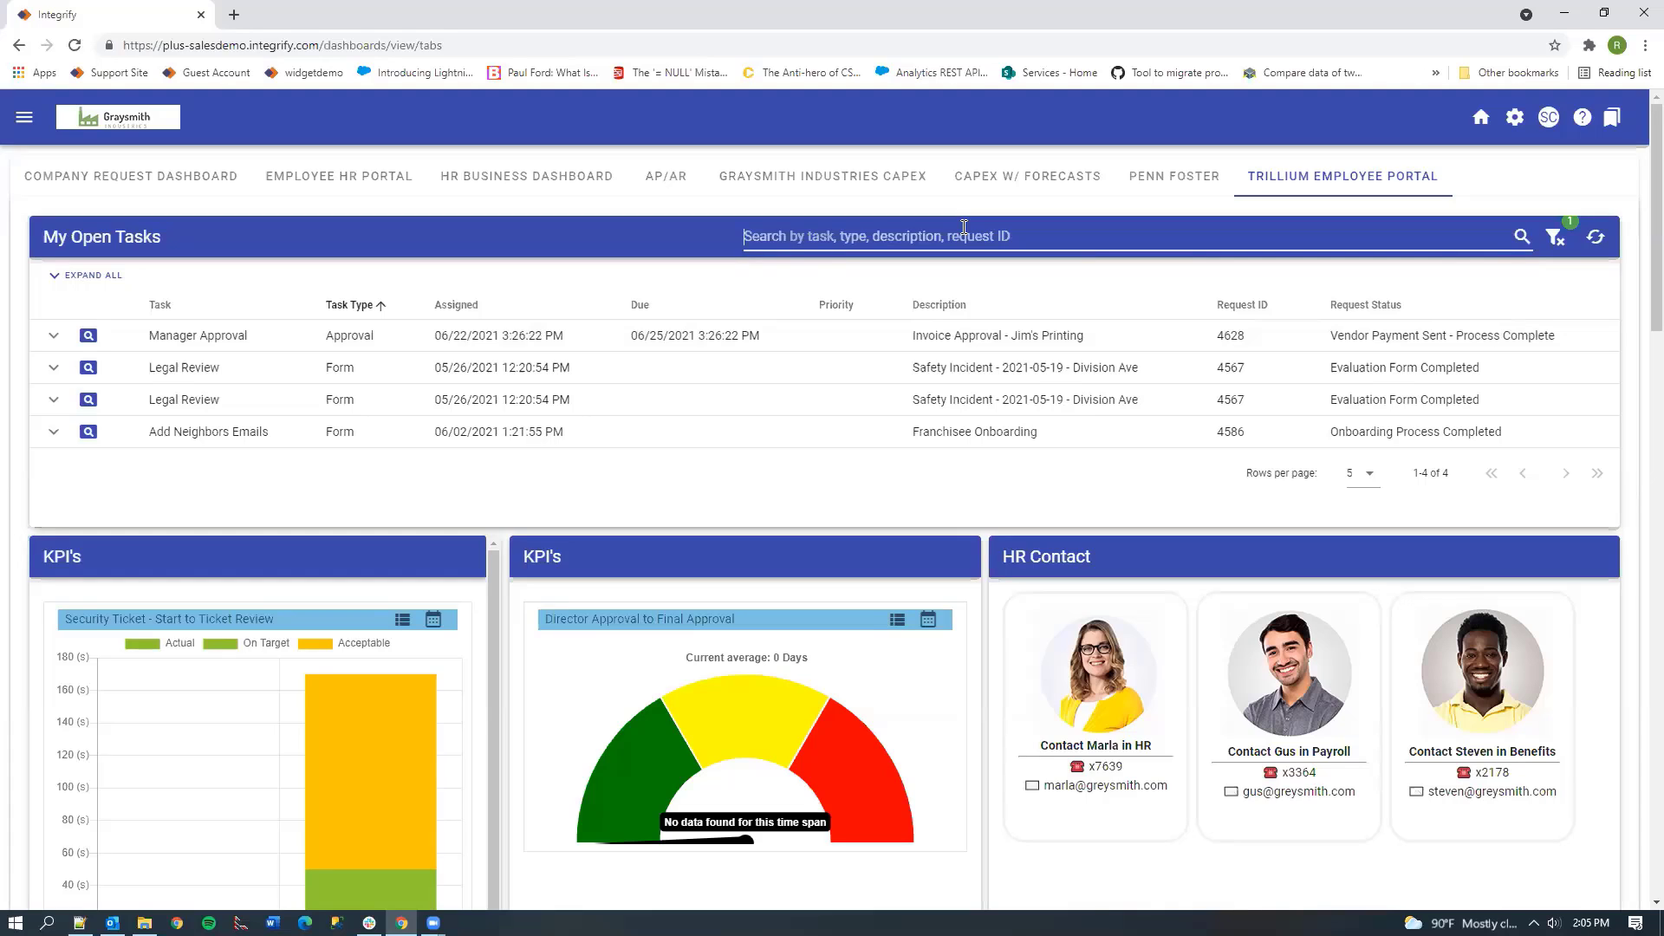
# Step: Search My Open Tasks for "franchisee"
pyautogui.write('fran')
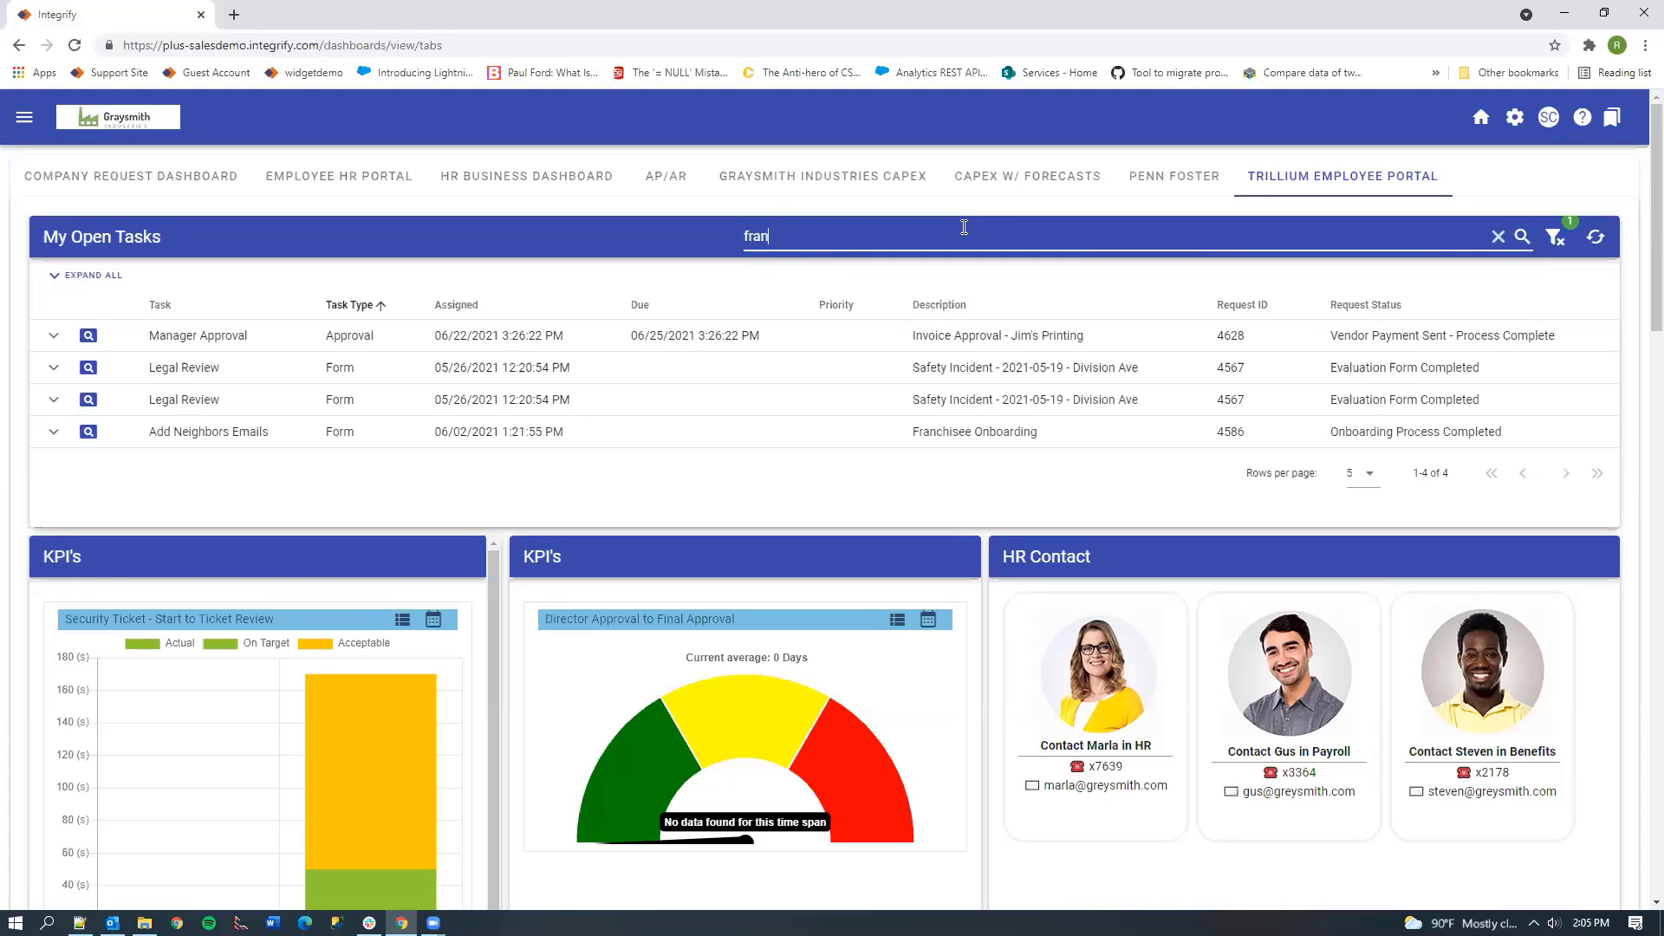
pyautogui.write('chisee')
pyautogui.press('Return')
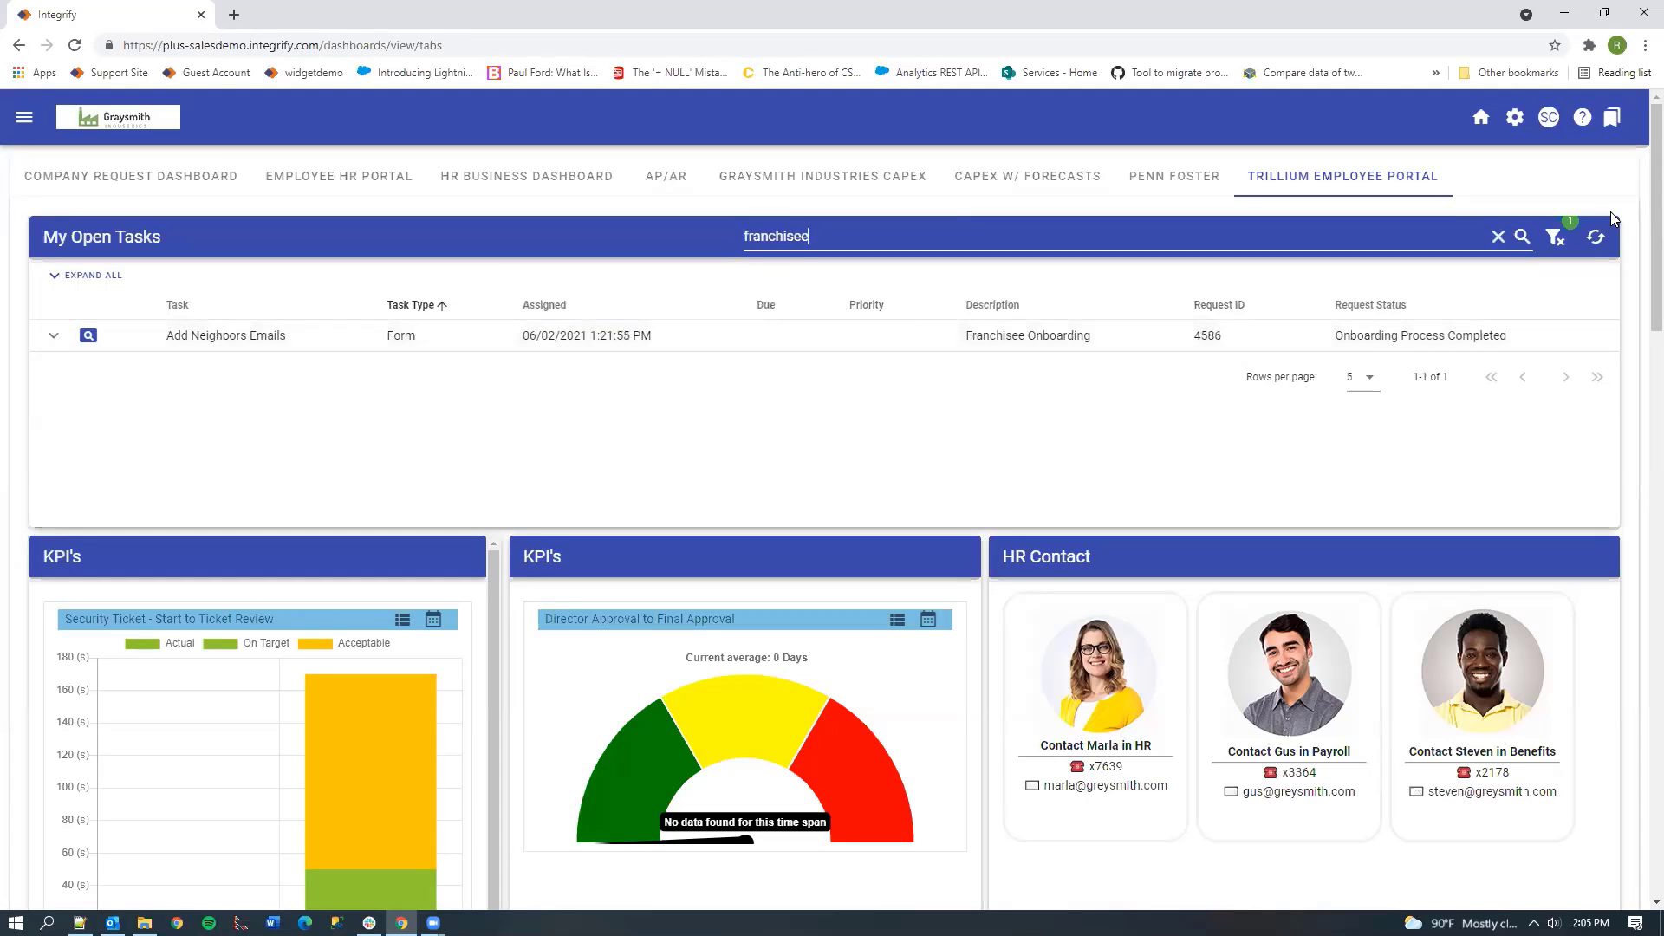
# Step: Remove the Open task state filter from the My Open Tasks panel
pyautogui.click(1555, 236)
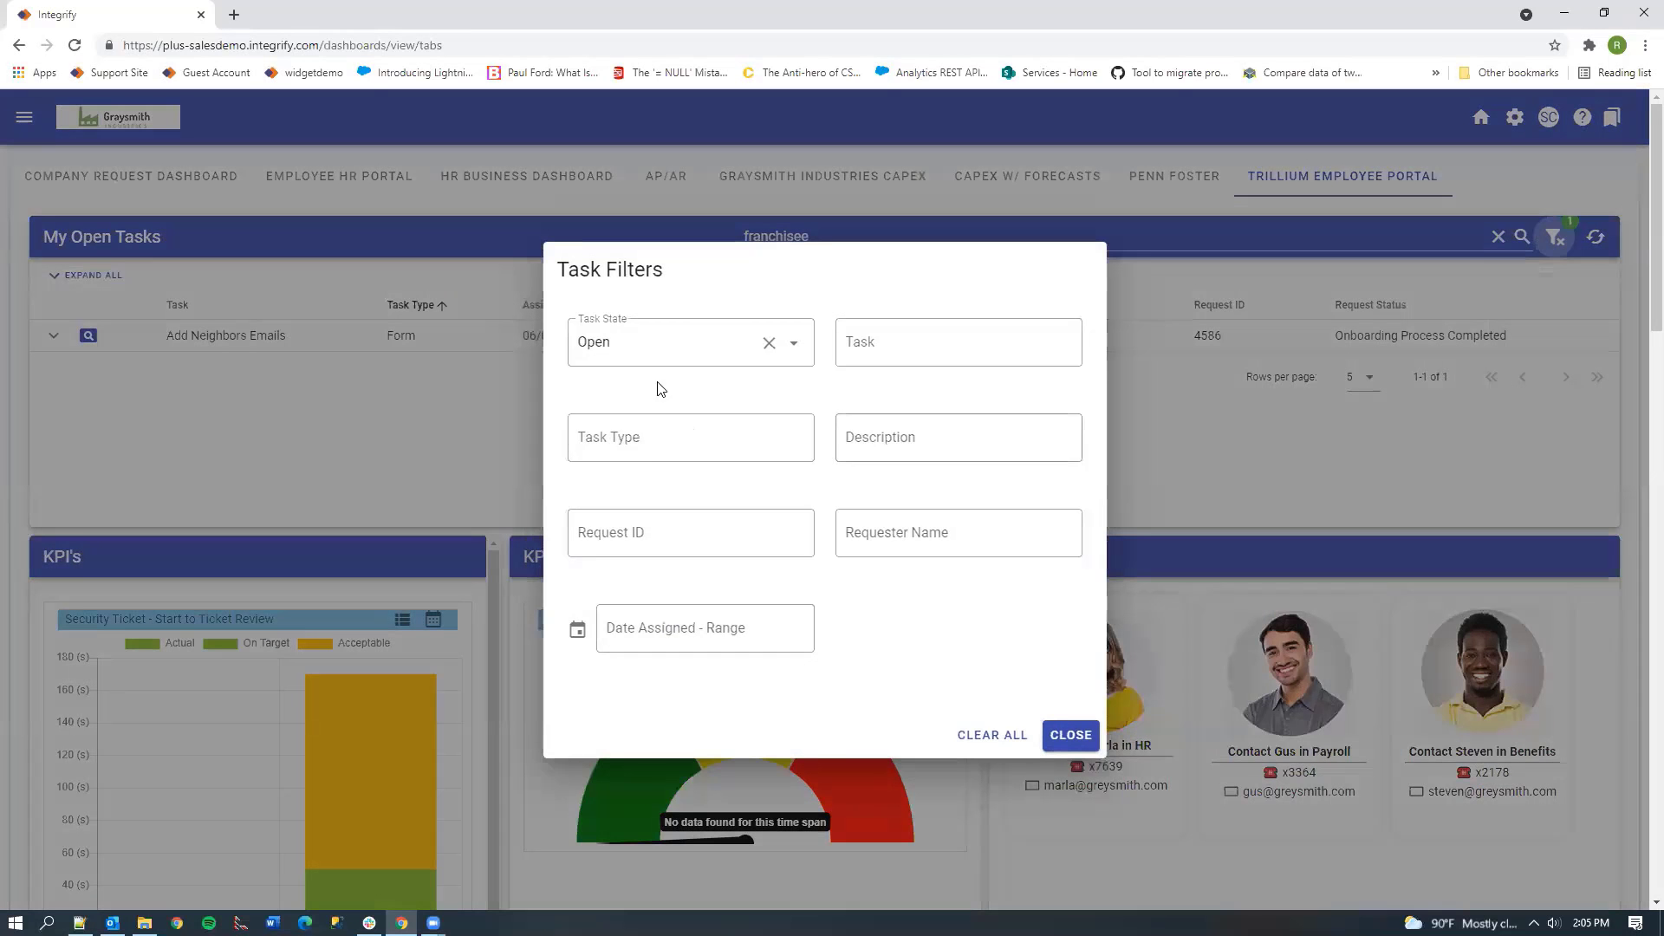
pyautogui.click(769, 342)
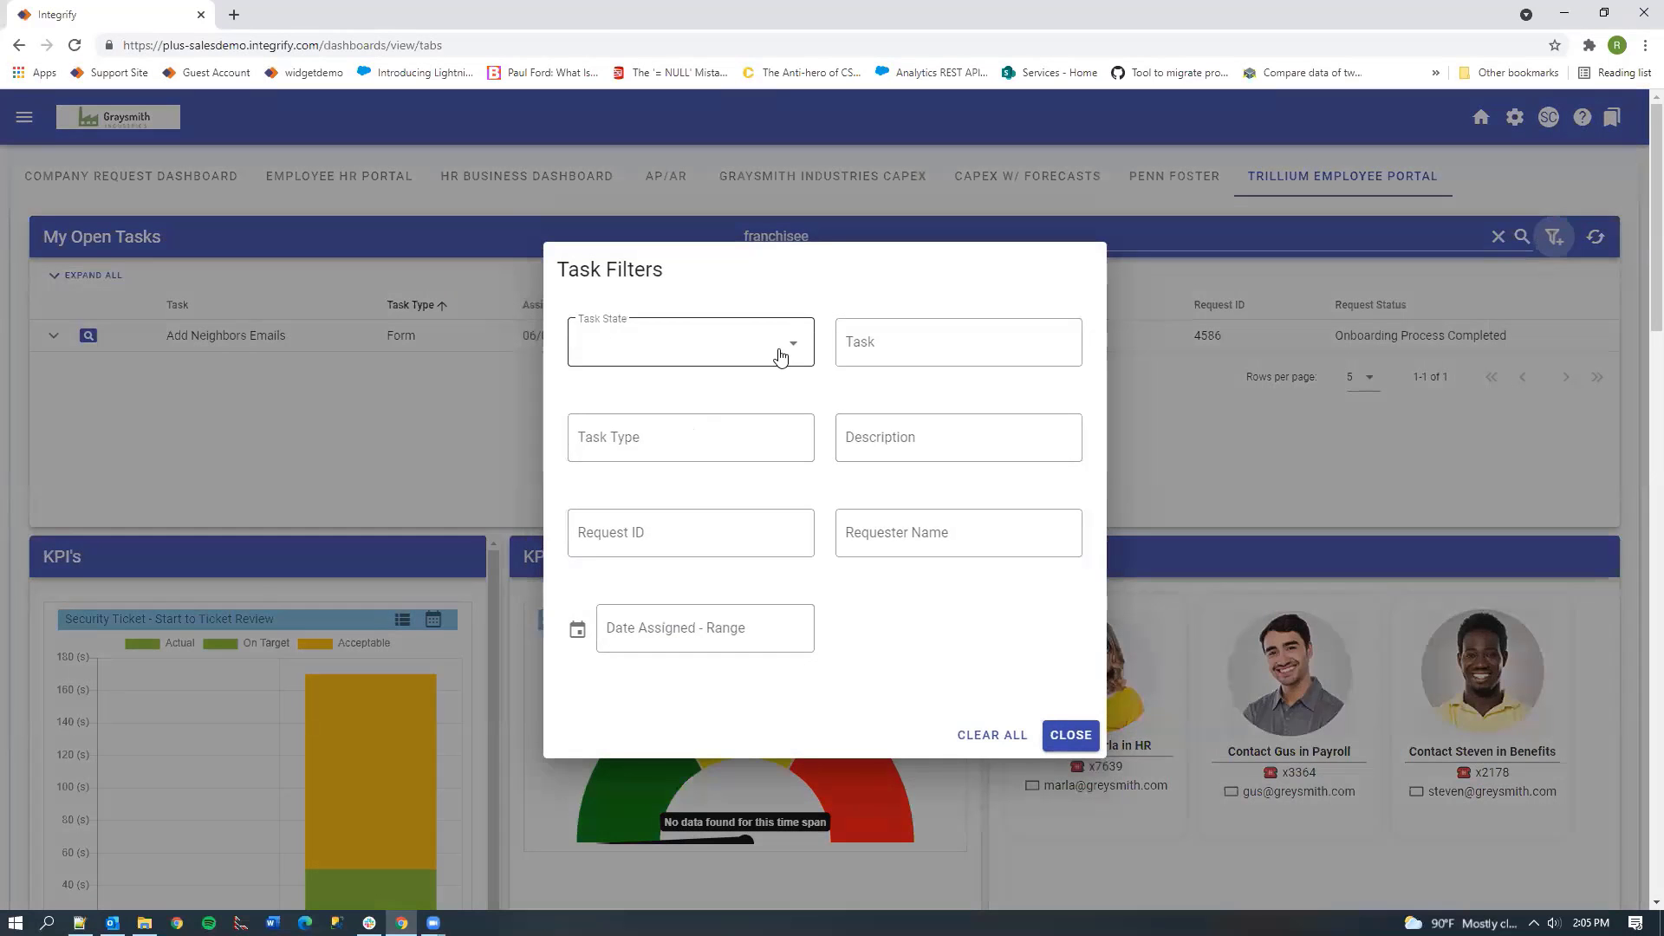
pyautogui.click(1071, 737)
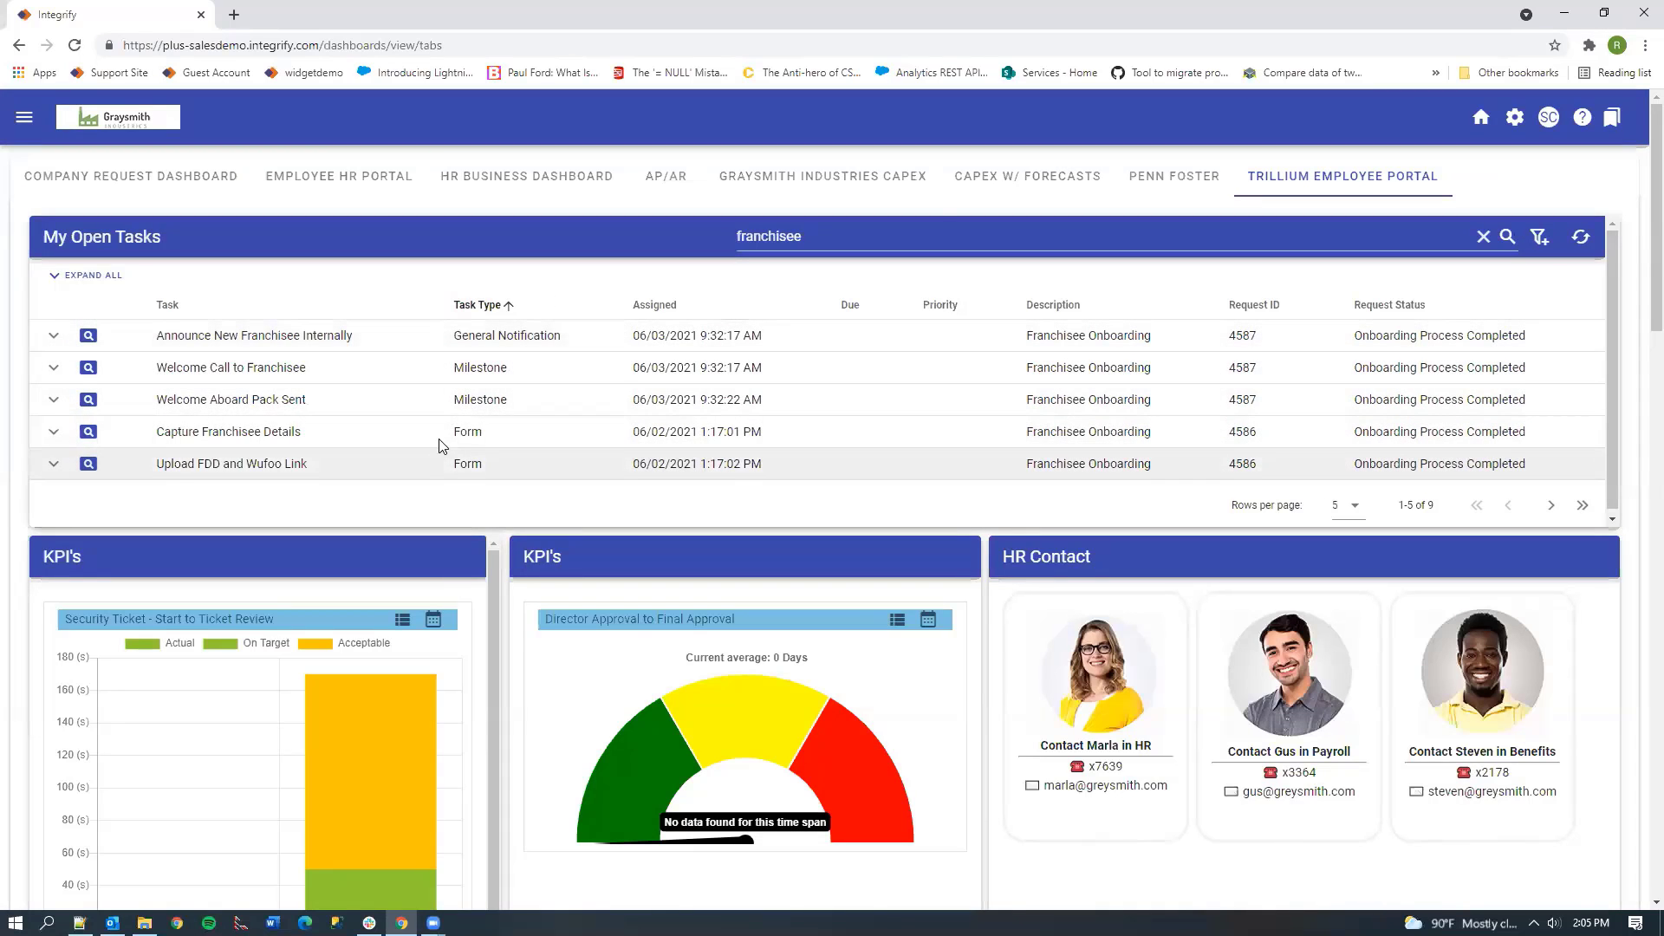
# Step: Replace the search text in My Open Tasks with "Announce"
pyautogui.click(878, 241)
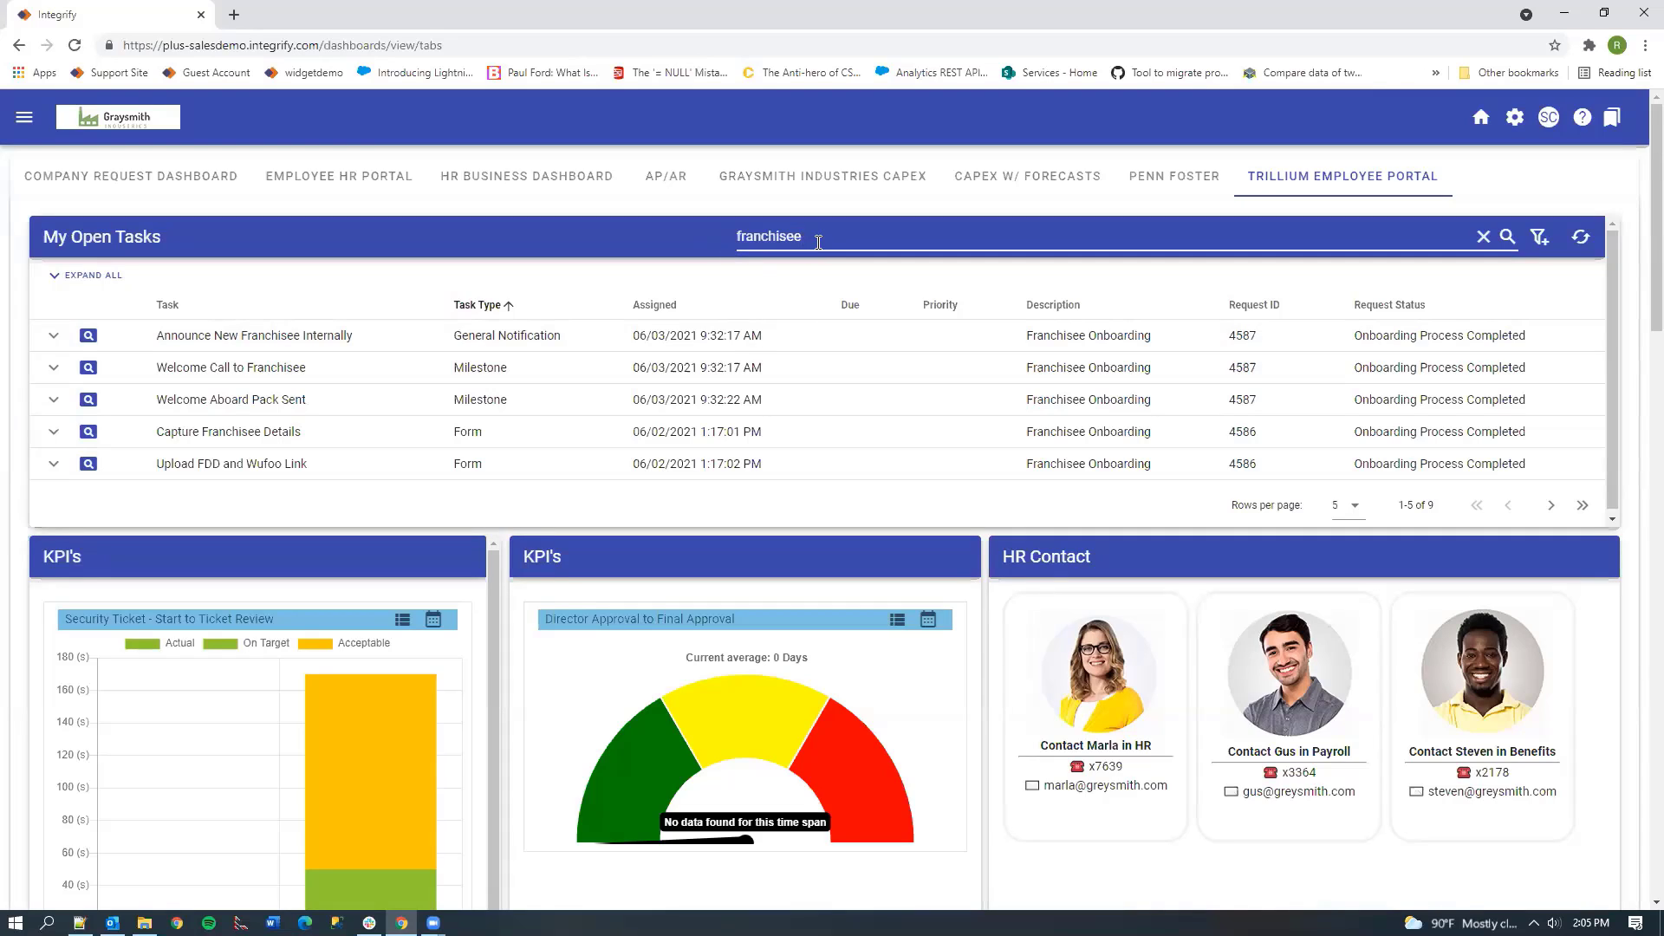
pyautogui.press('BackSpace')
pyautogui.press('BackSpace')
pyautogui.press('BackSpace')
pyautogui.press('BackSpace')
pyautogui.press('BackSpace')
pyautogui.press('BackSpace')
pyautogui.press('BackSpace')
pyautogui.press('BackSpace')
pyautogui.press('BackSpace')
pyautogui.press('BackSpace')
pyautogui.write('Ann')
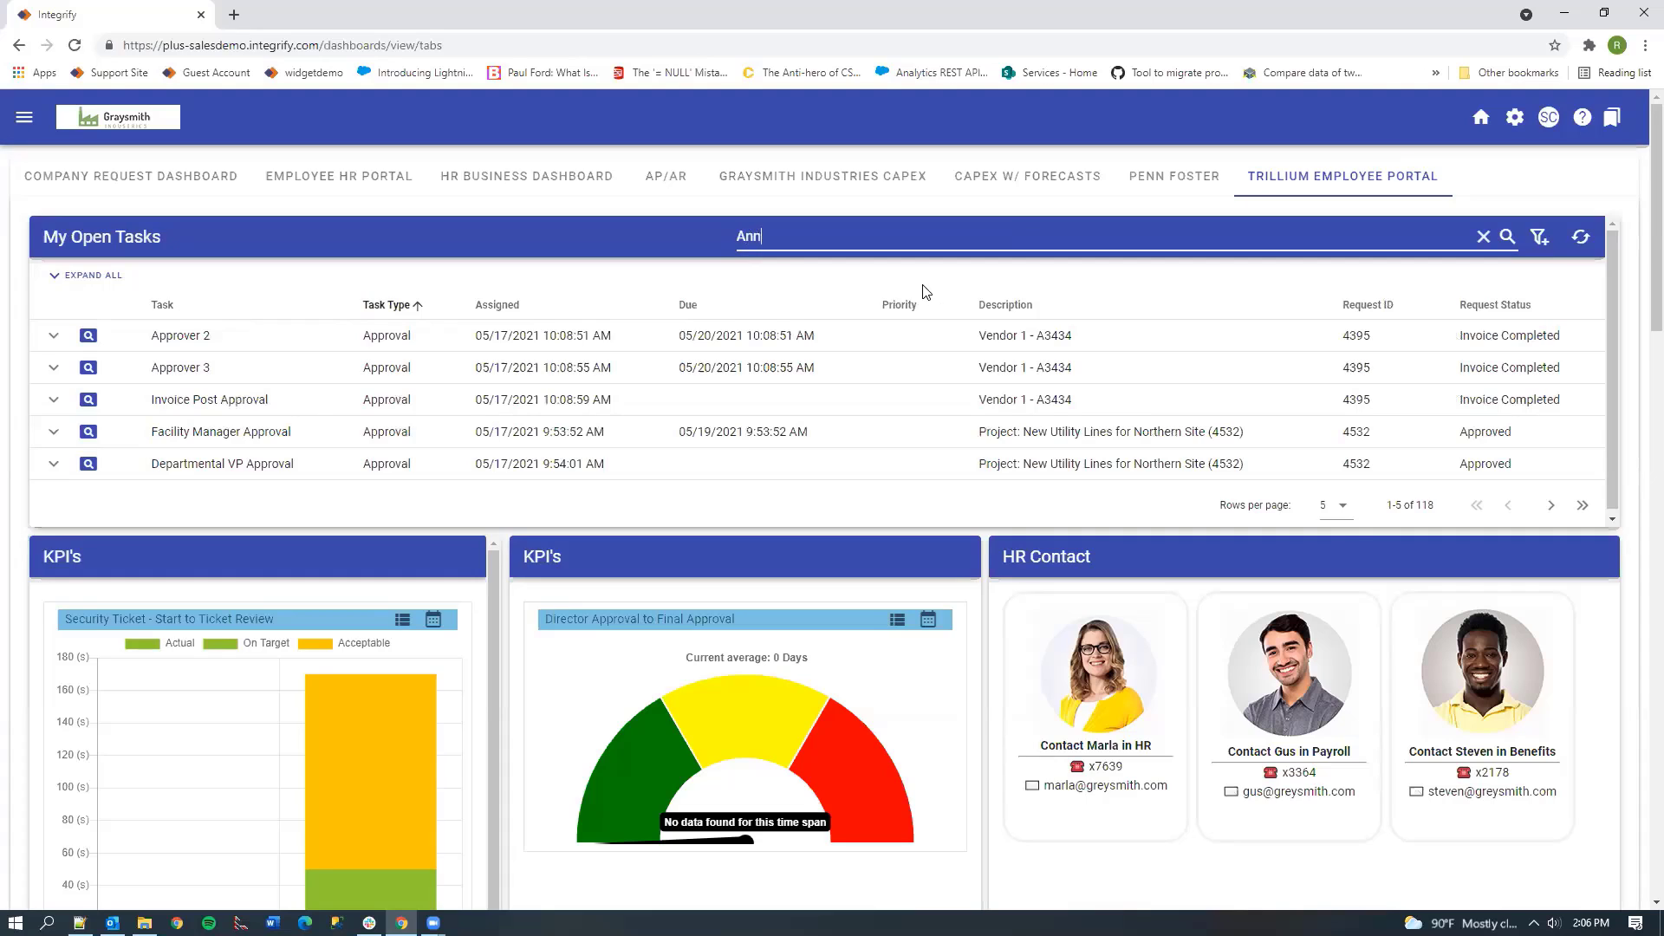
pyautogui.write('ounce')
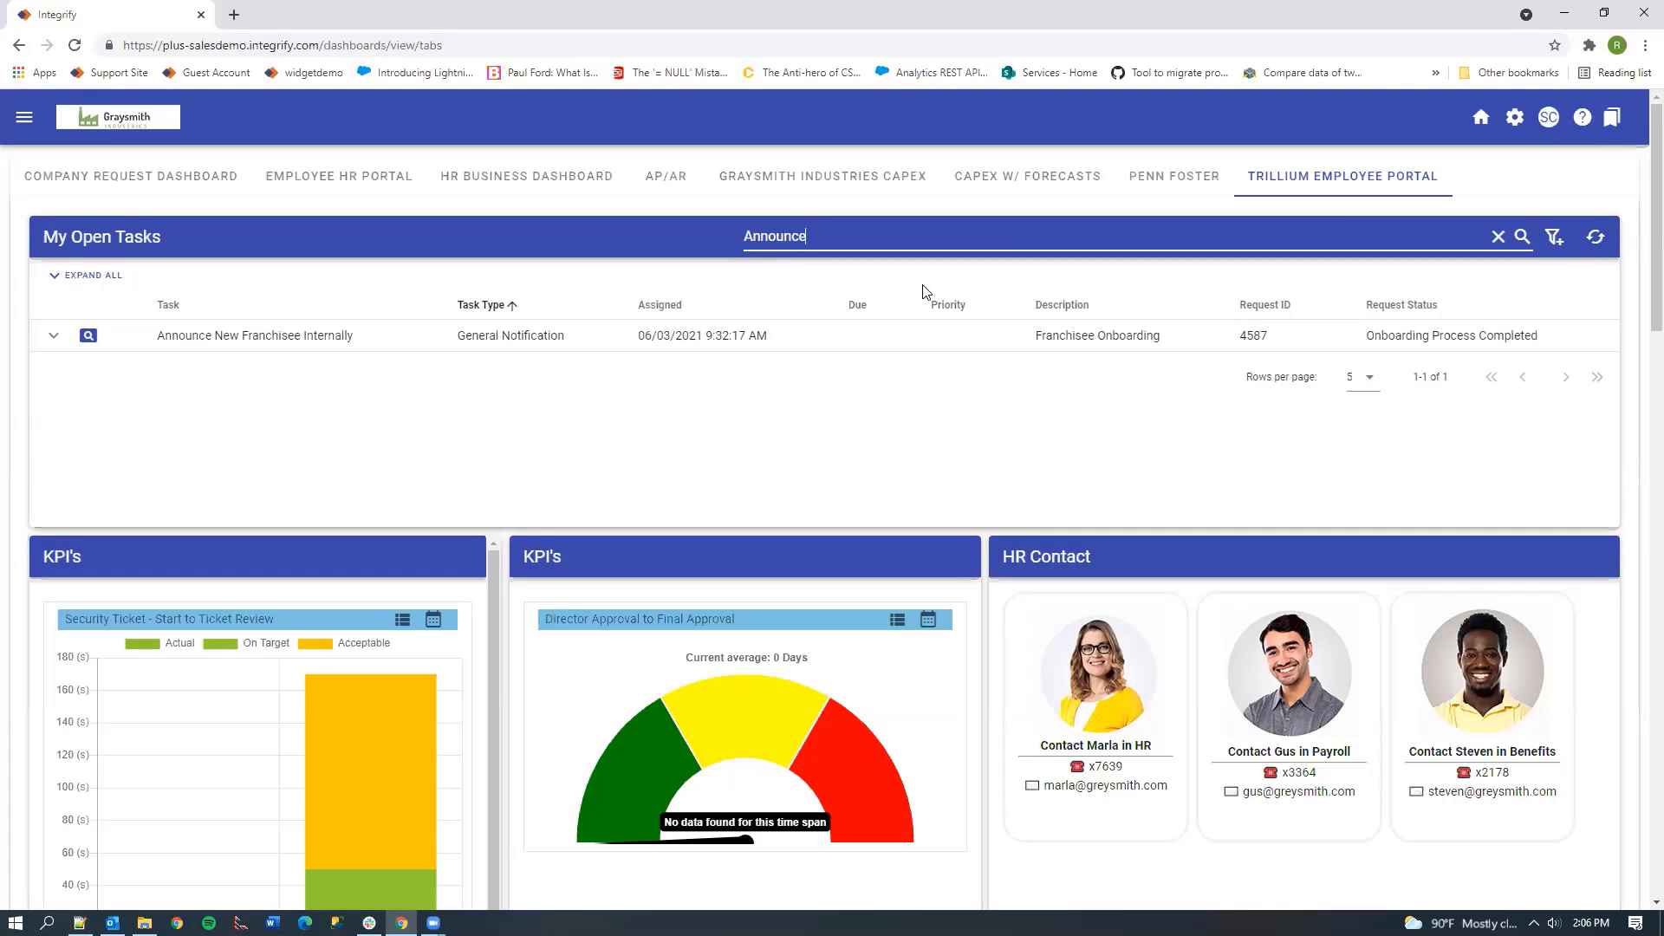
# Step: Search My Open Tasks for "Onboarding" instead and expand the details of the first Notify Requester task
pyautogui.rightClick(924, 290)
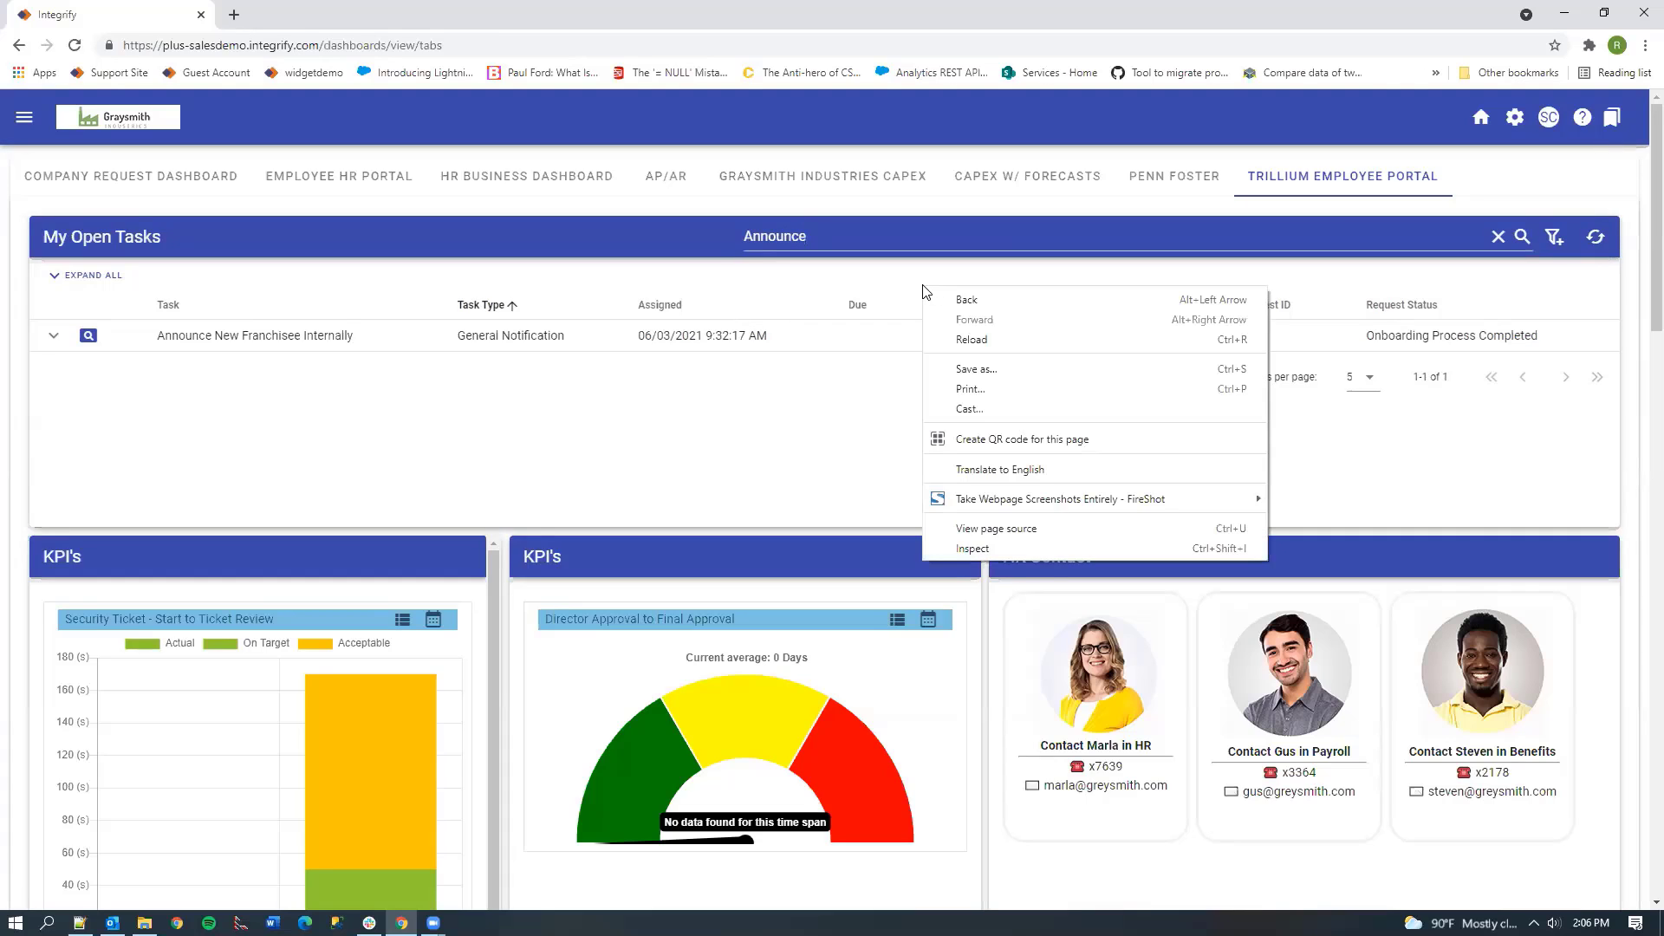
pyautogui.click(1062, 236)
pyautogui.press('BackSpace')
pyautogui.press('BackSpace')
pyautogui.press('BackSpace')
pyautogui.press('BackSpace')
pyautogui.press('BackSpace')
pyautogui.press('BackSpace')
pyautogui.press('BackSpace')
pyautogui.press('BackSpace')
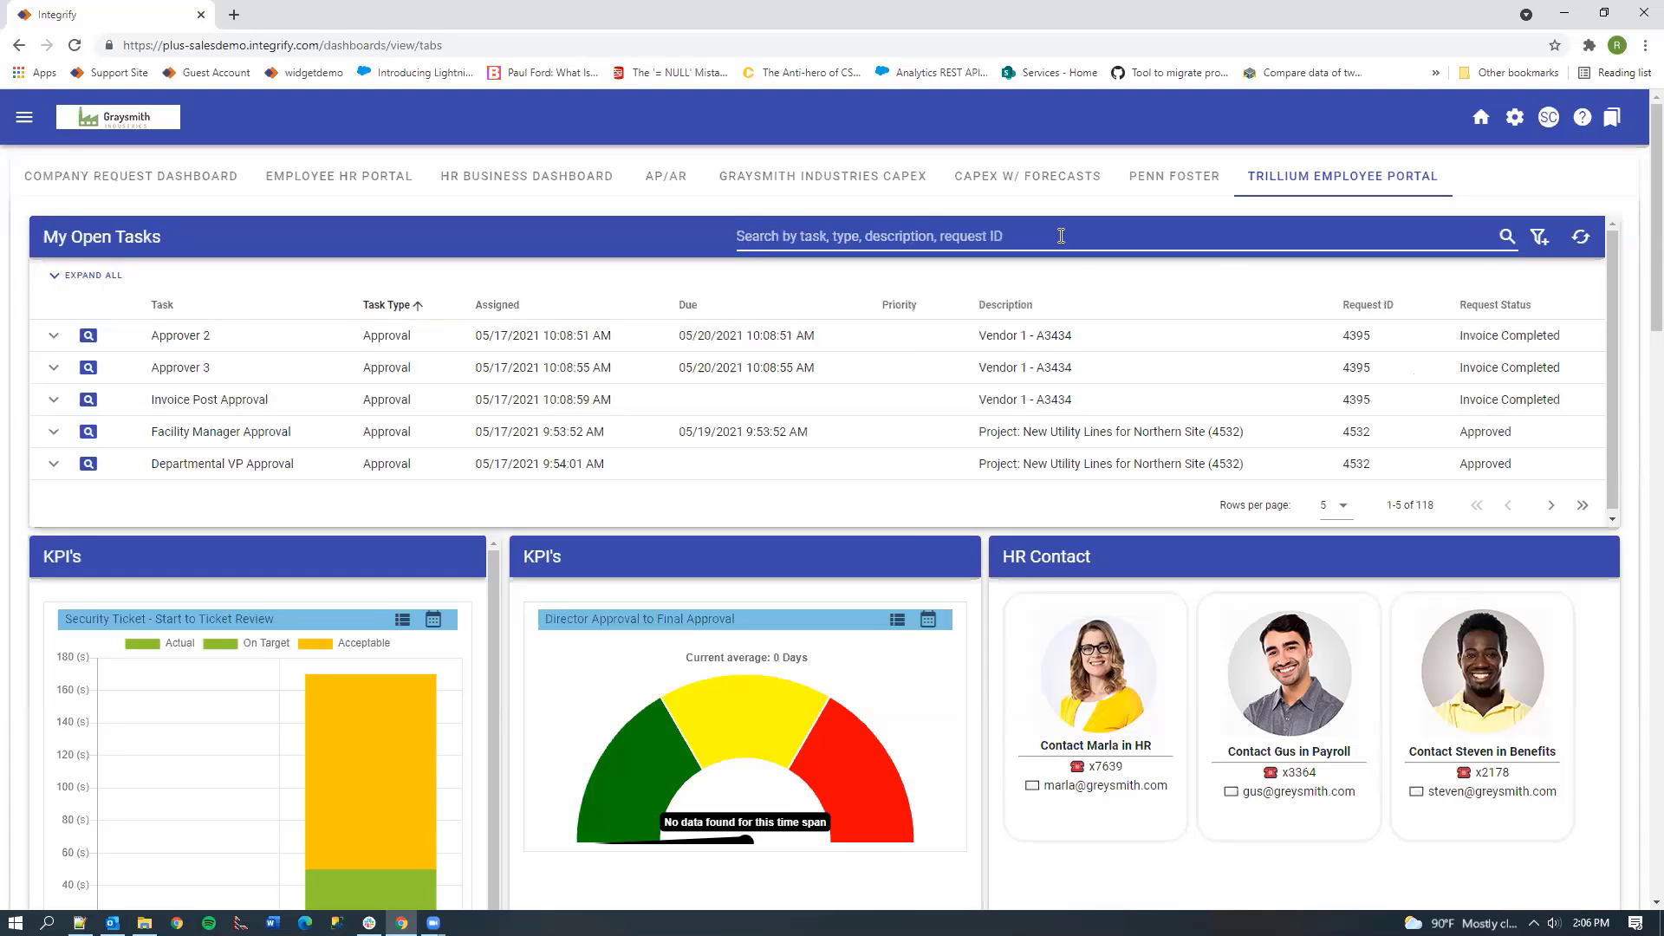
pyautogui.write('Onboarding')
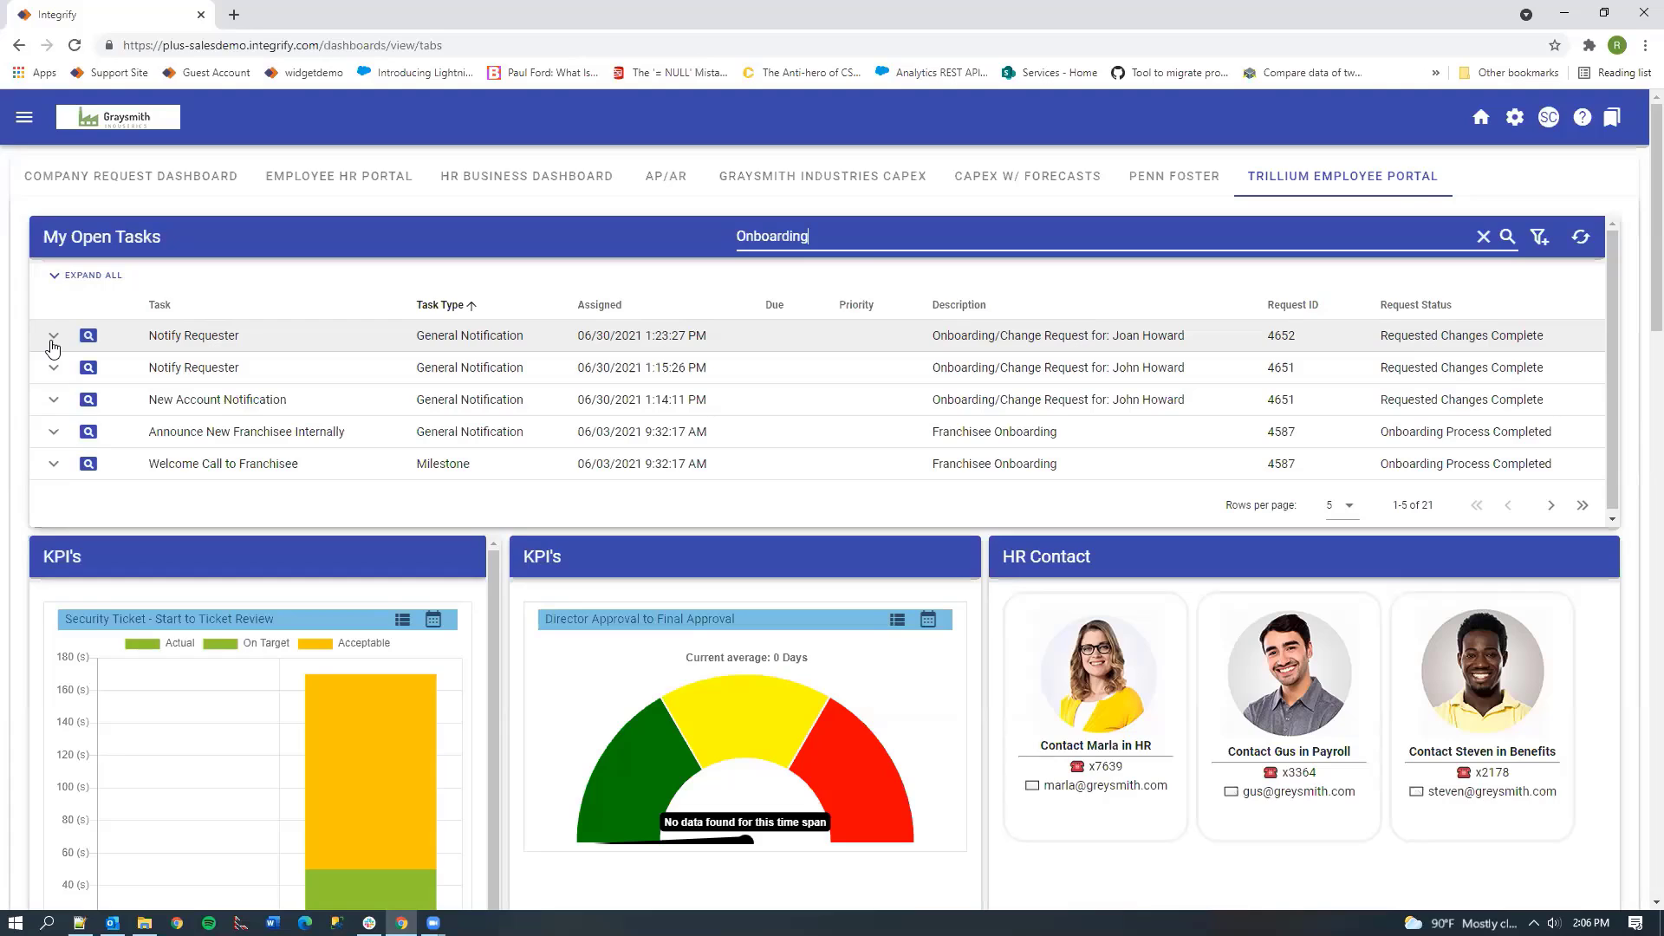
pyautogui.click(53, 345)
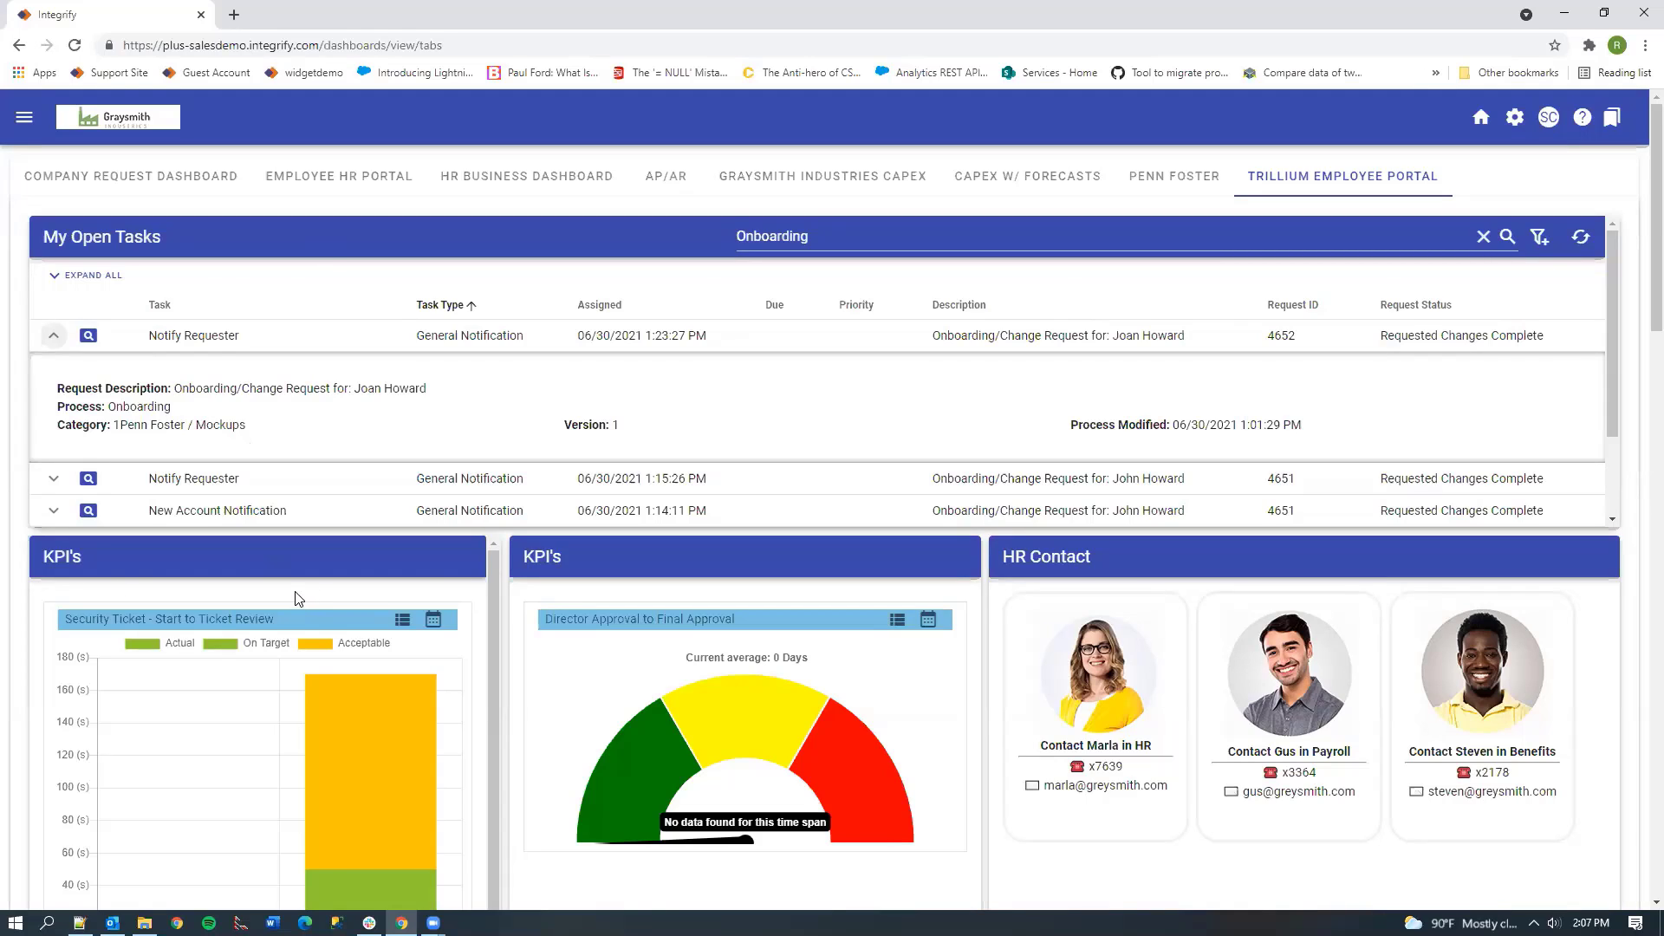
# Step: Pin the main navigation menu beside the dashboard, and unpin it again
pyautogui.click(23, 117)
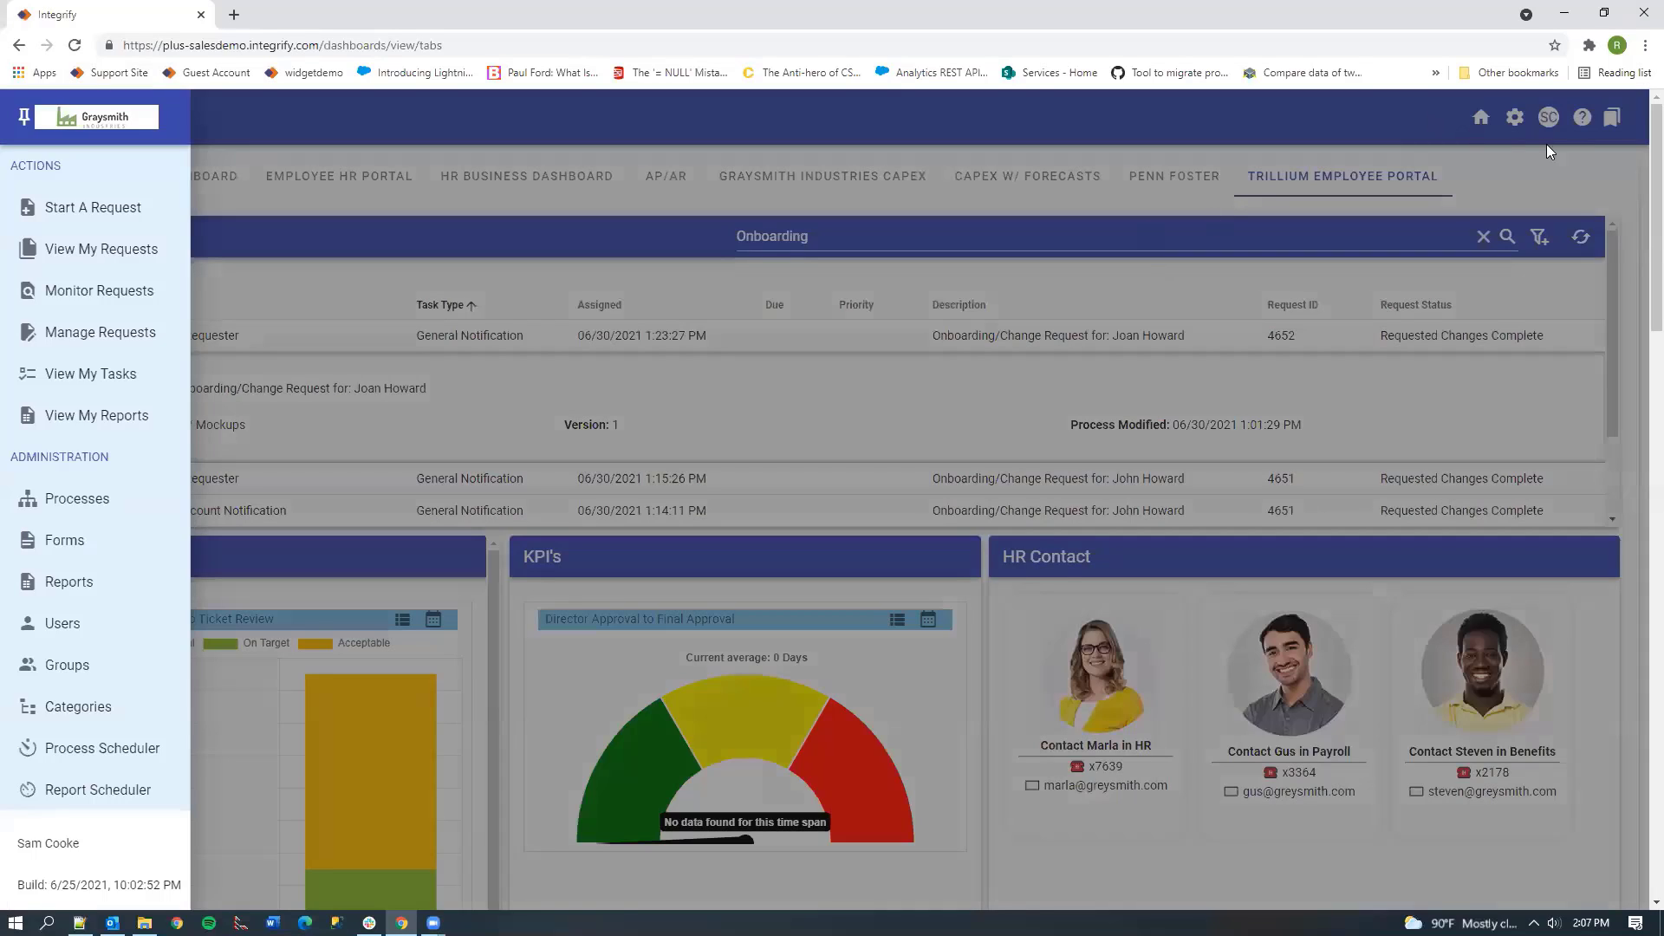
pyautogui.click(1513, 160)
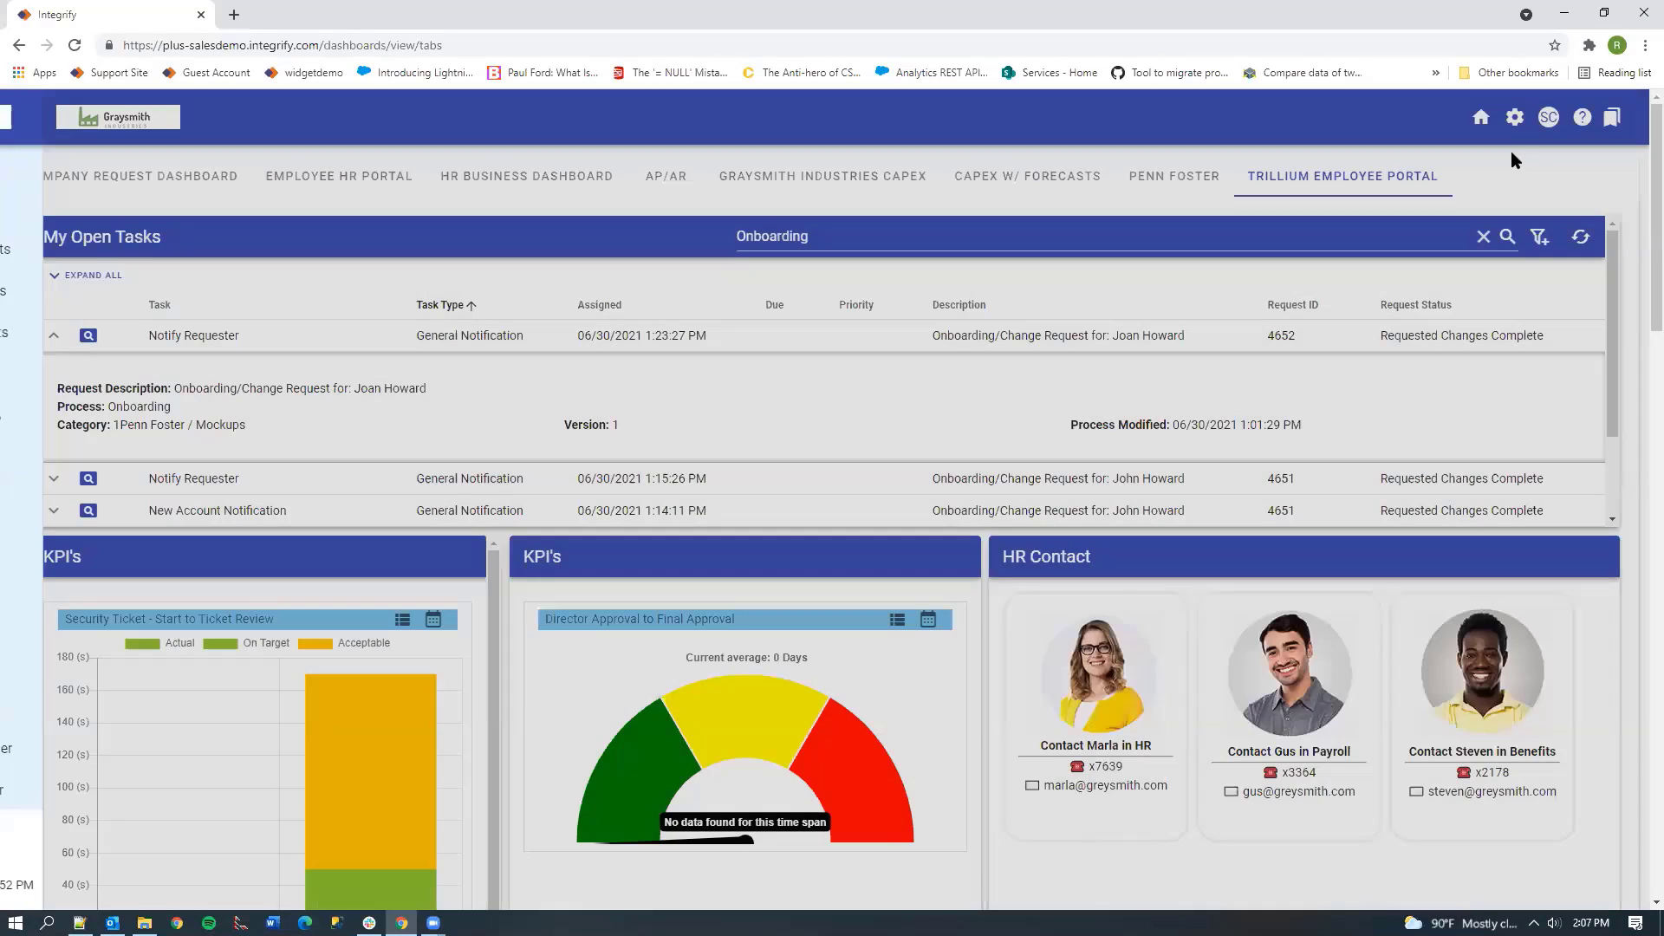
pyautogui.click(1514, 119)
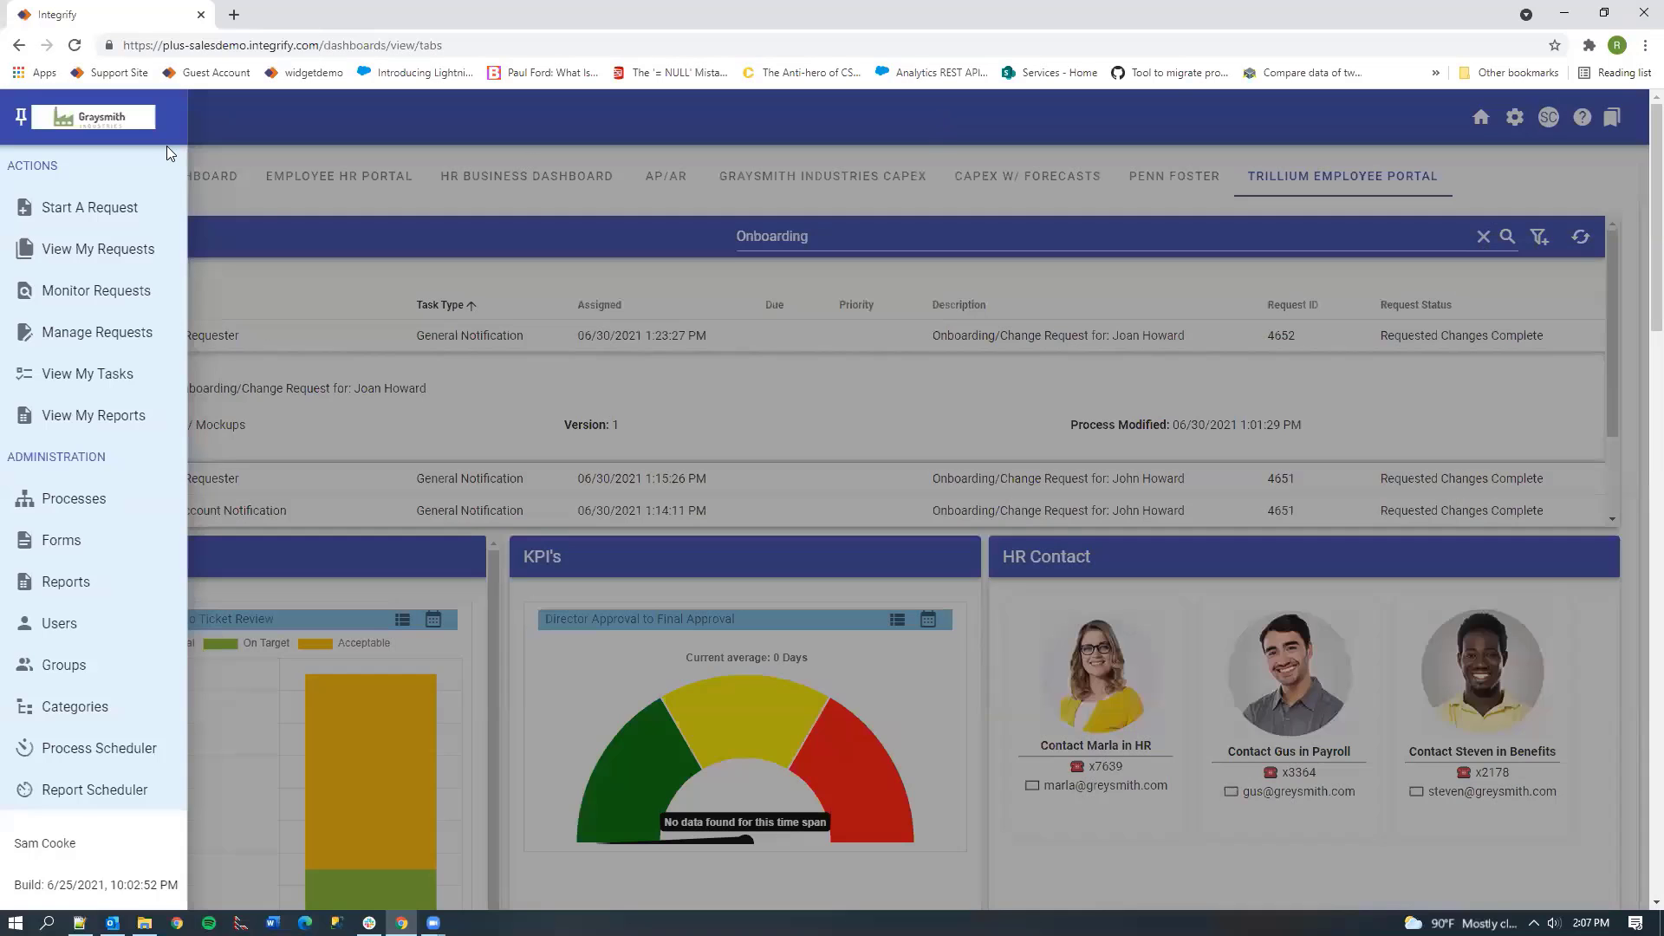
pyautogui.click(26, 116)
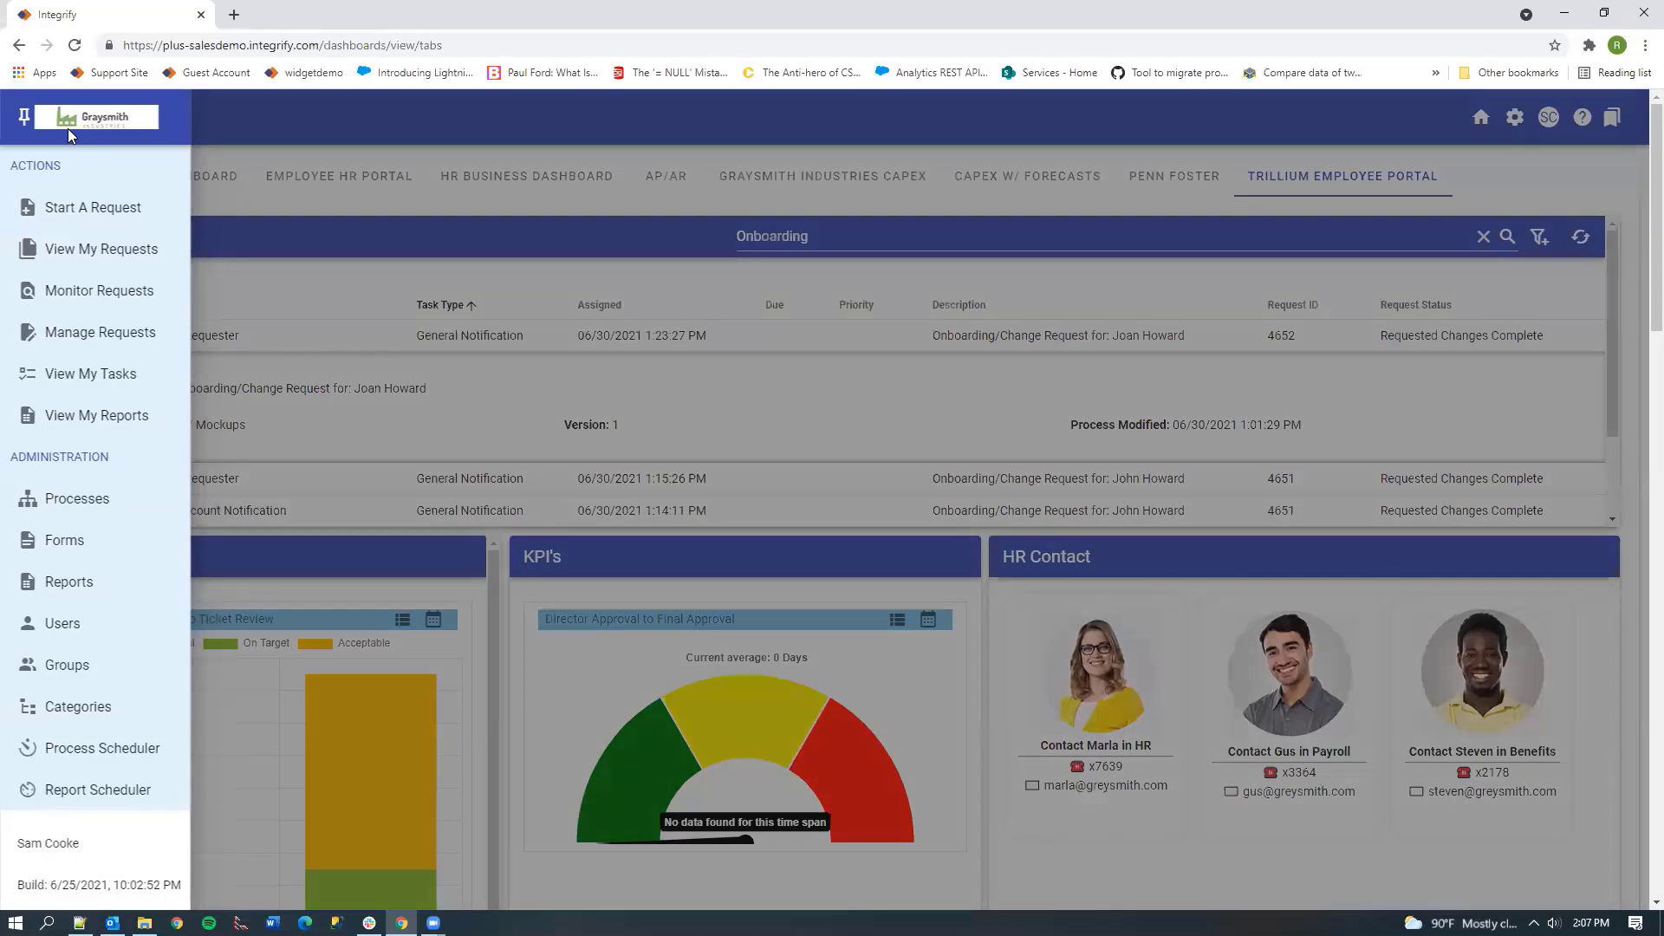
pyautogui.click(25, 117)
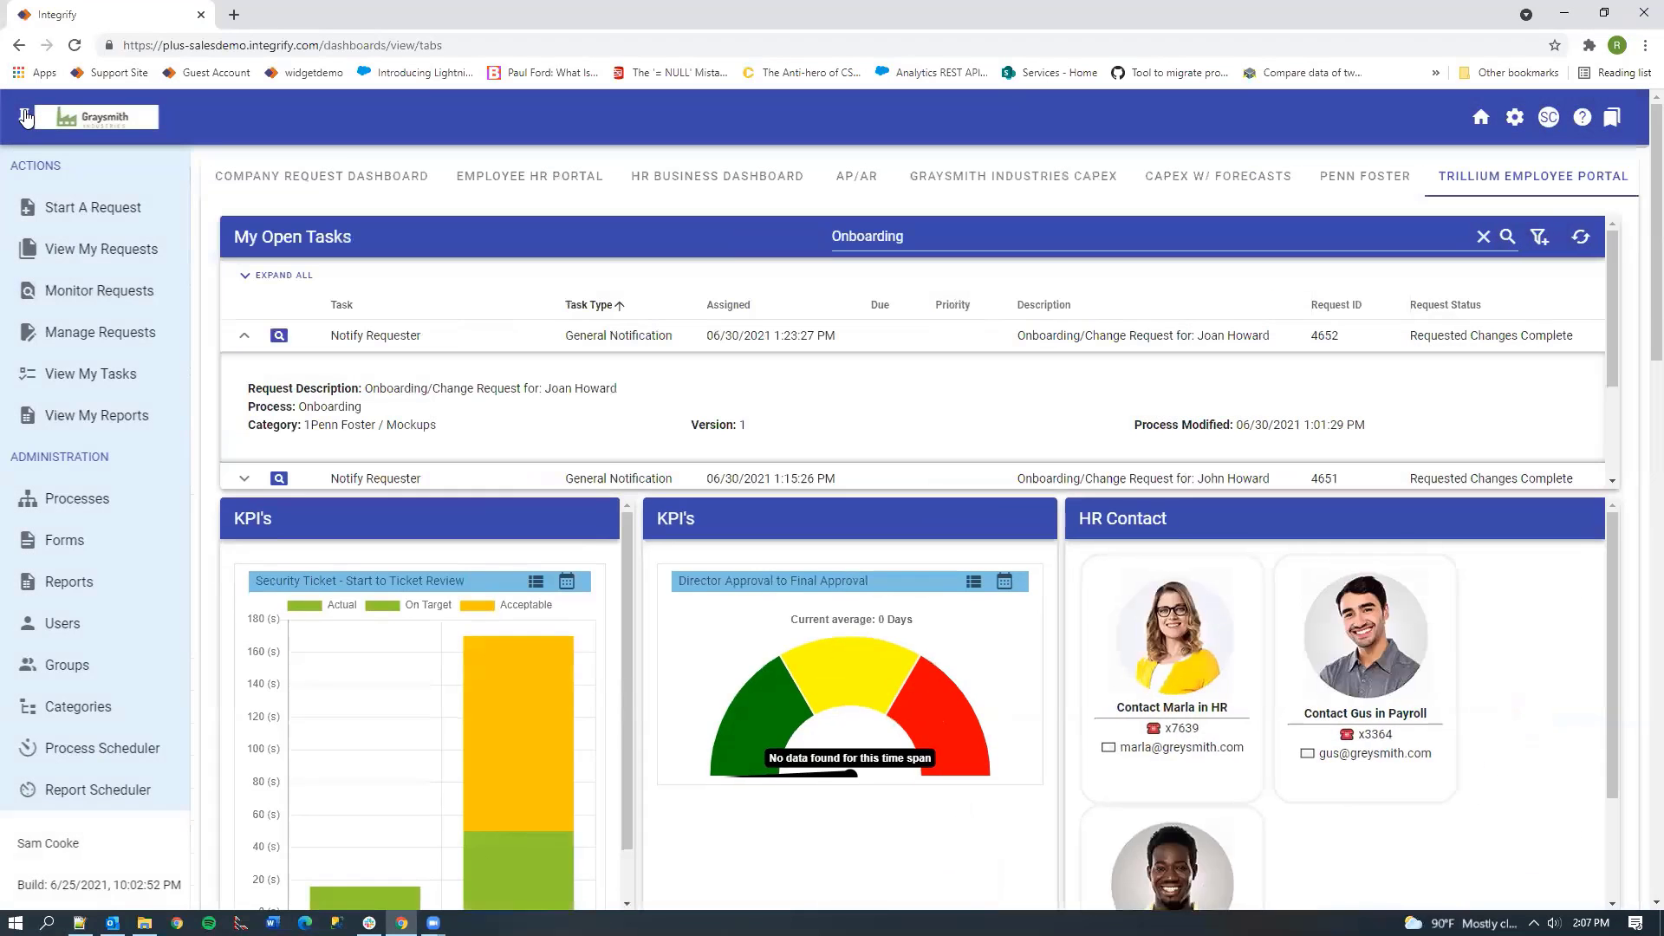
pyautogui.click(25, 116)
pyautogui.click(26, 117)
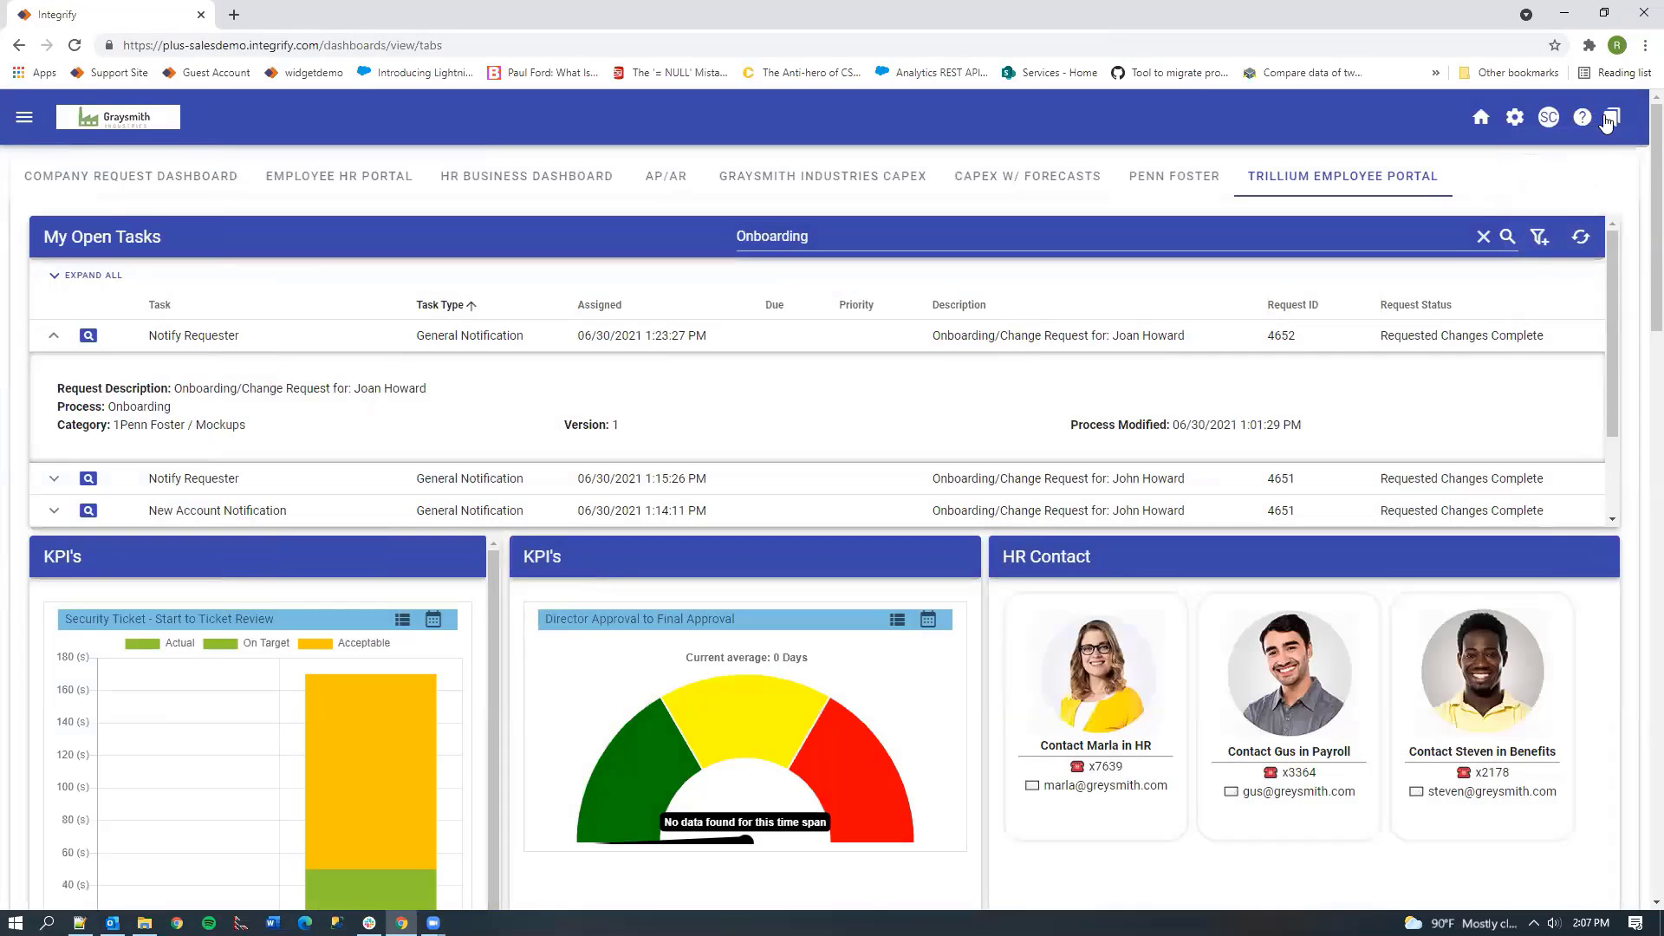
# Step: Pin the list of bookmarks and recently visited pages beside the dashboard, and unpin it again
pyautogui.click(1610, 118)
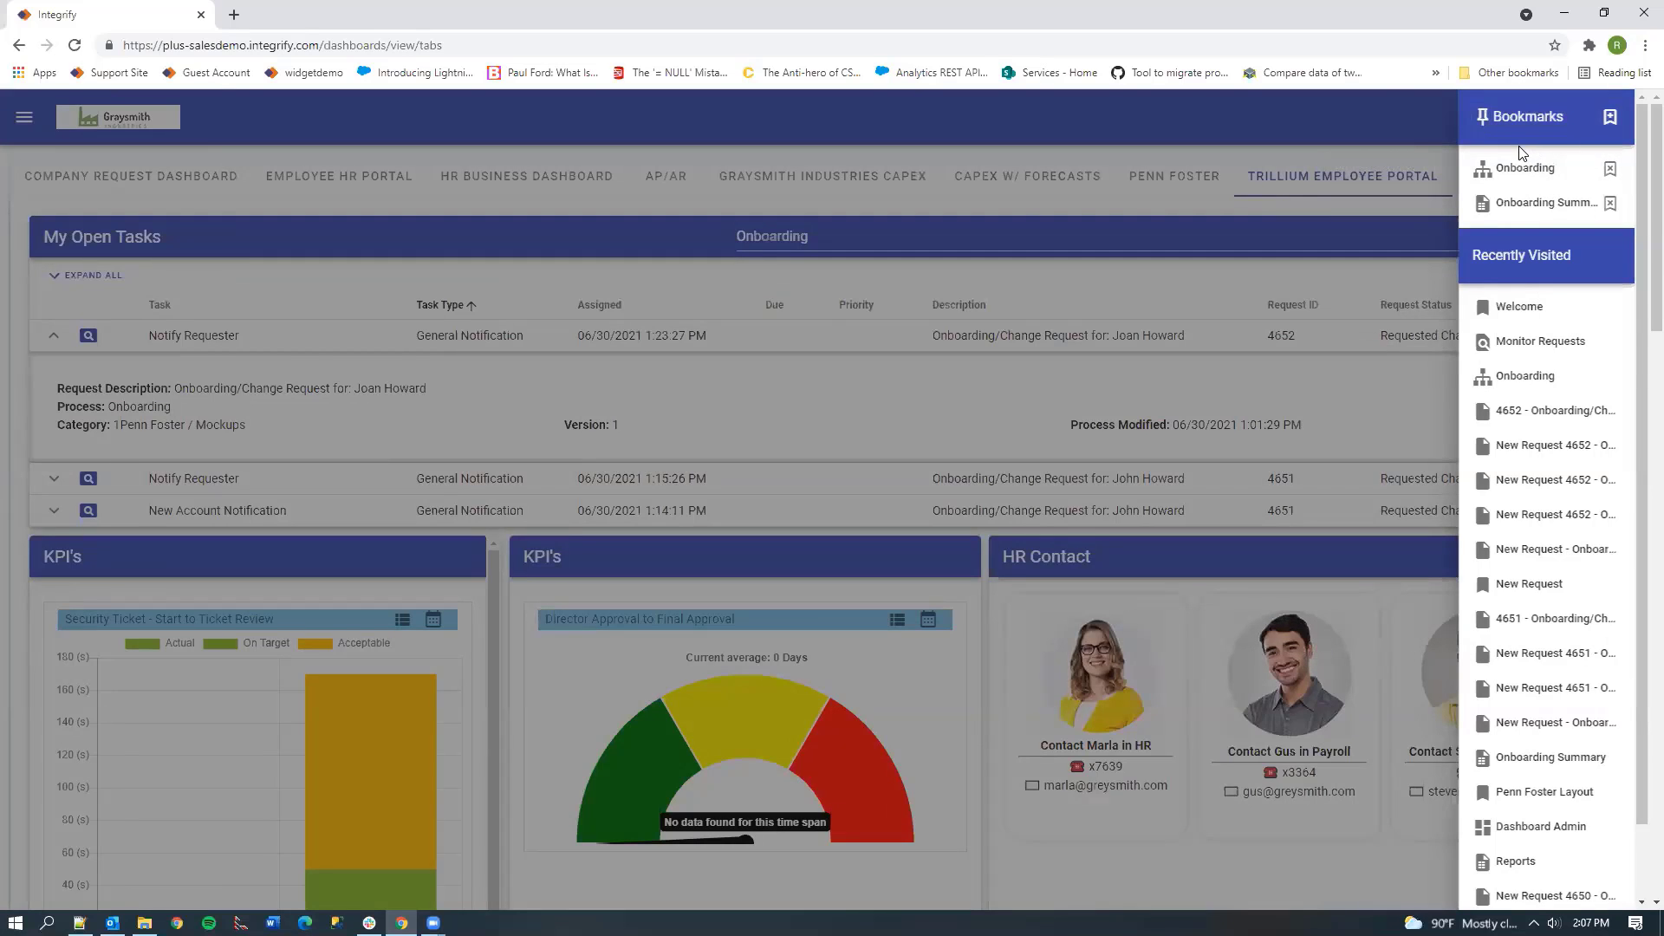
pyautogui.click(1480, 120)
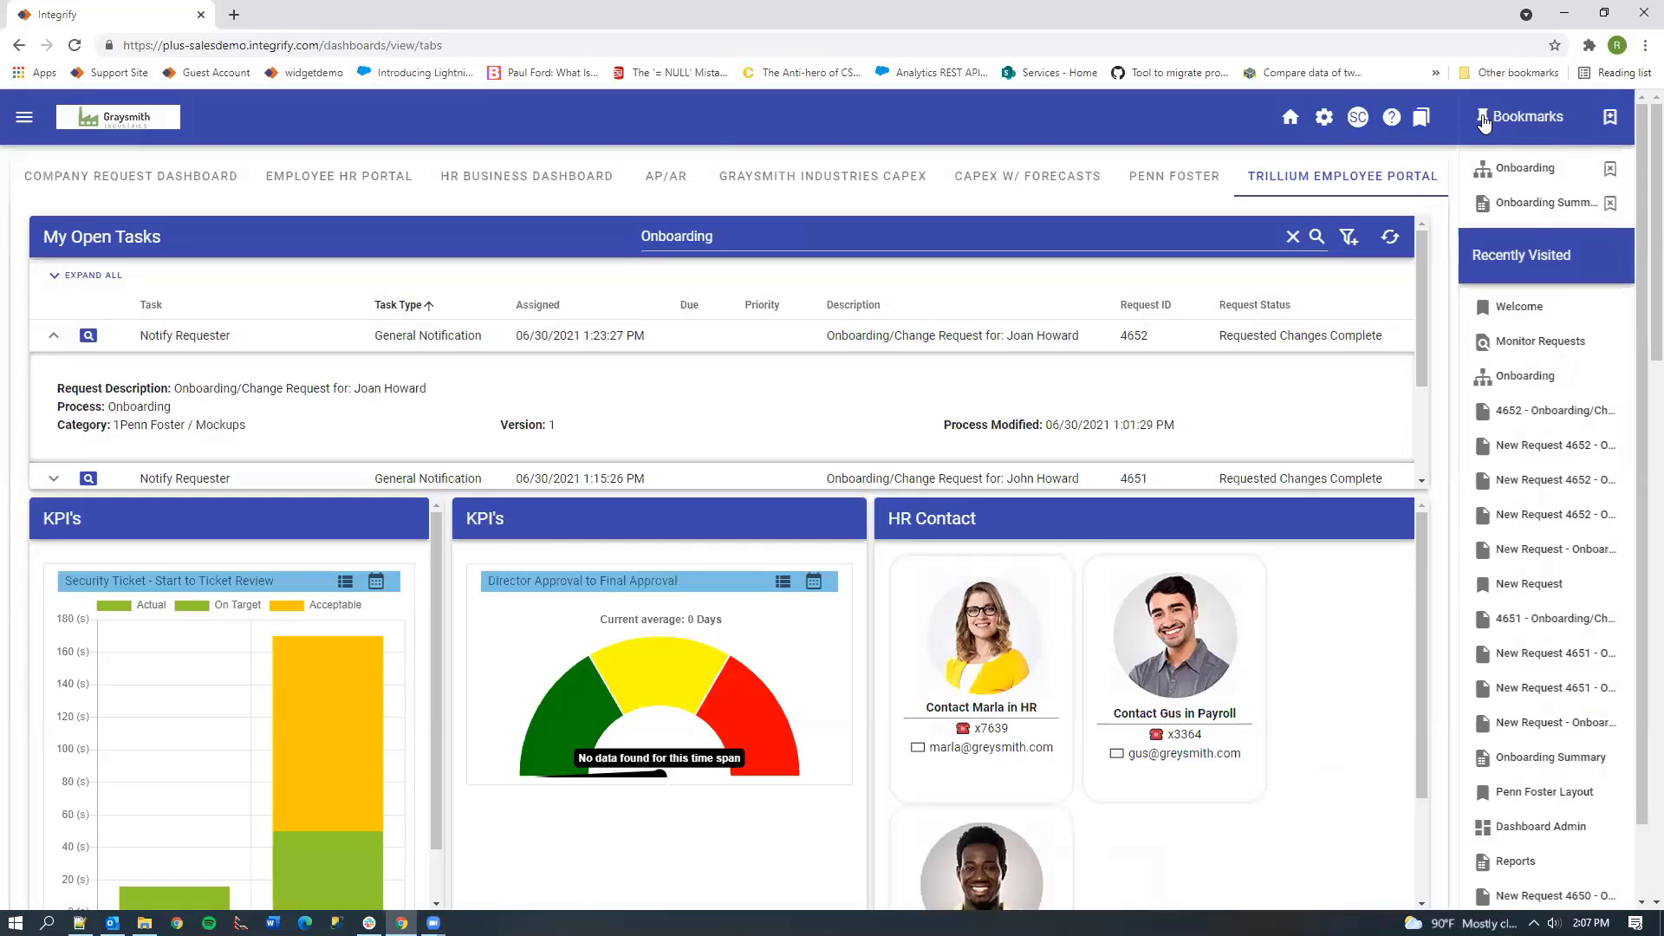
pyautogui.click(1484, 123)
# Step: Open the dashboard administration list and view the role permissions of the Company Request Dashboard
pyautogui.click(1513, 119)
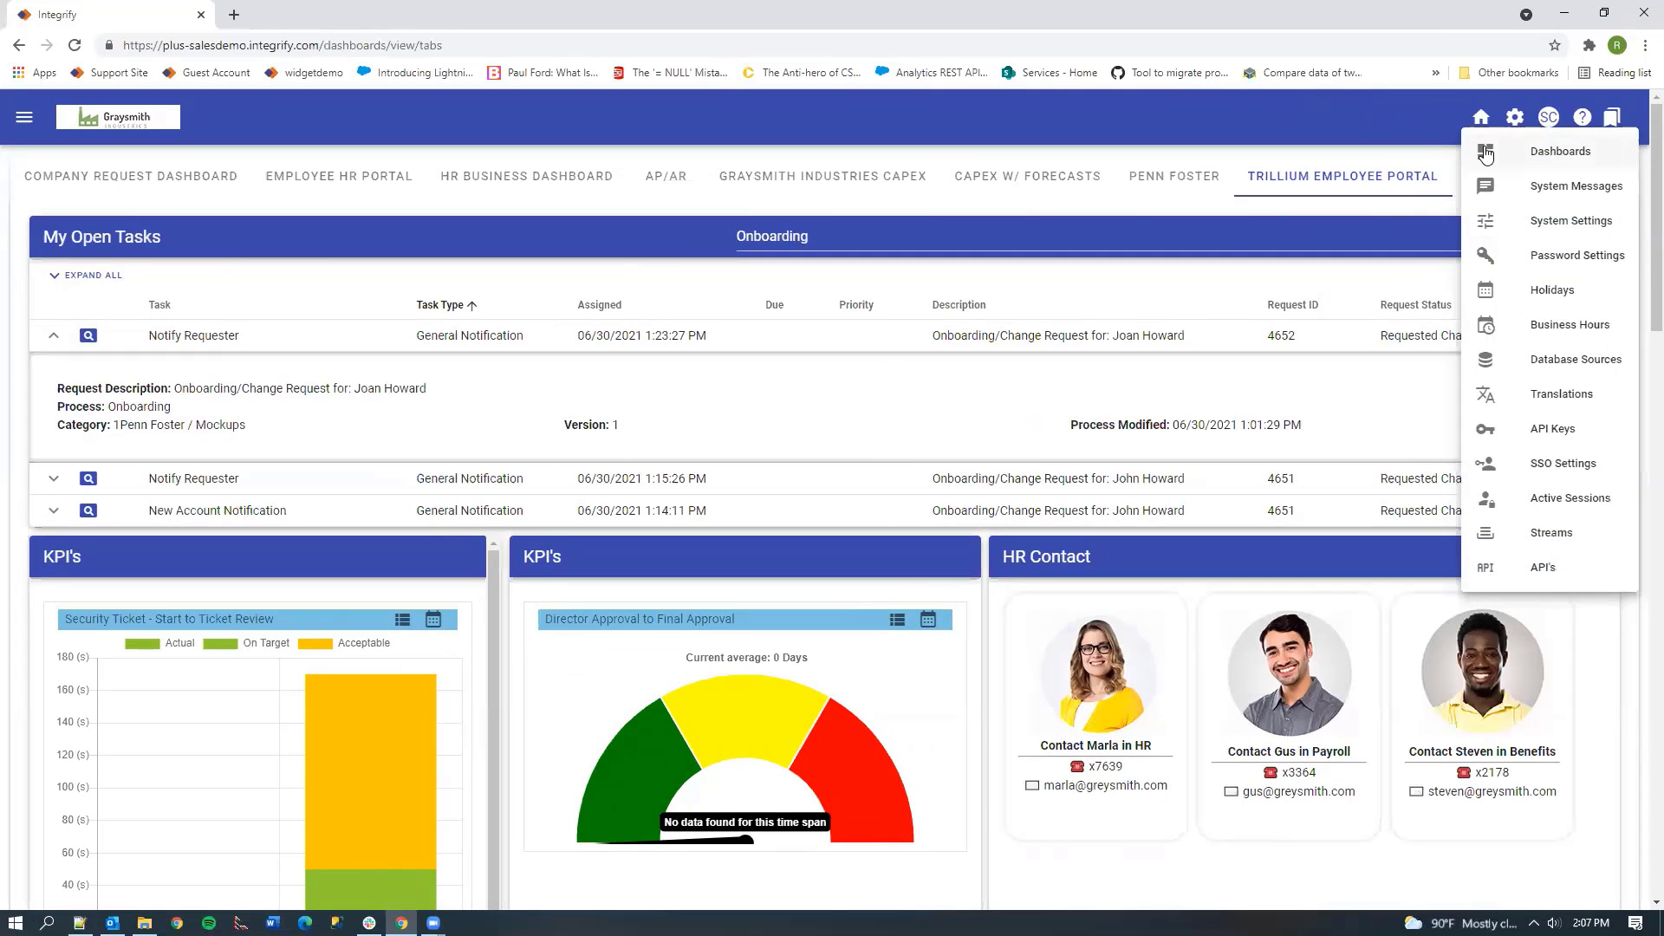
pyautogui.click(1485, 154)
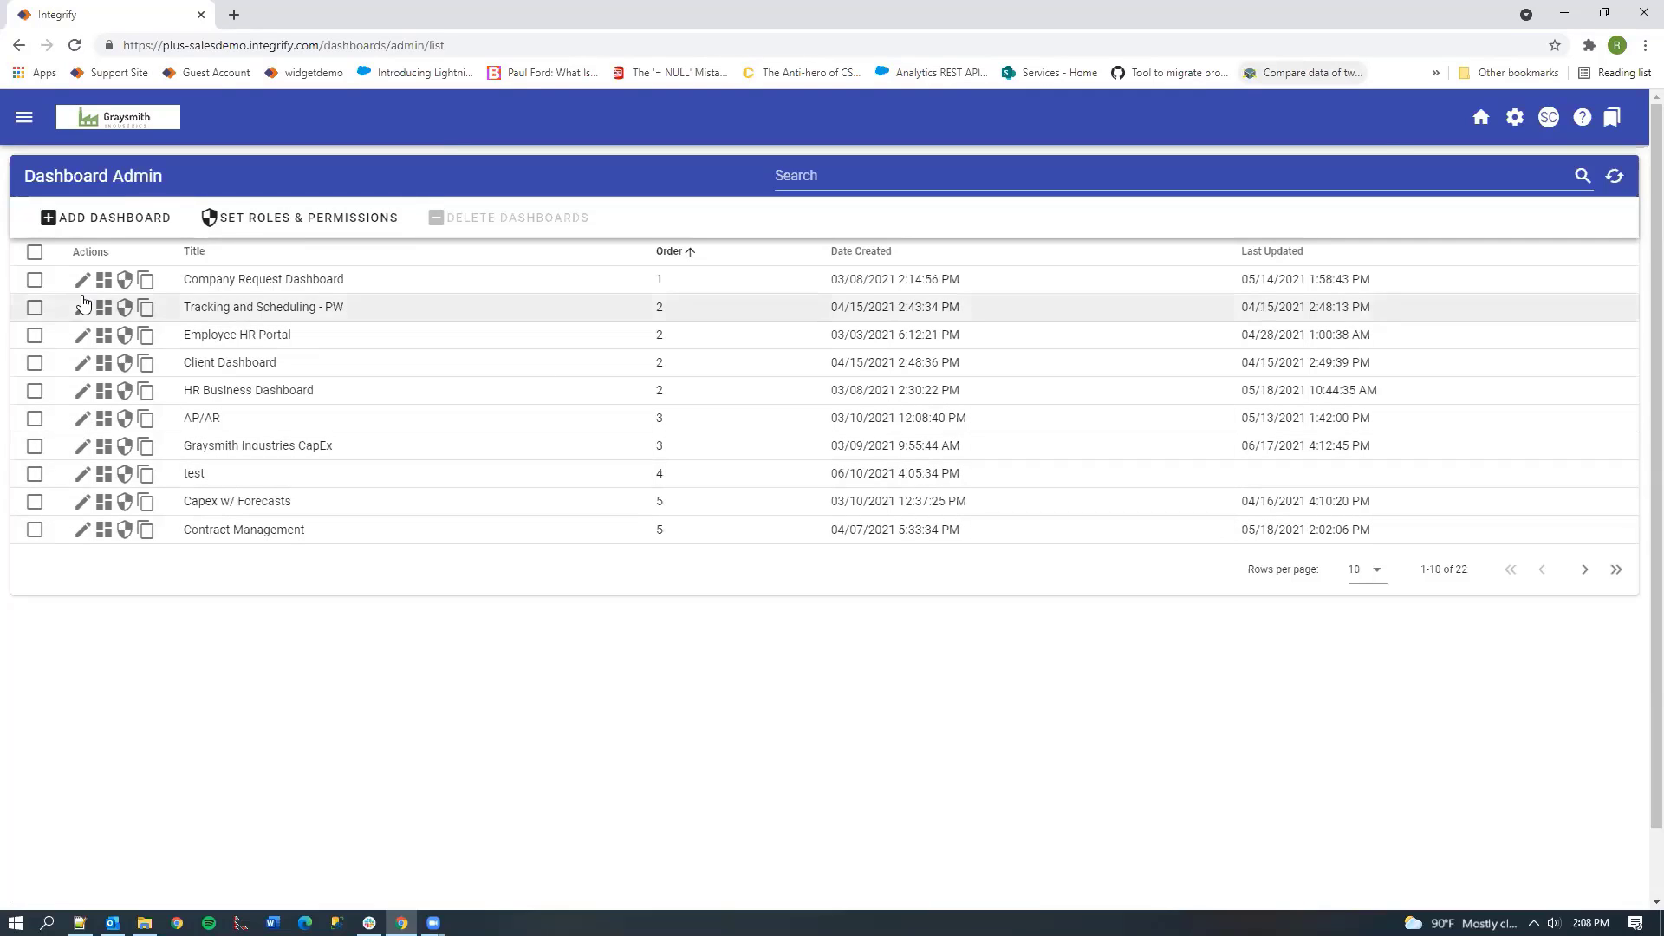
pyautogui.click(127, 283)
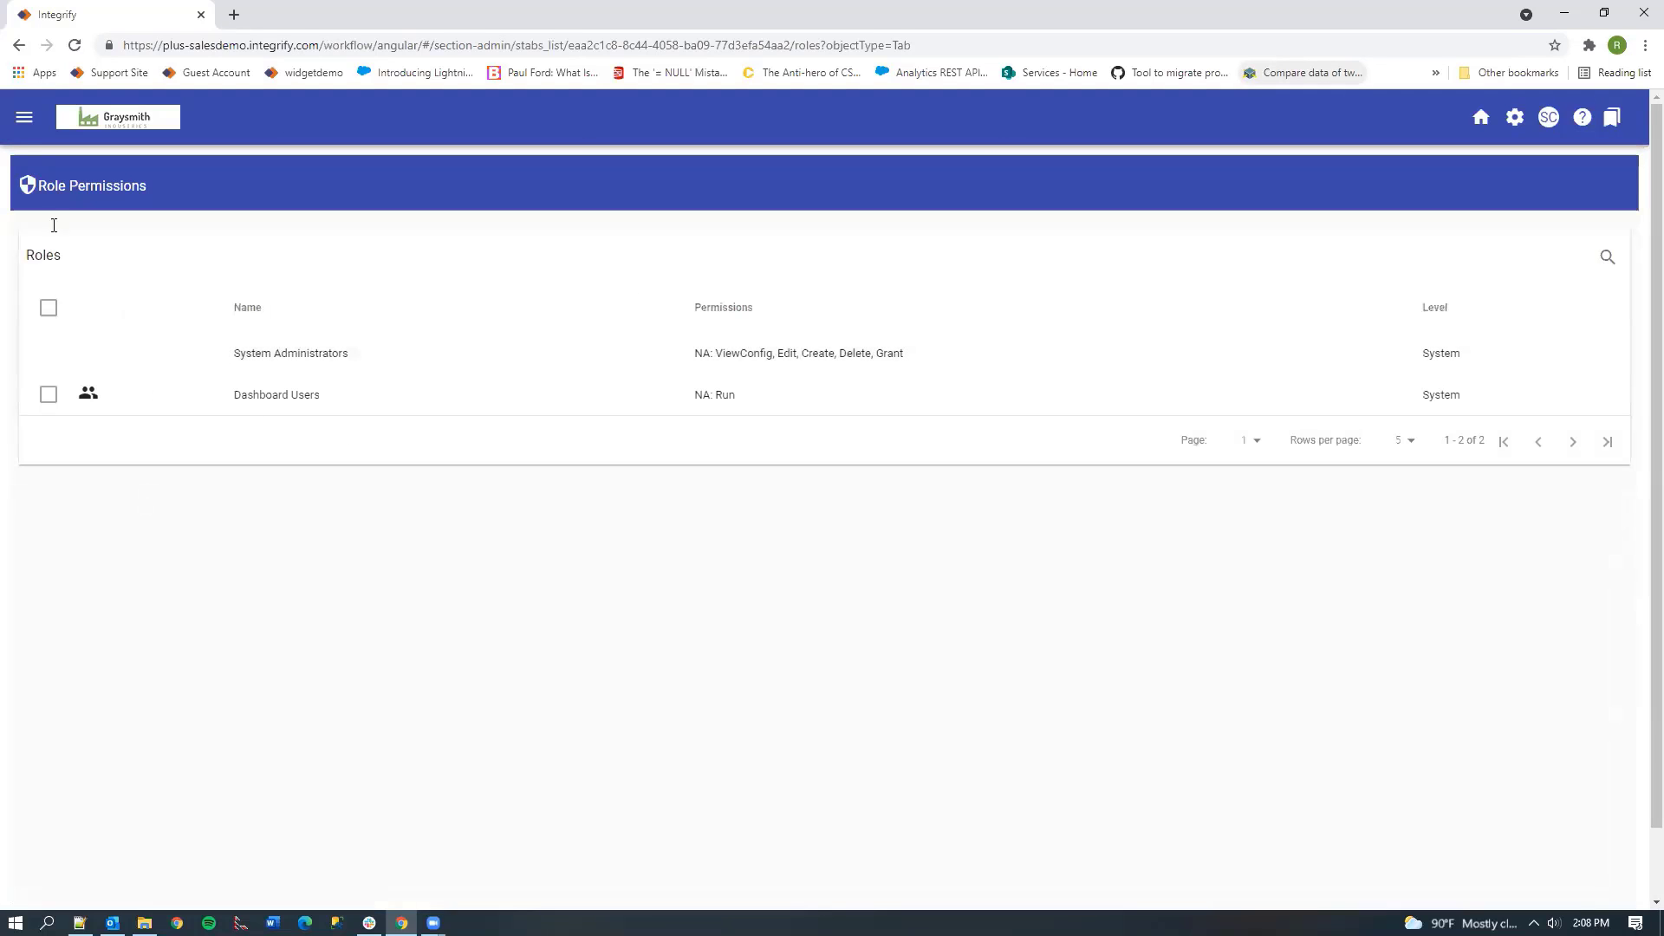
# Step: Return to the dashboard administration list and create two copies of the Company Request Dashboard
pyautogui.click(24, 117)
pyautogui.click(1510, 125)
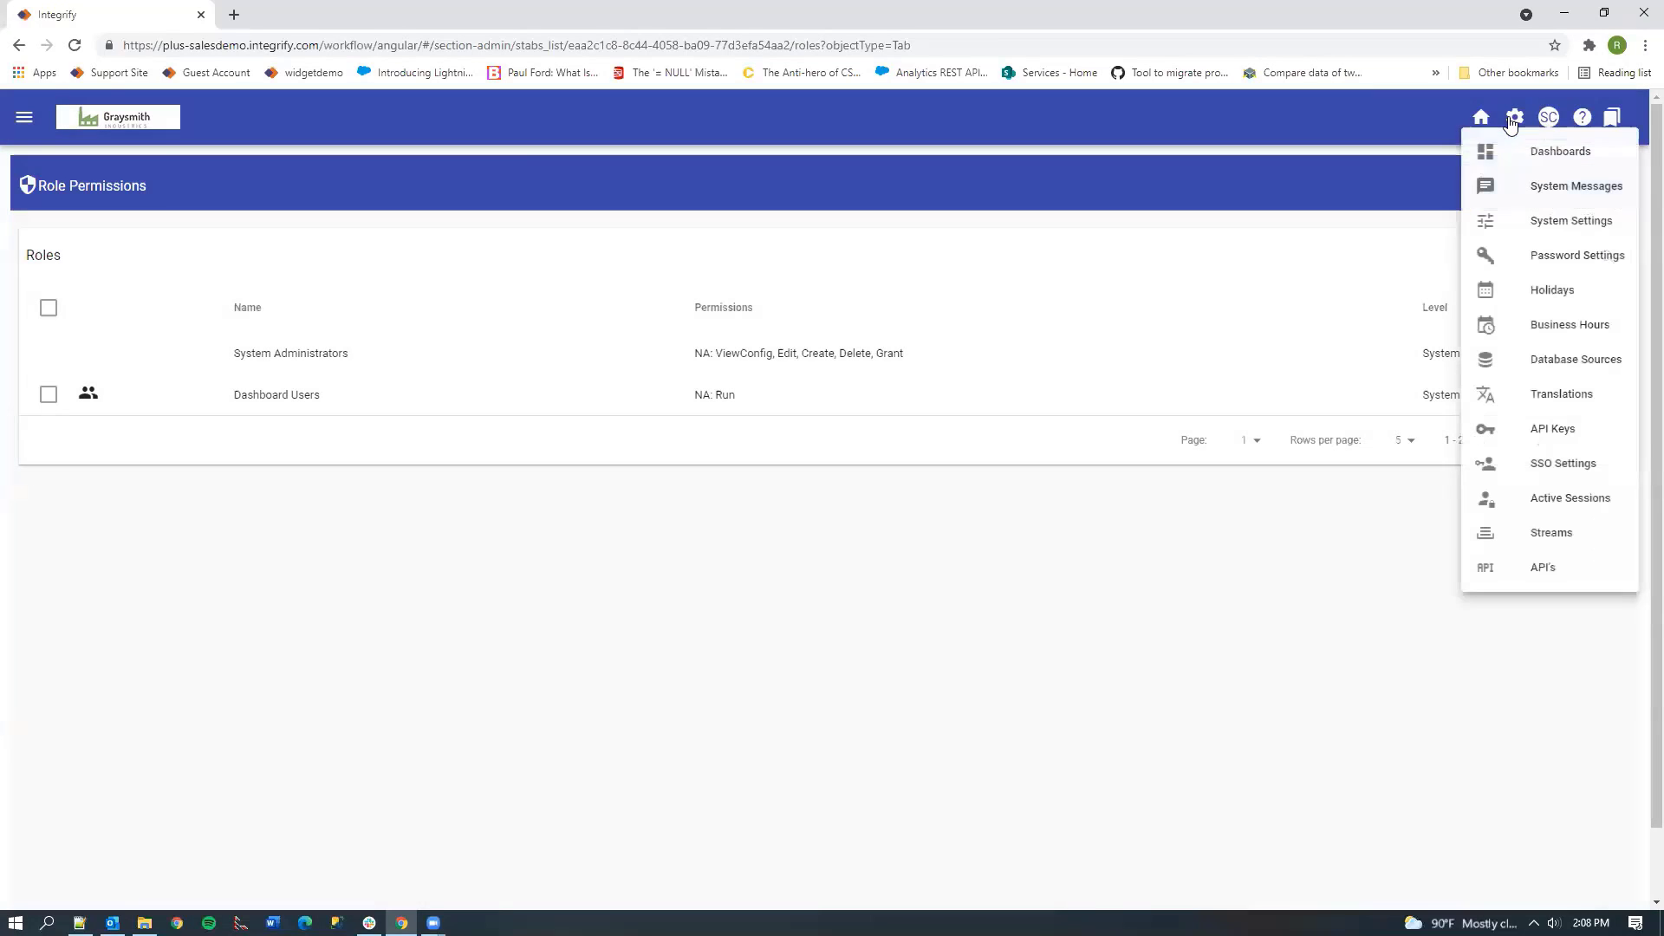
pyautogui.click(1508, 138)
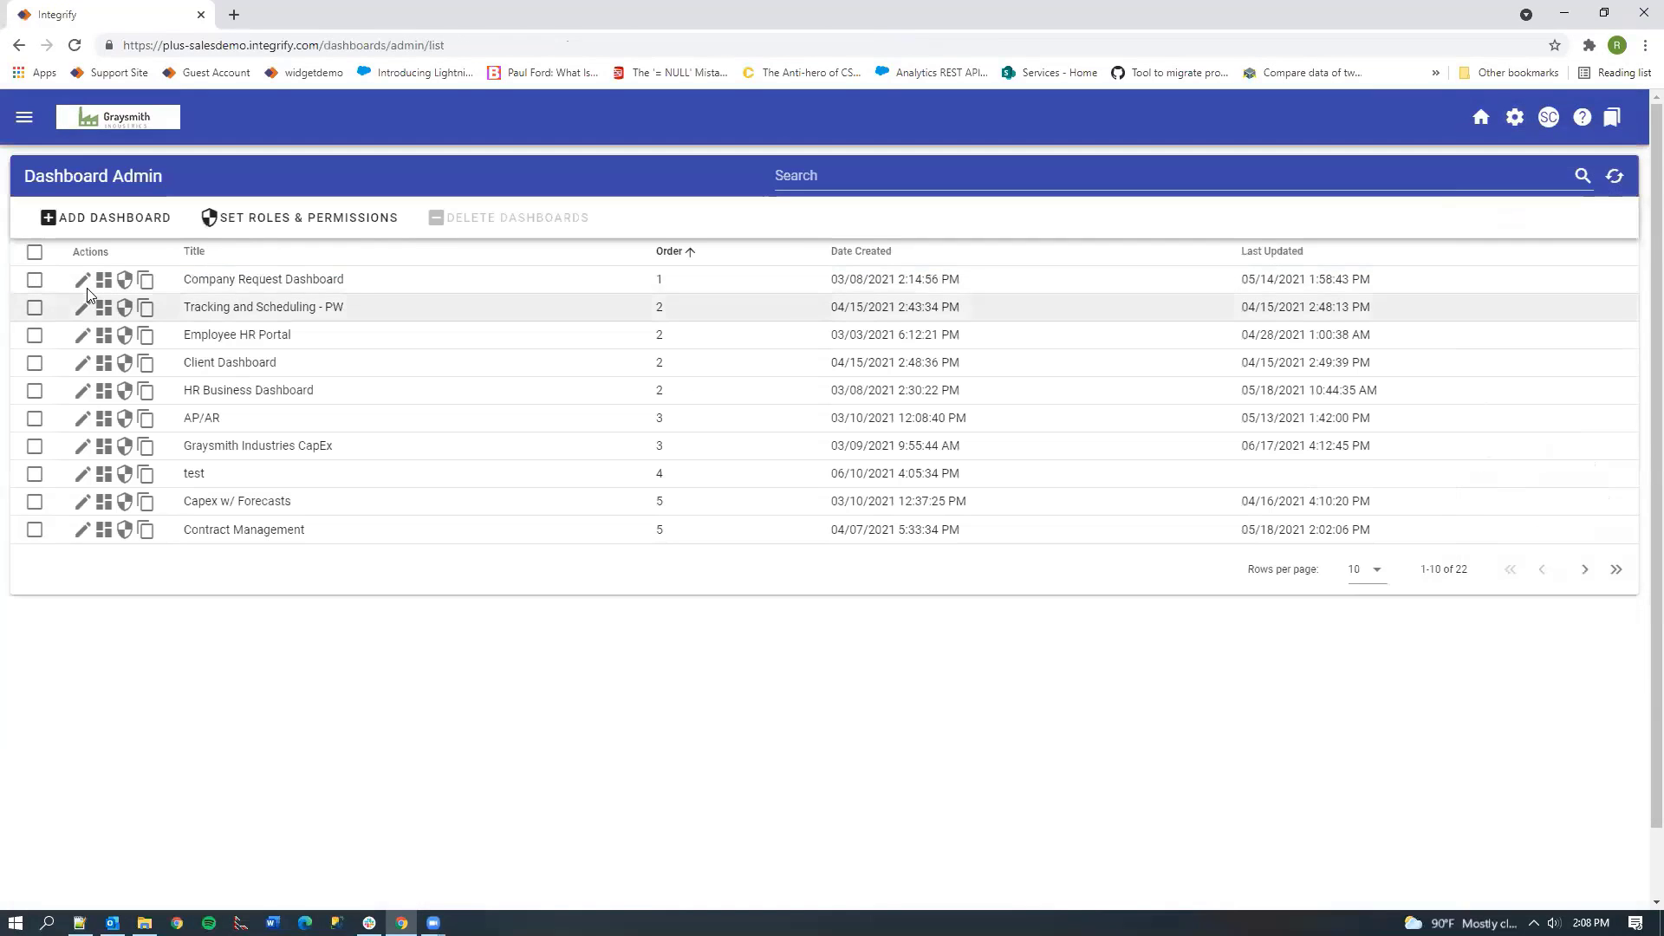
pyautogui.click(147, 287)
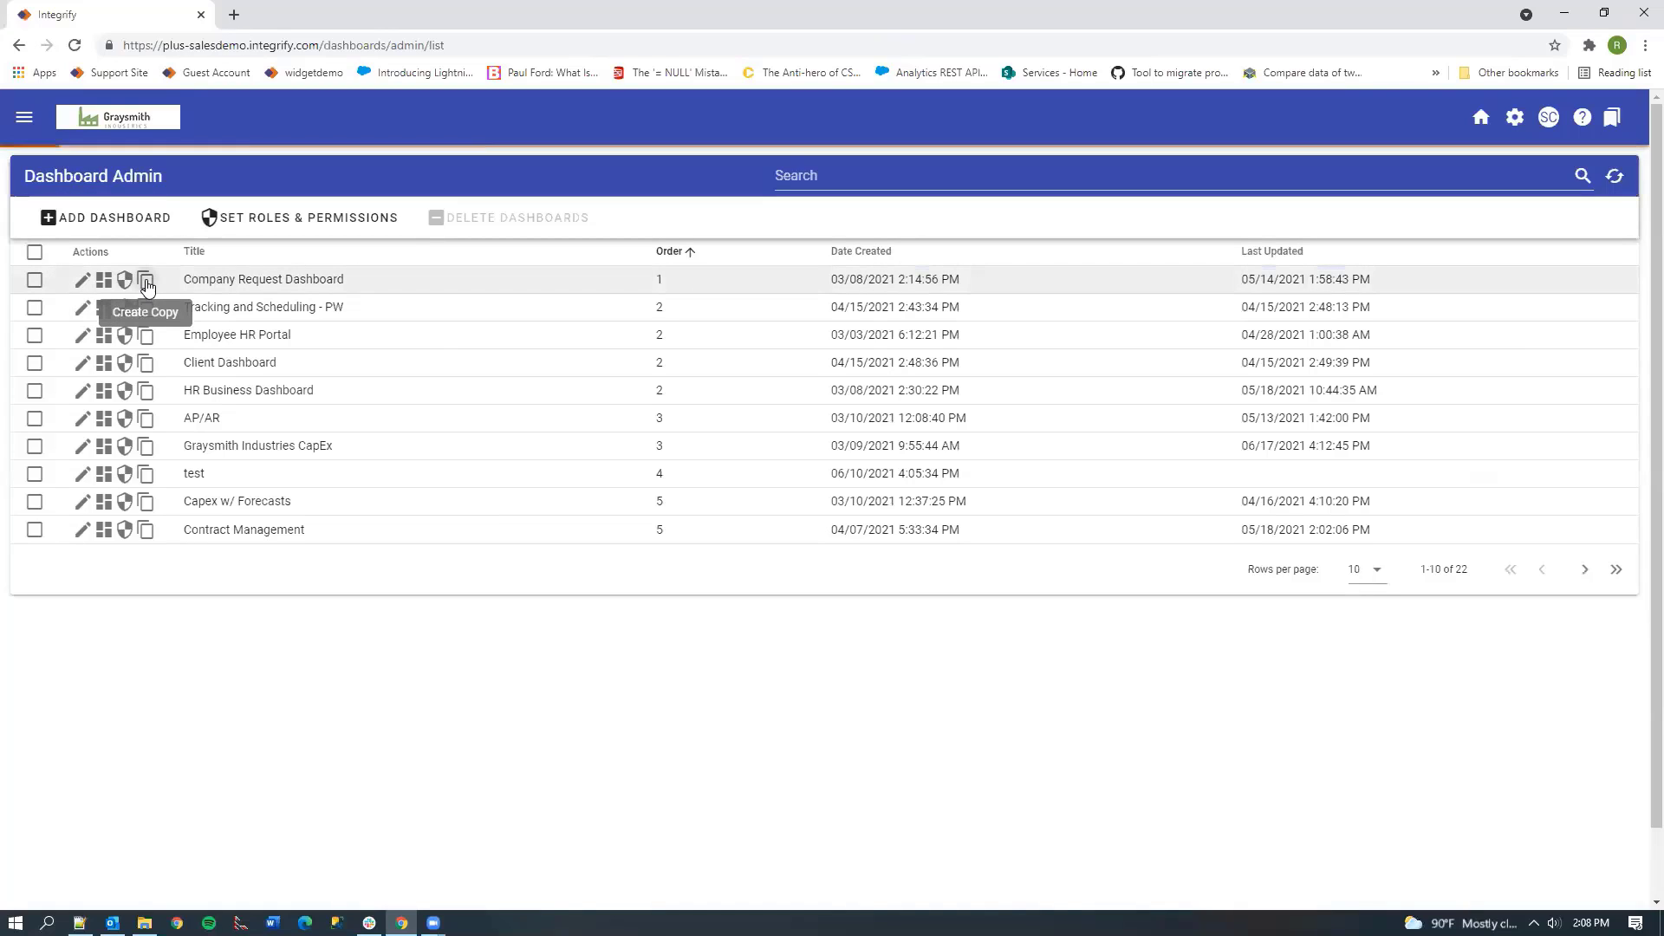
pyautogui.click(147, 287)
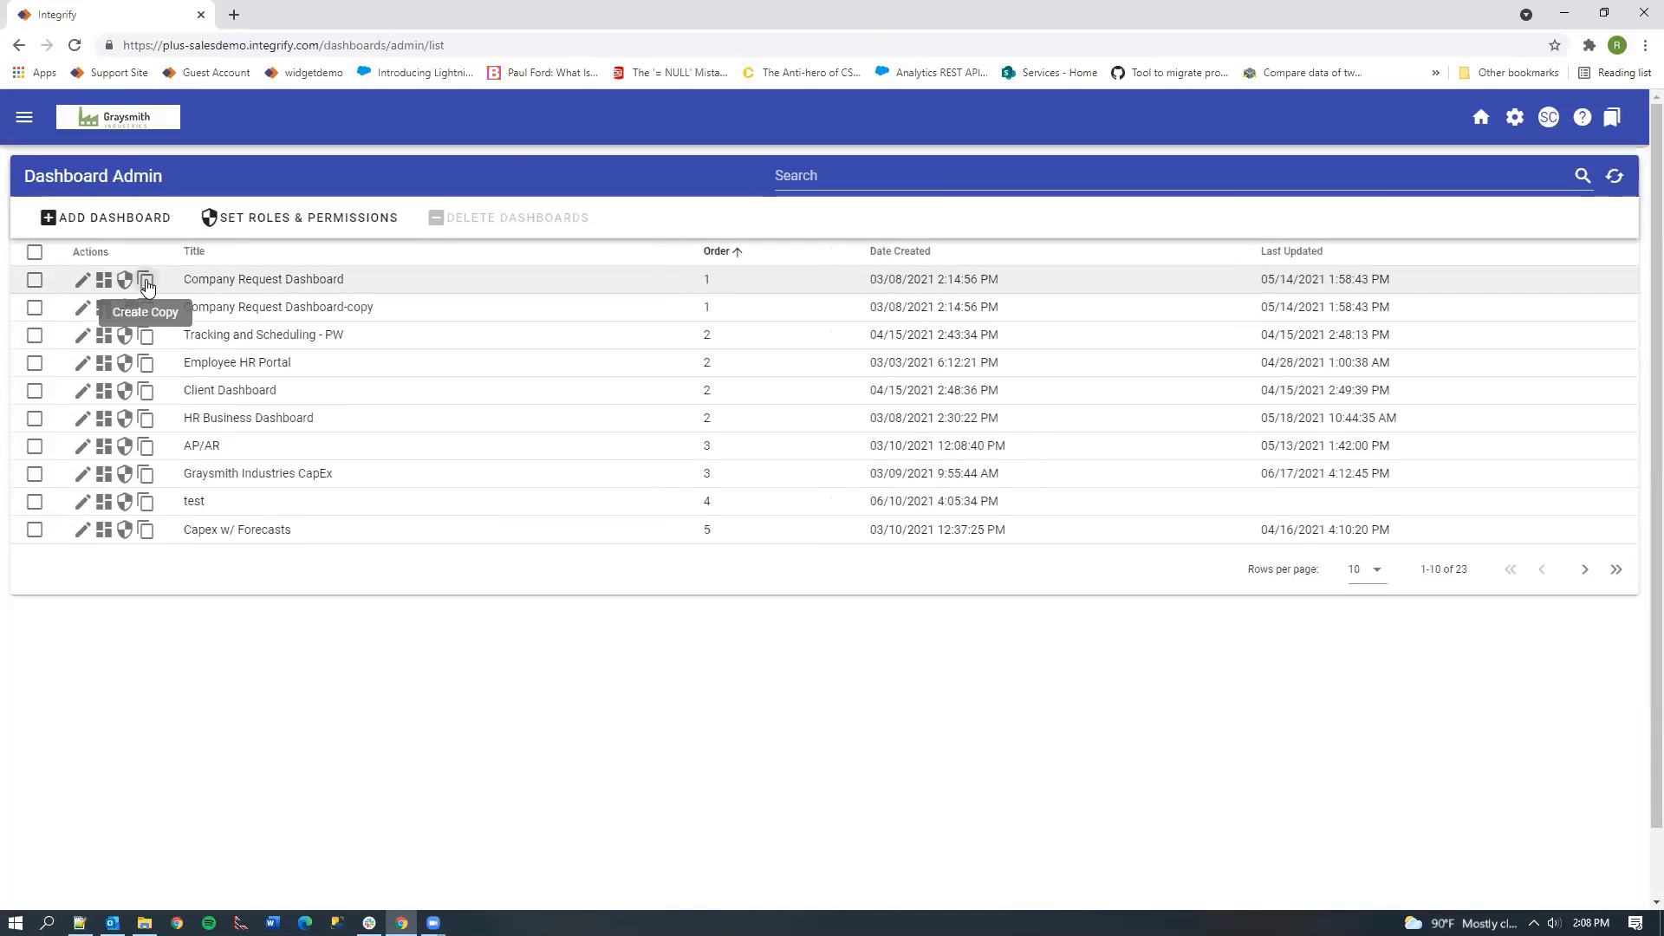
pyautogui.rightClick(153, 285)
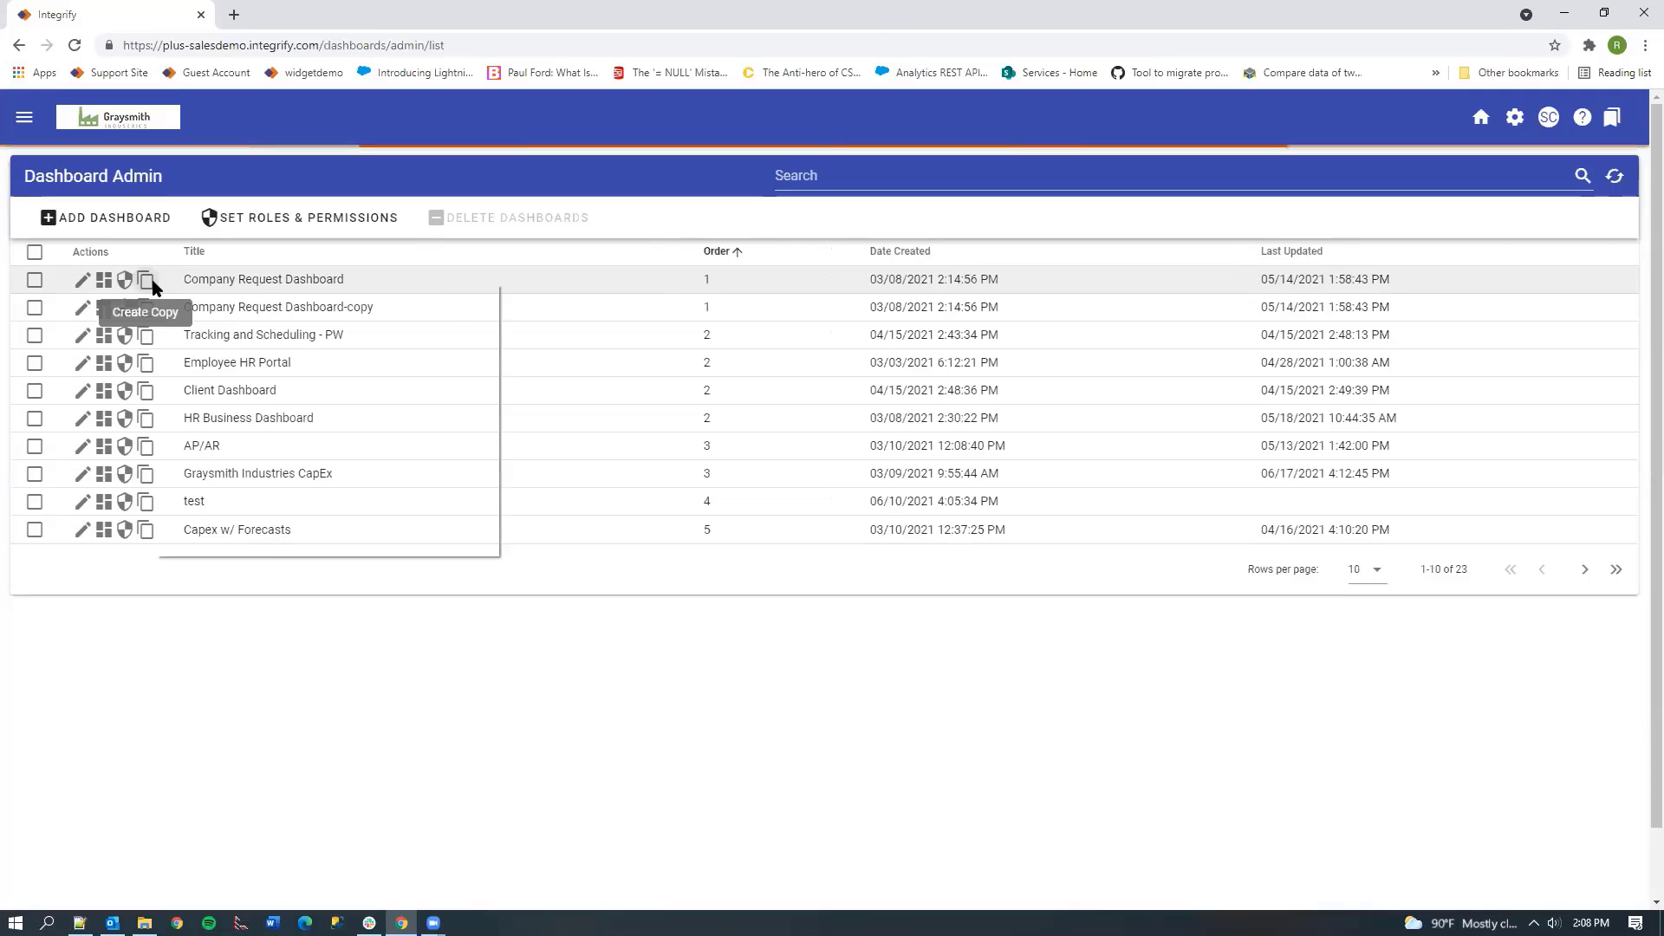
pyautogui.click(35, 280)
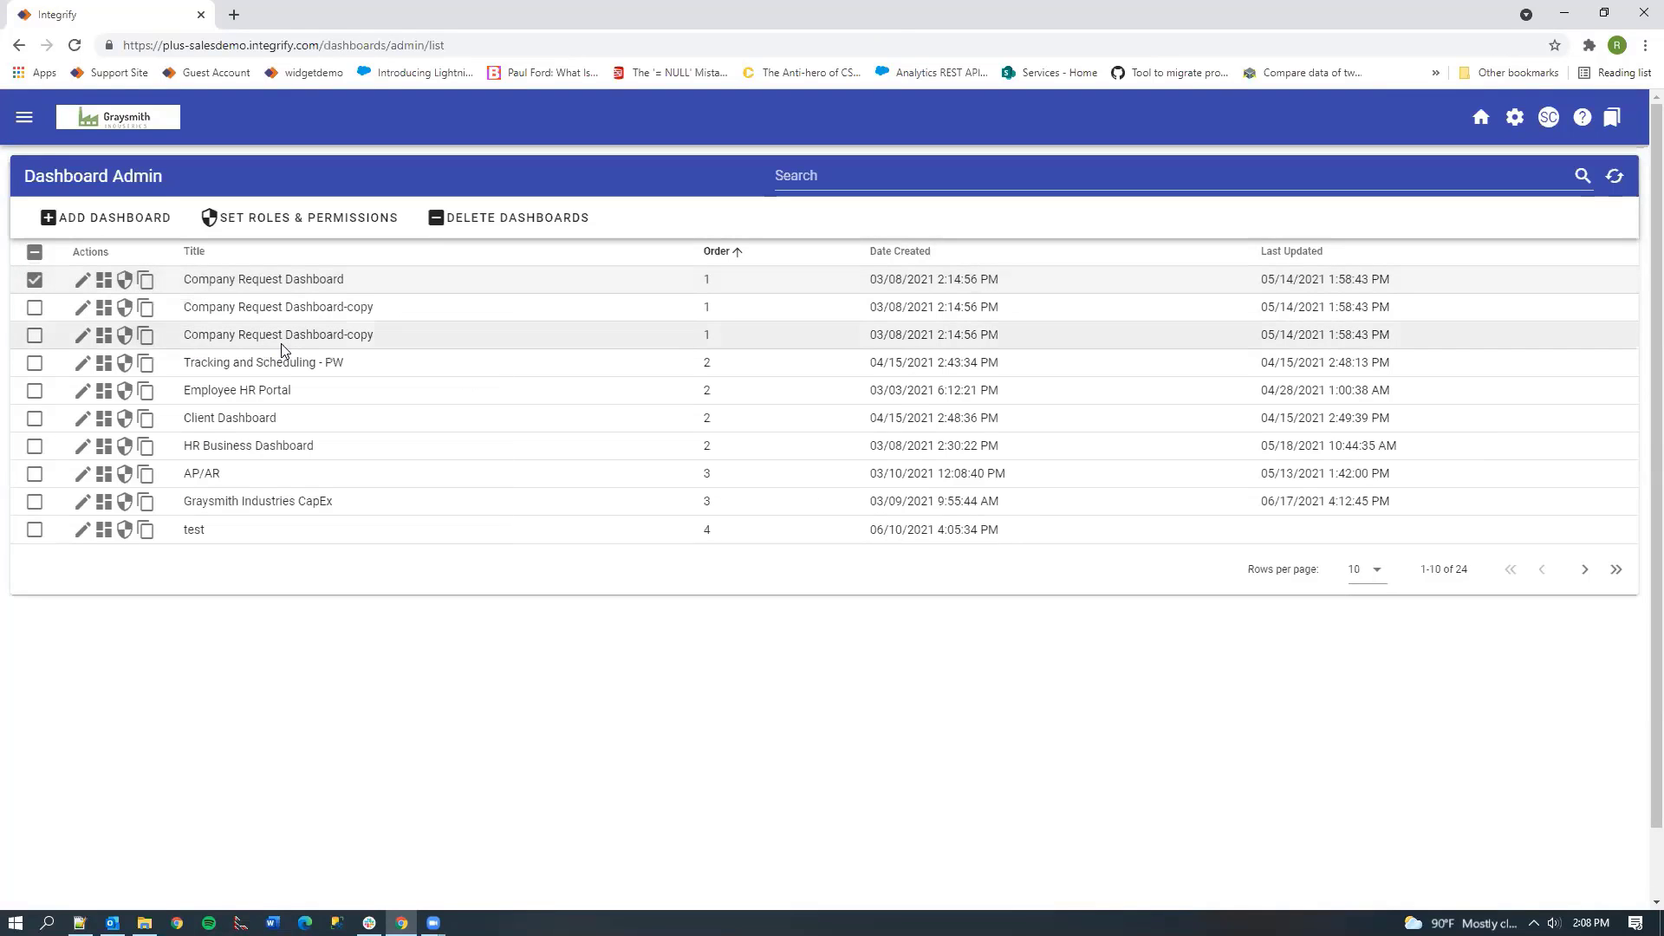
pyautogui.click(119, 219)
pyautogui.click(856, 625)
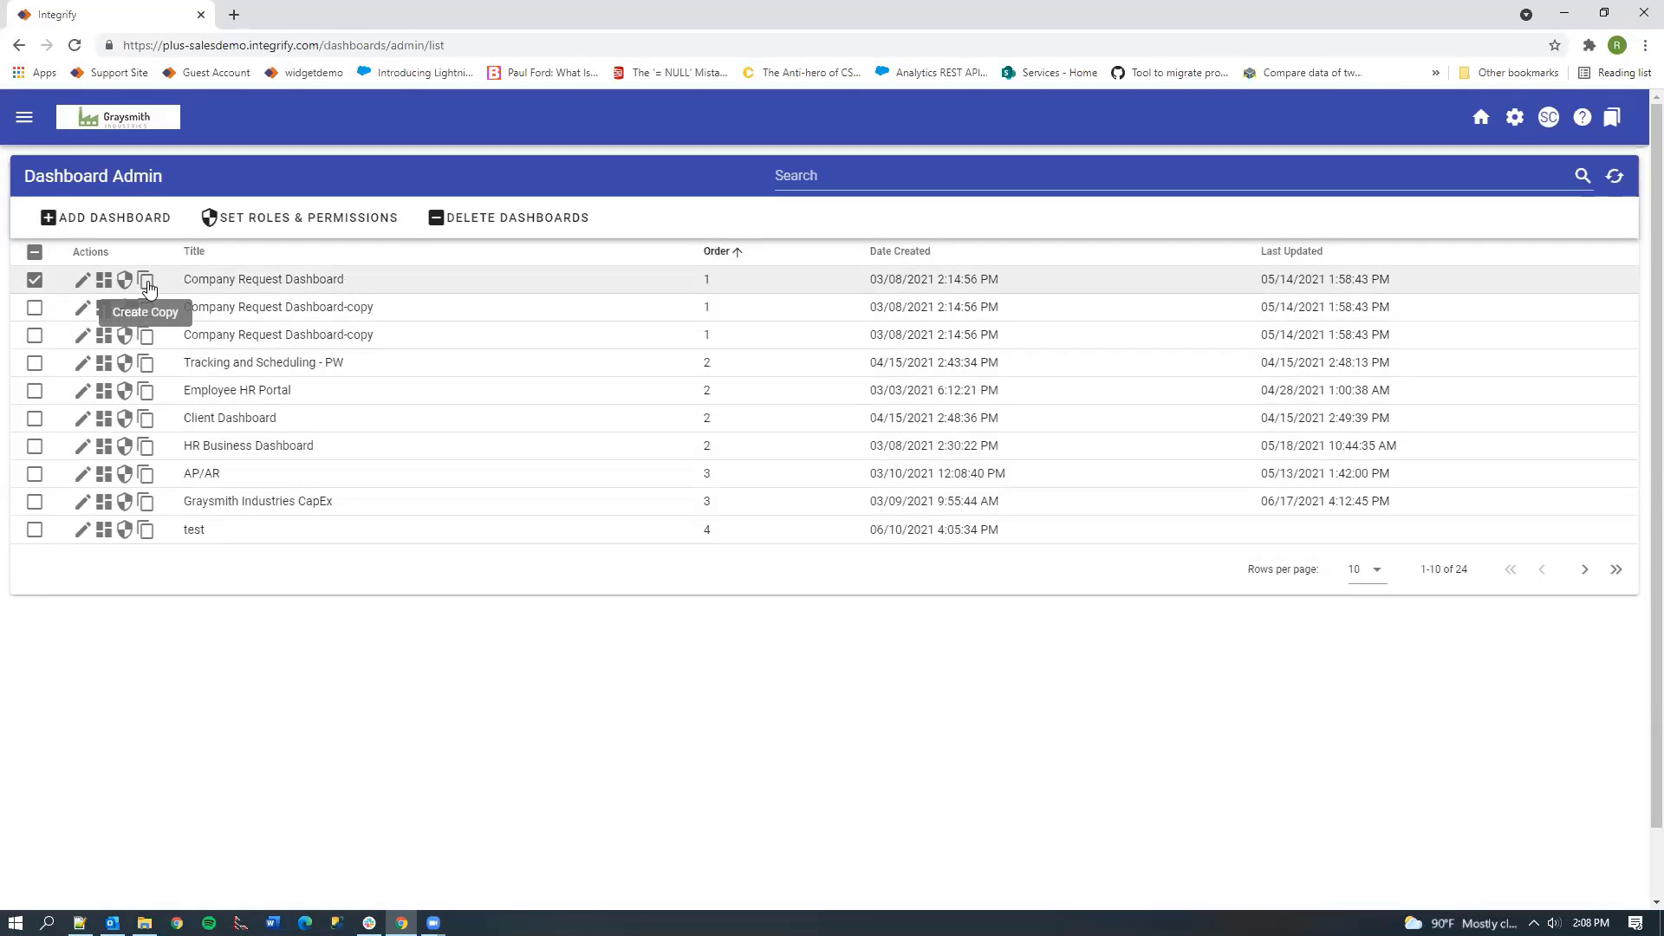
# Step: Open the layout of the Company Request Dashboard and show the Welcome widget's content in its editor
pyautogui.click(102, 284)
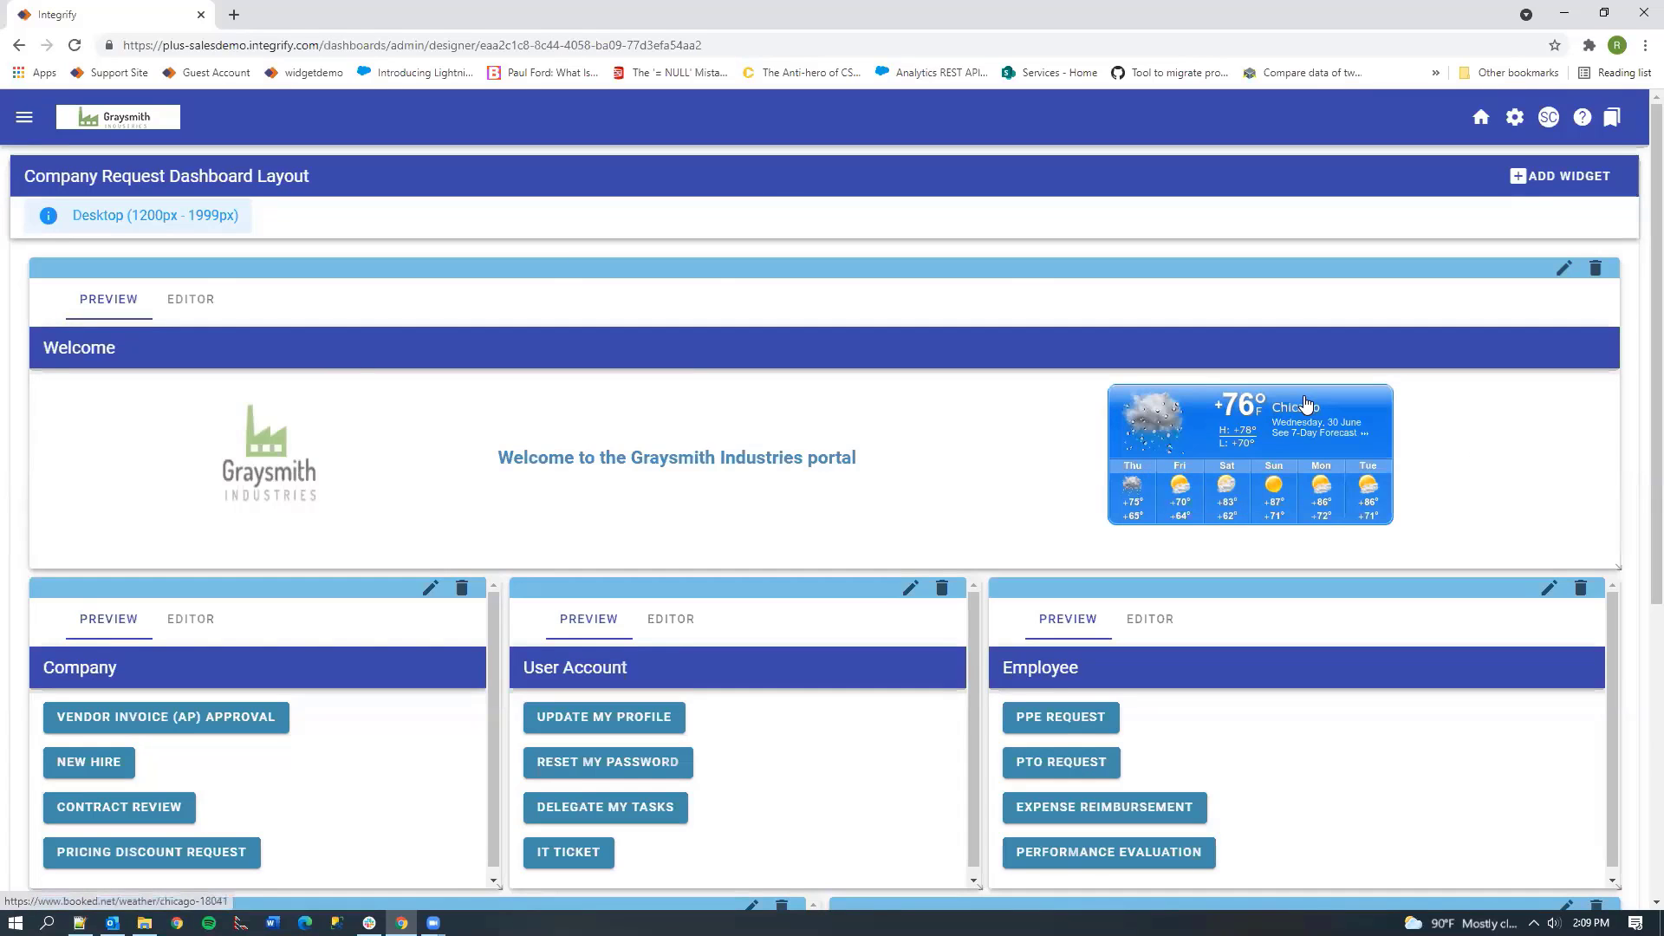
pyautogui.click(178, 303)
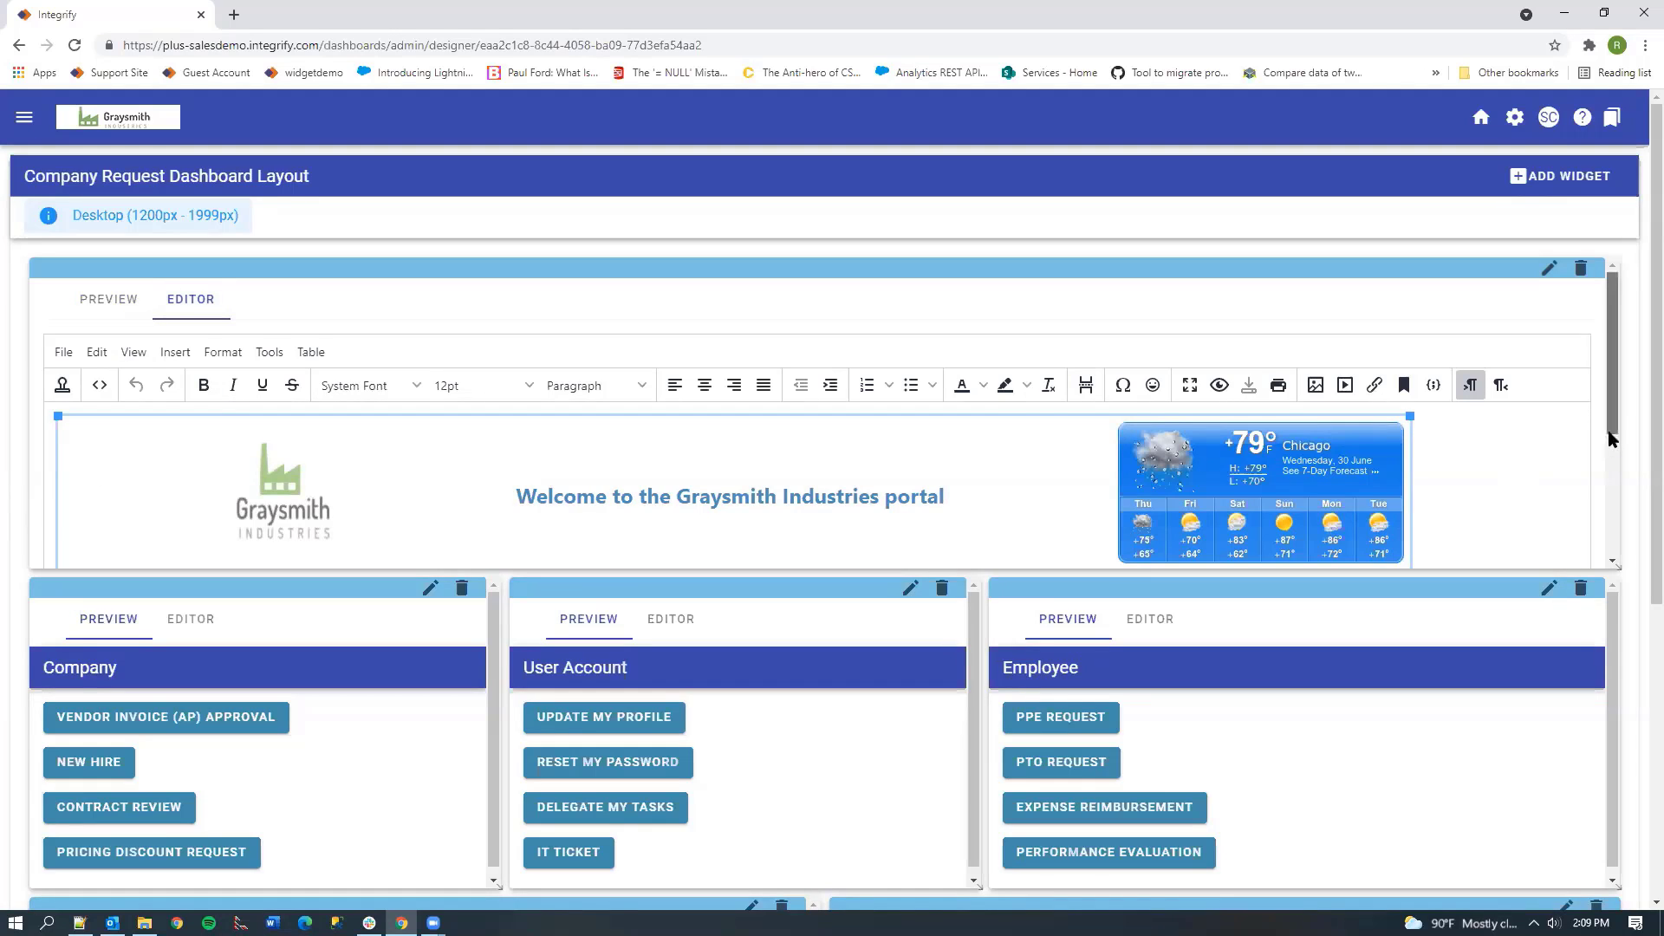
pyautogui.moveTo(1611, 441); pyautogui.dragTo(1604, 546)
pyautogui.click(182, 516)
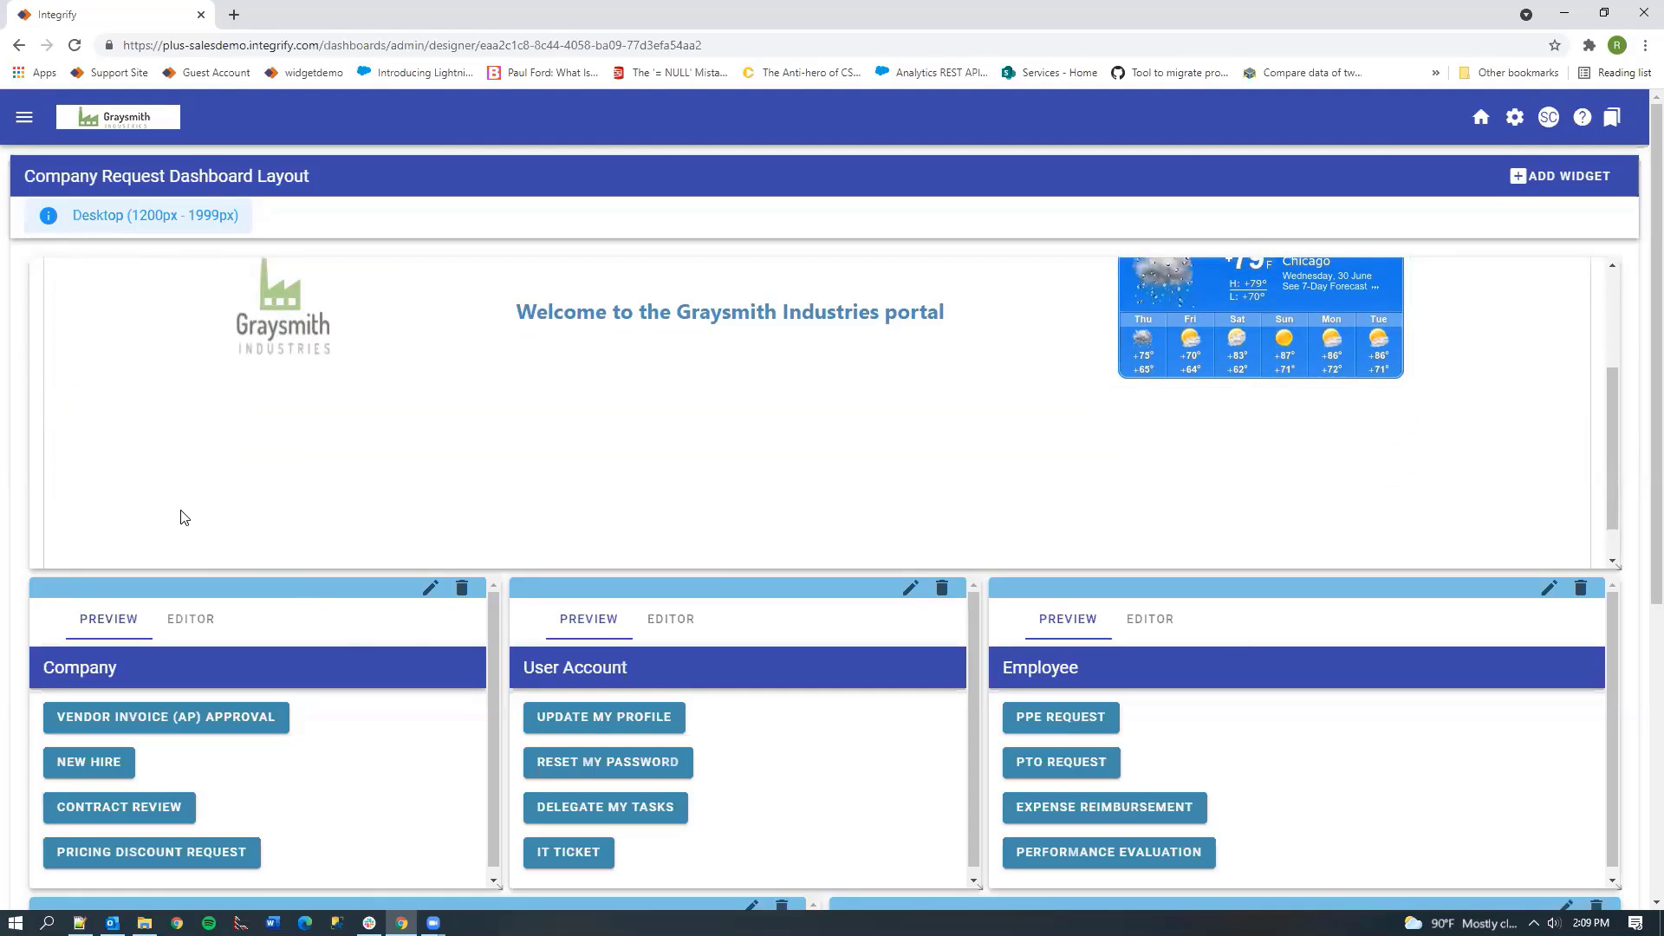
pyautogui.scroll(2, 352, 540)
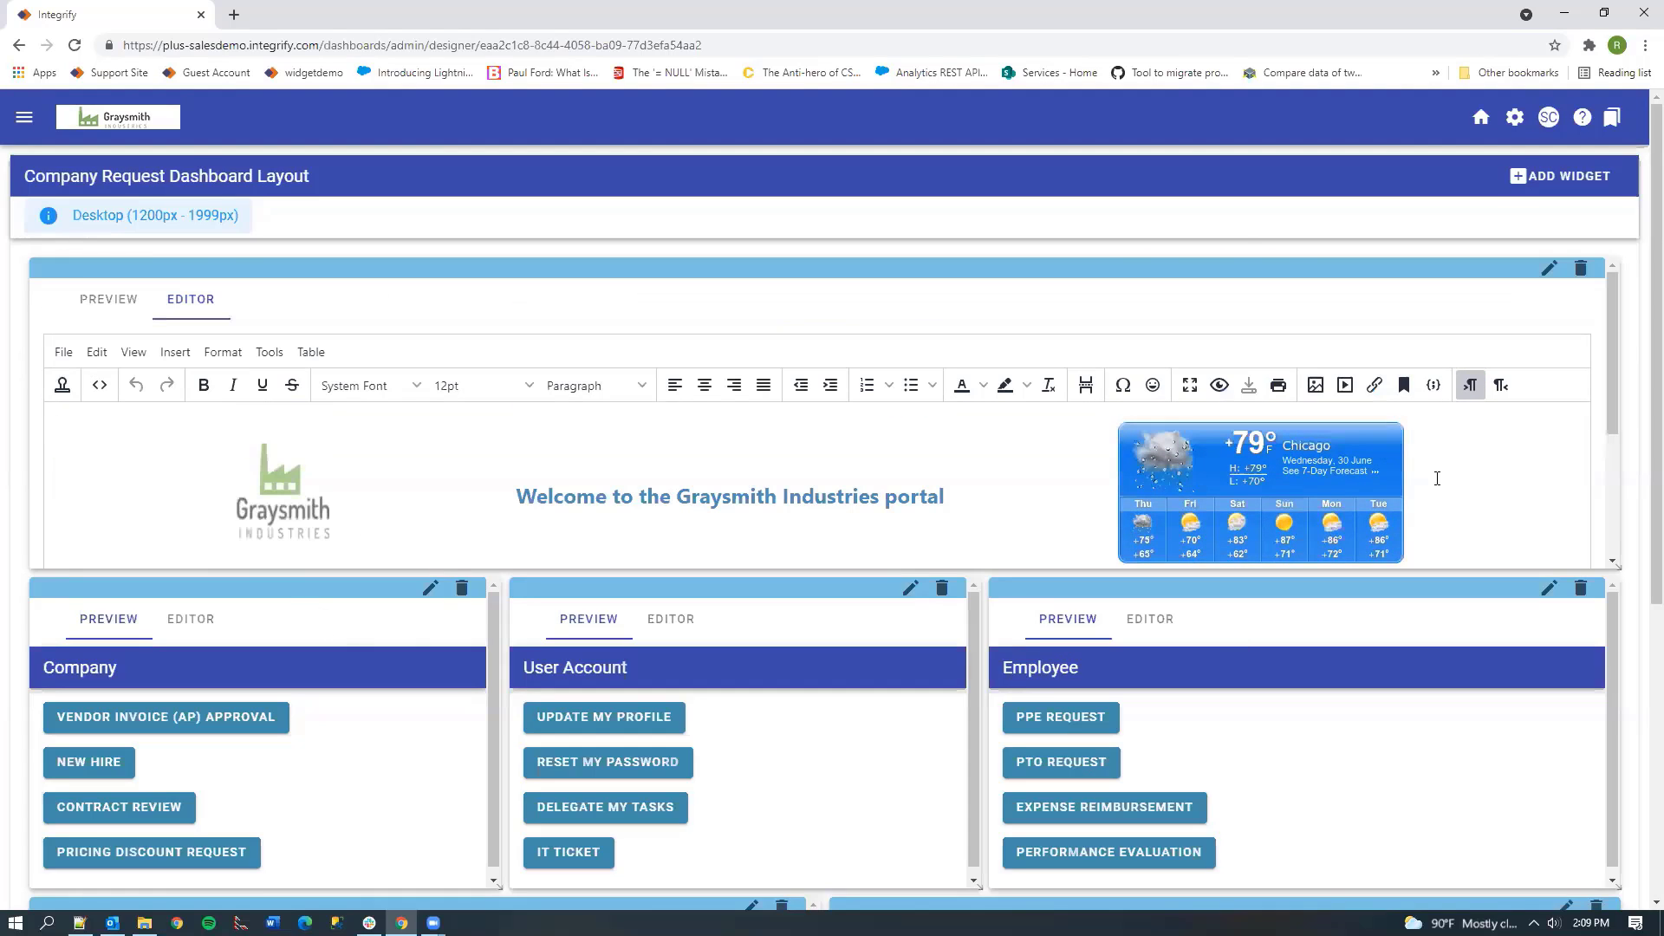
# Step: Insert the Start Request Button Secondary-Block template on a new line below the Welcome widget's table
pyautogui.click(1445, 478)
pyautogui.press('Return')
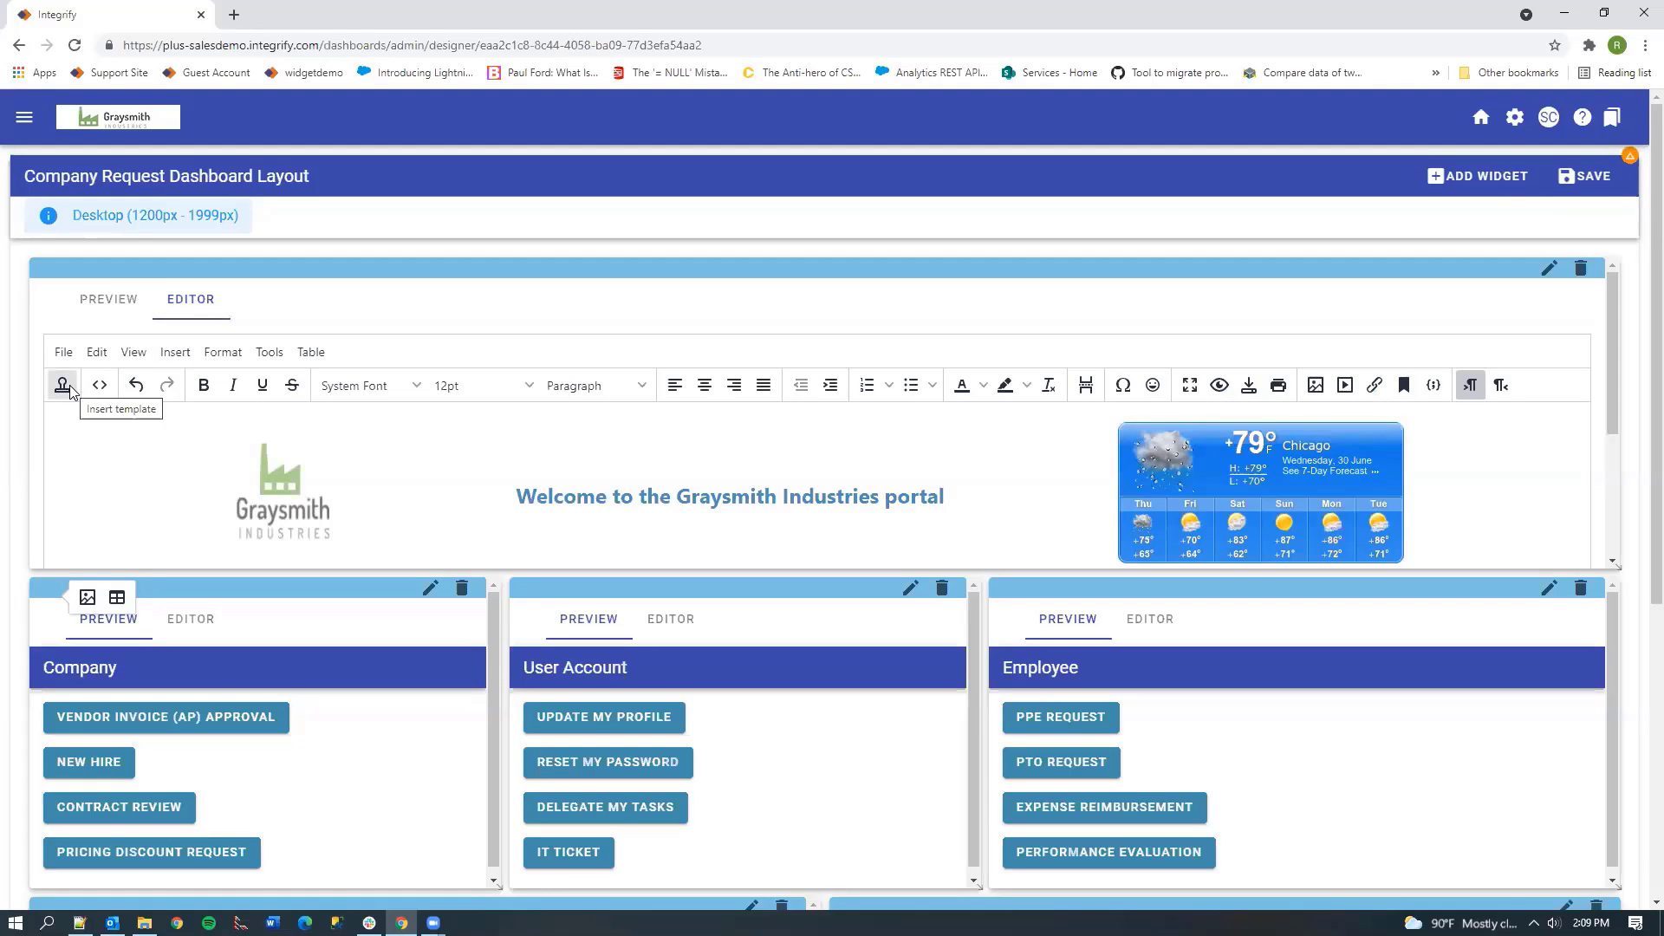
pyautogui.click(64, 386)
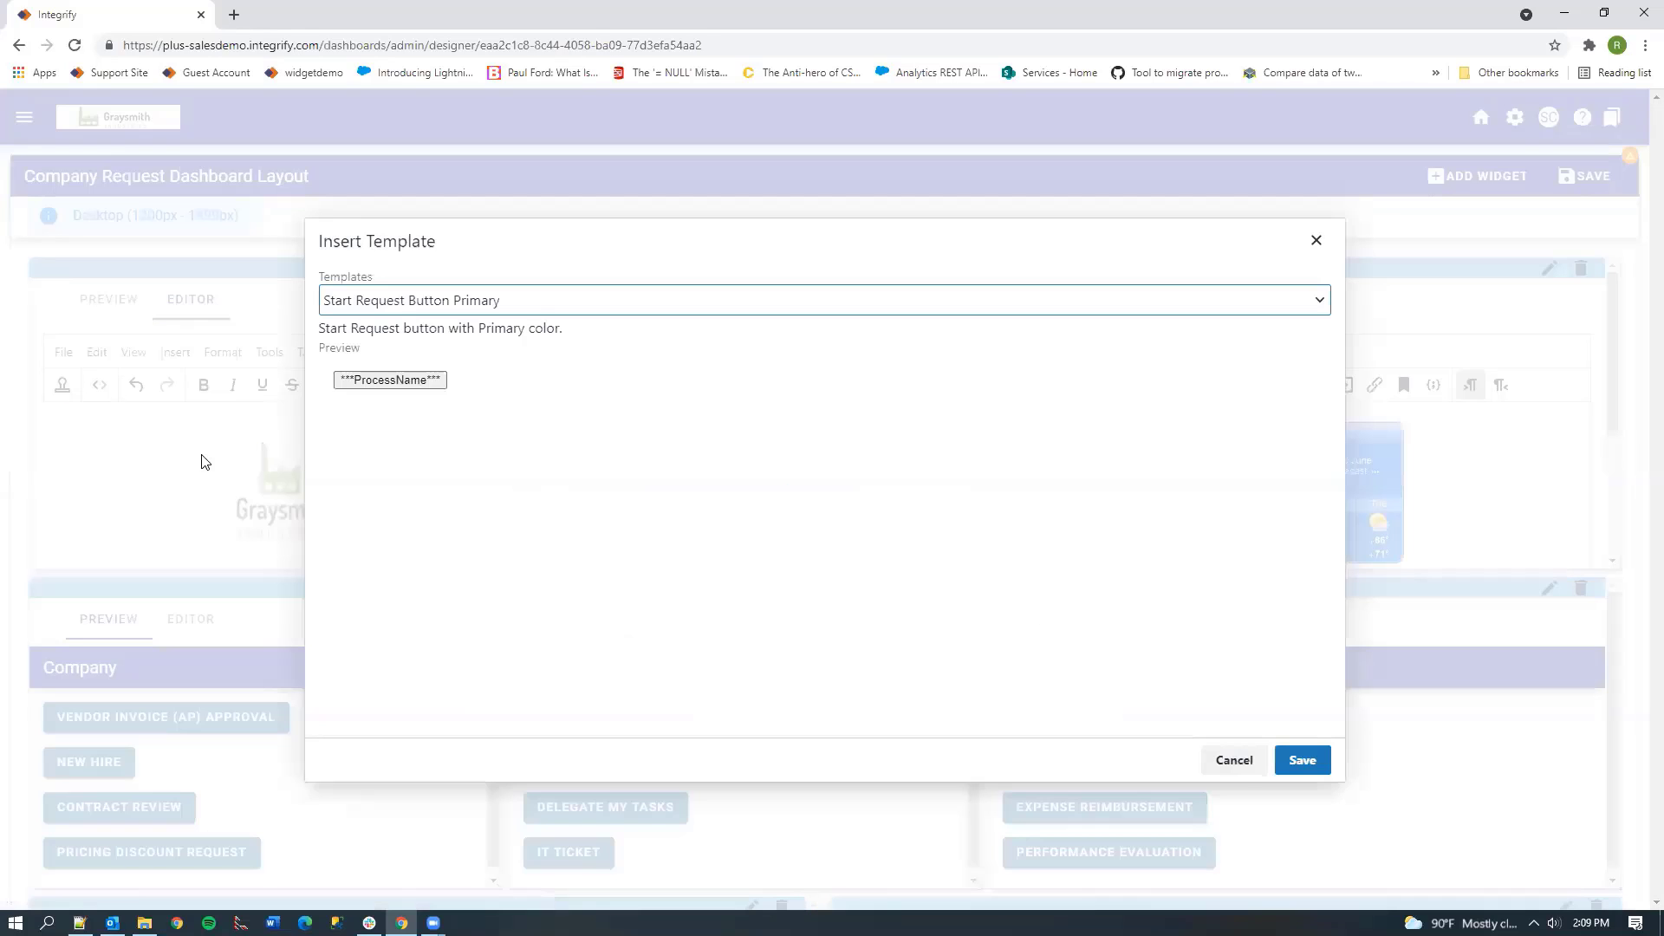
pyautogui.click(338, 299)
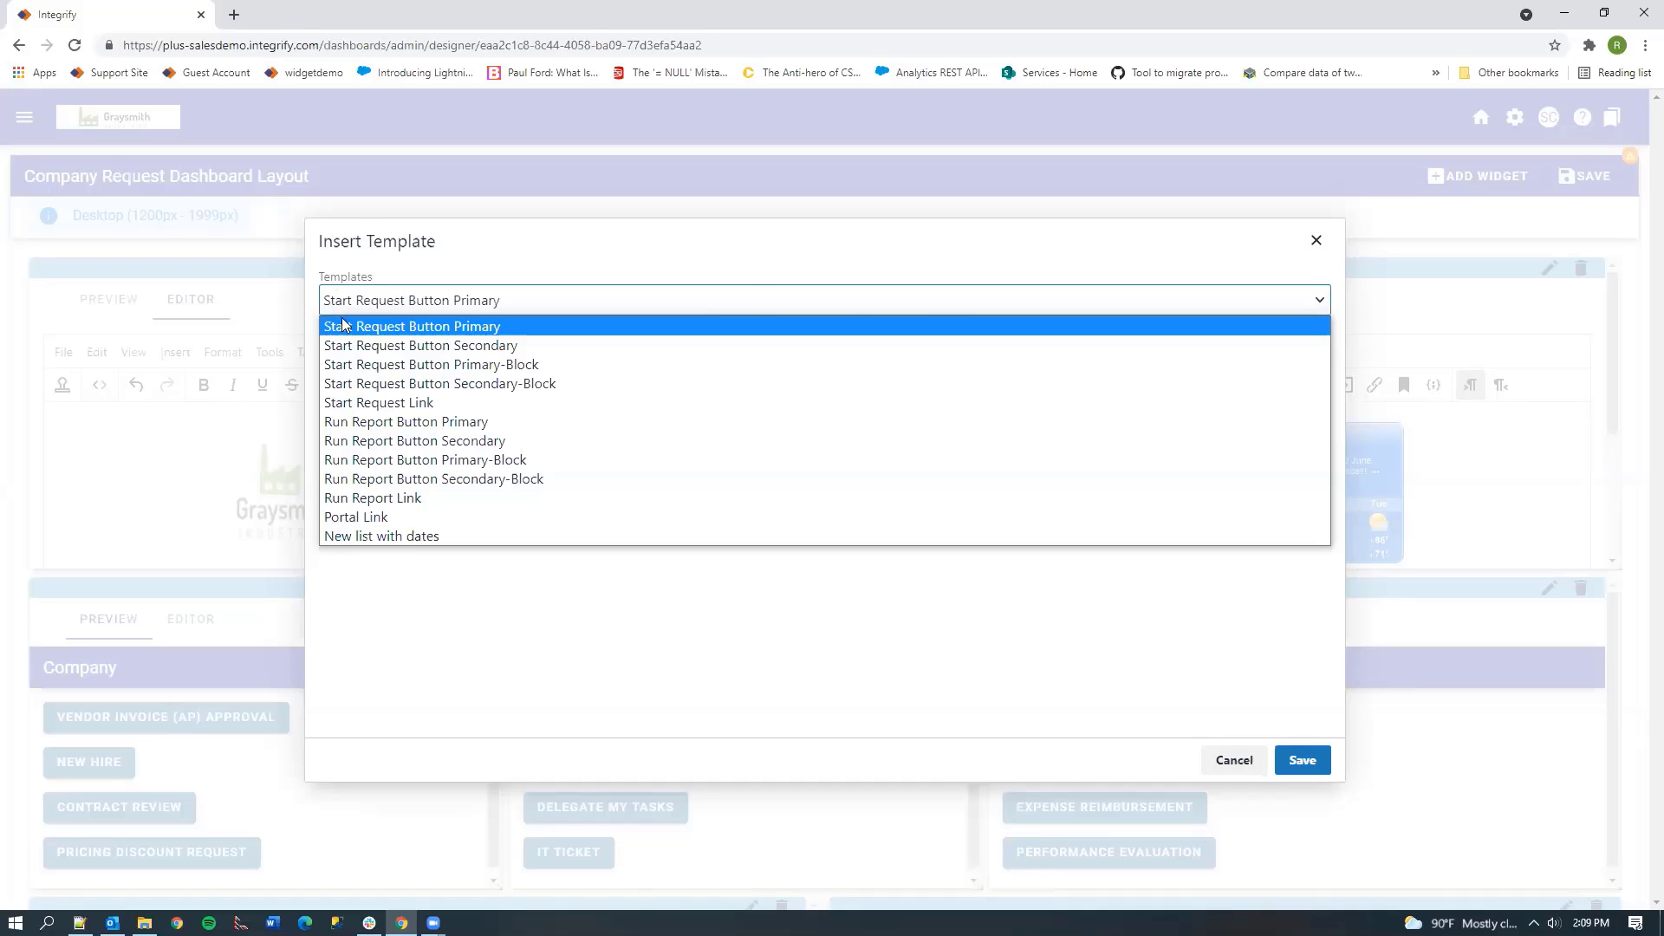
pyautogui.click(363, 386)
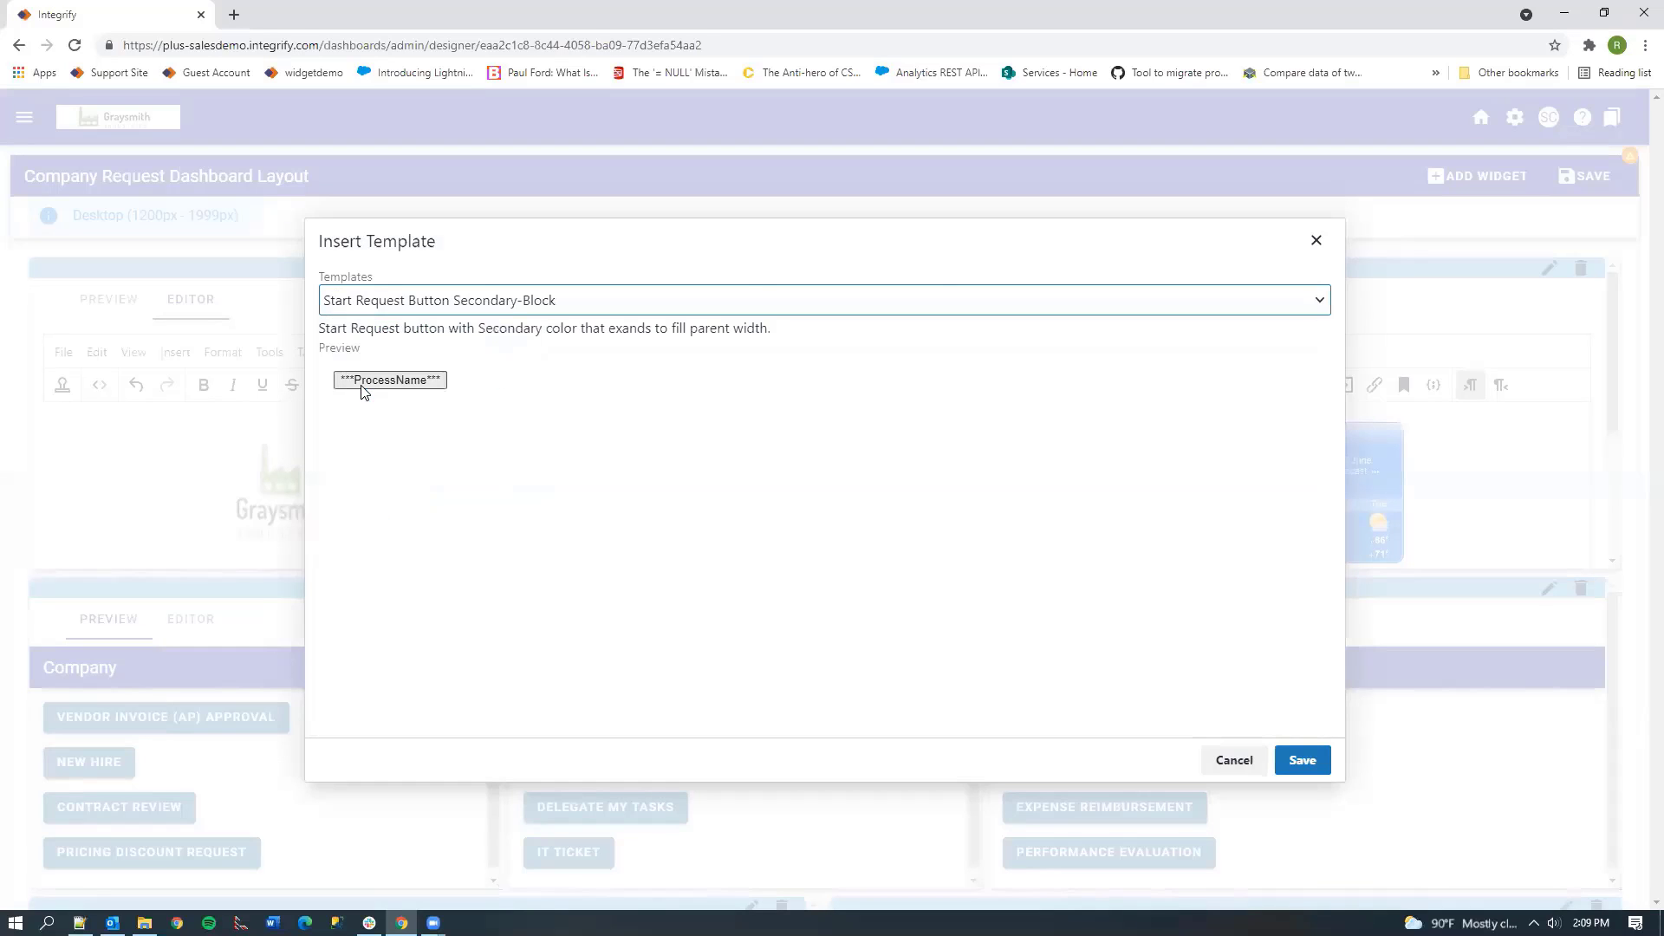
pyautogui.click(405, 388)
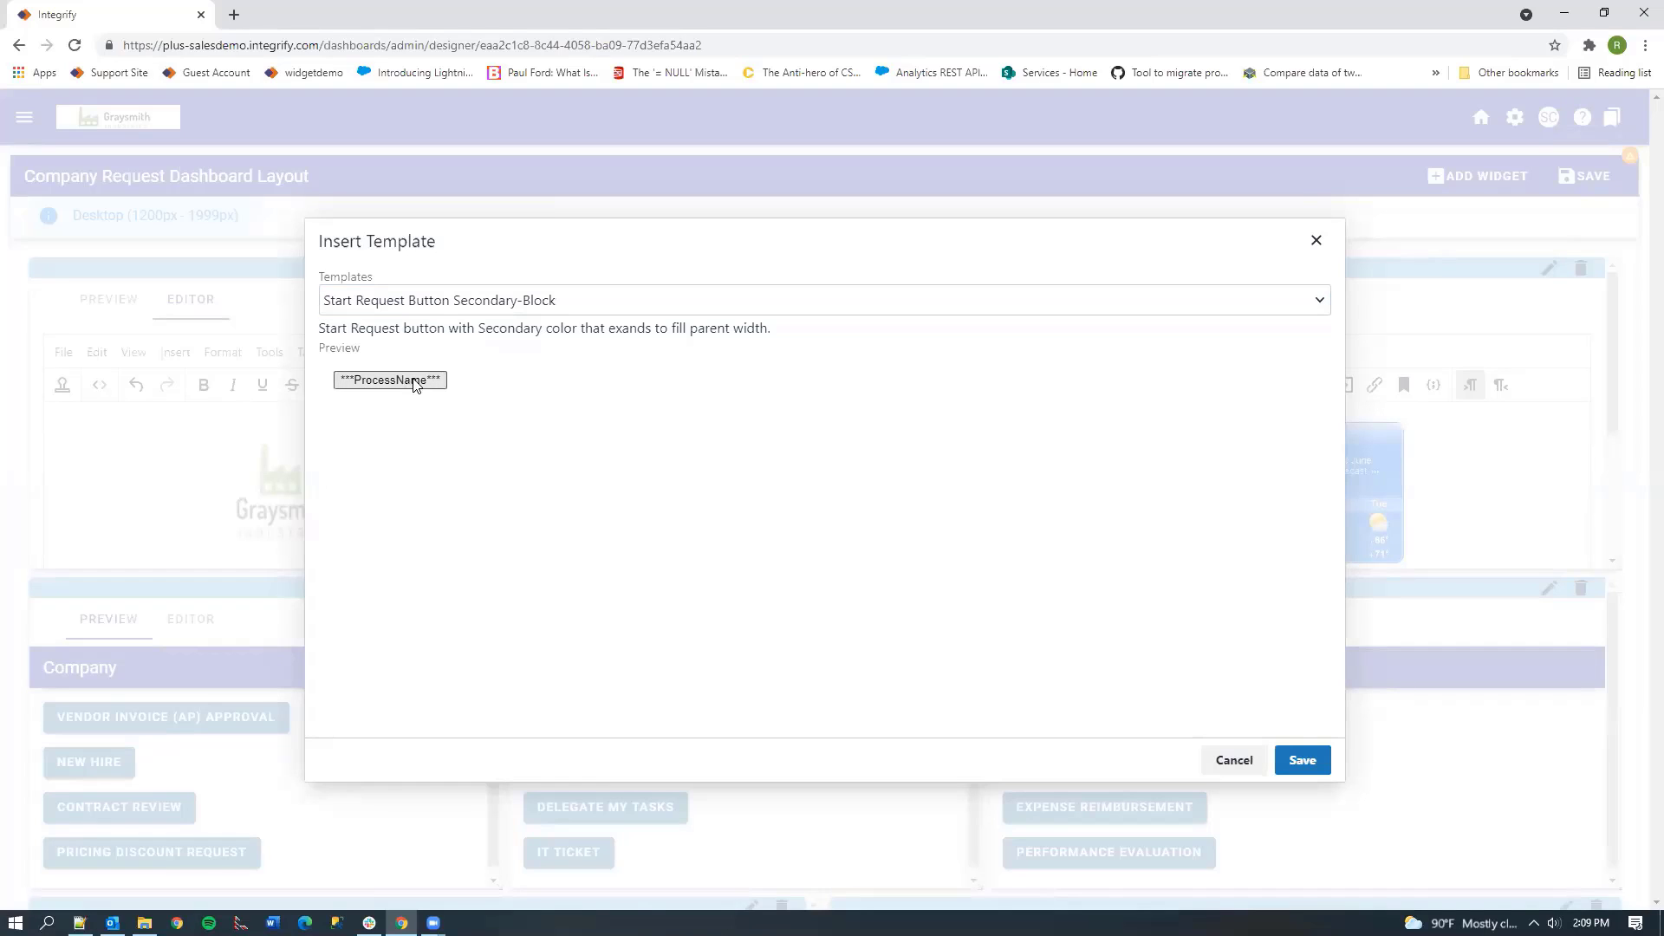
pyautogui.click(1304, 760)
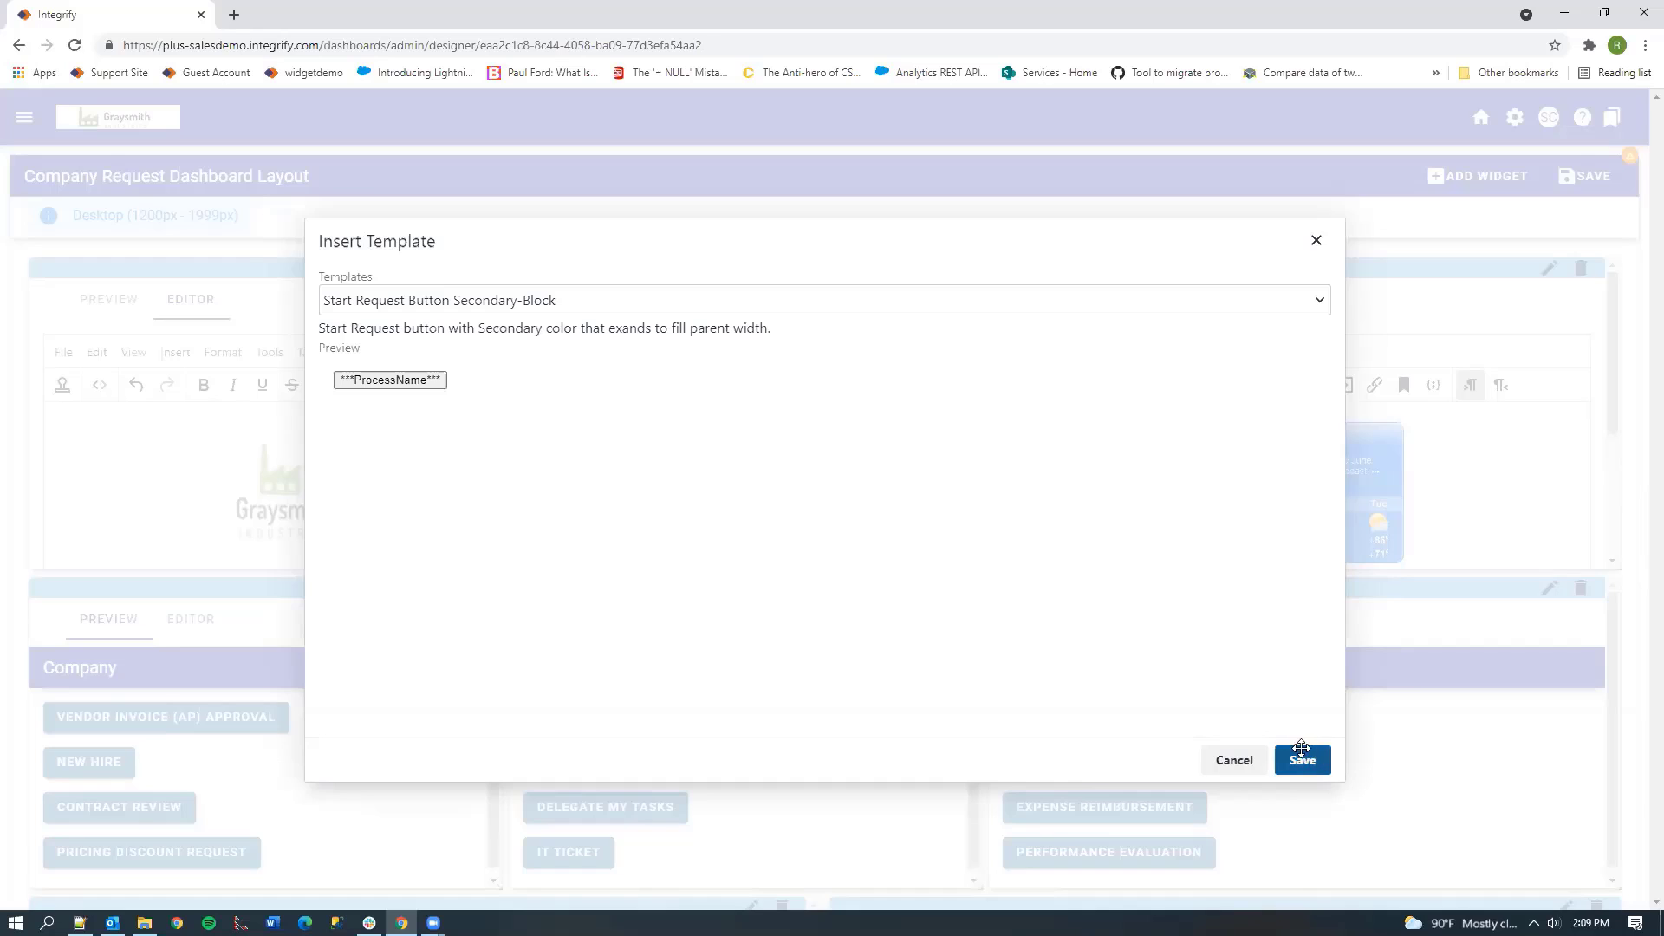
pyautogui.scroll(-3, 247, 451)
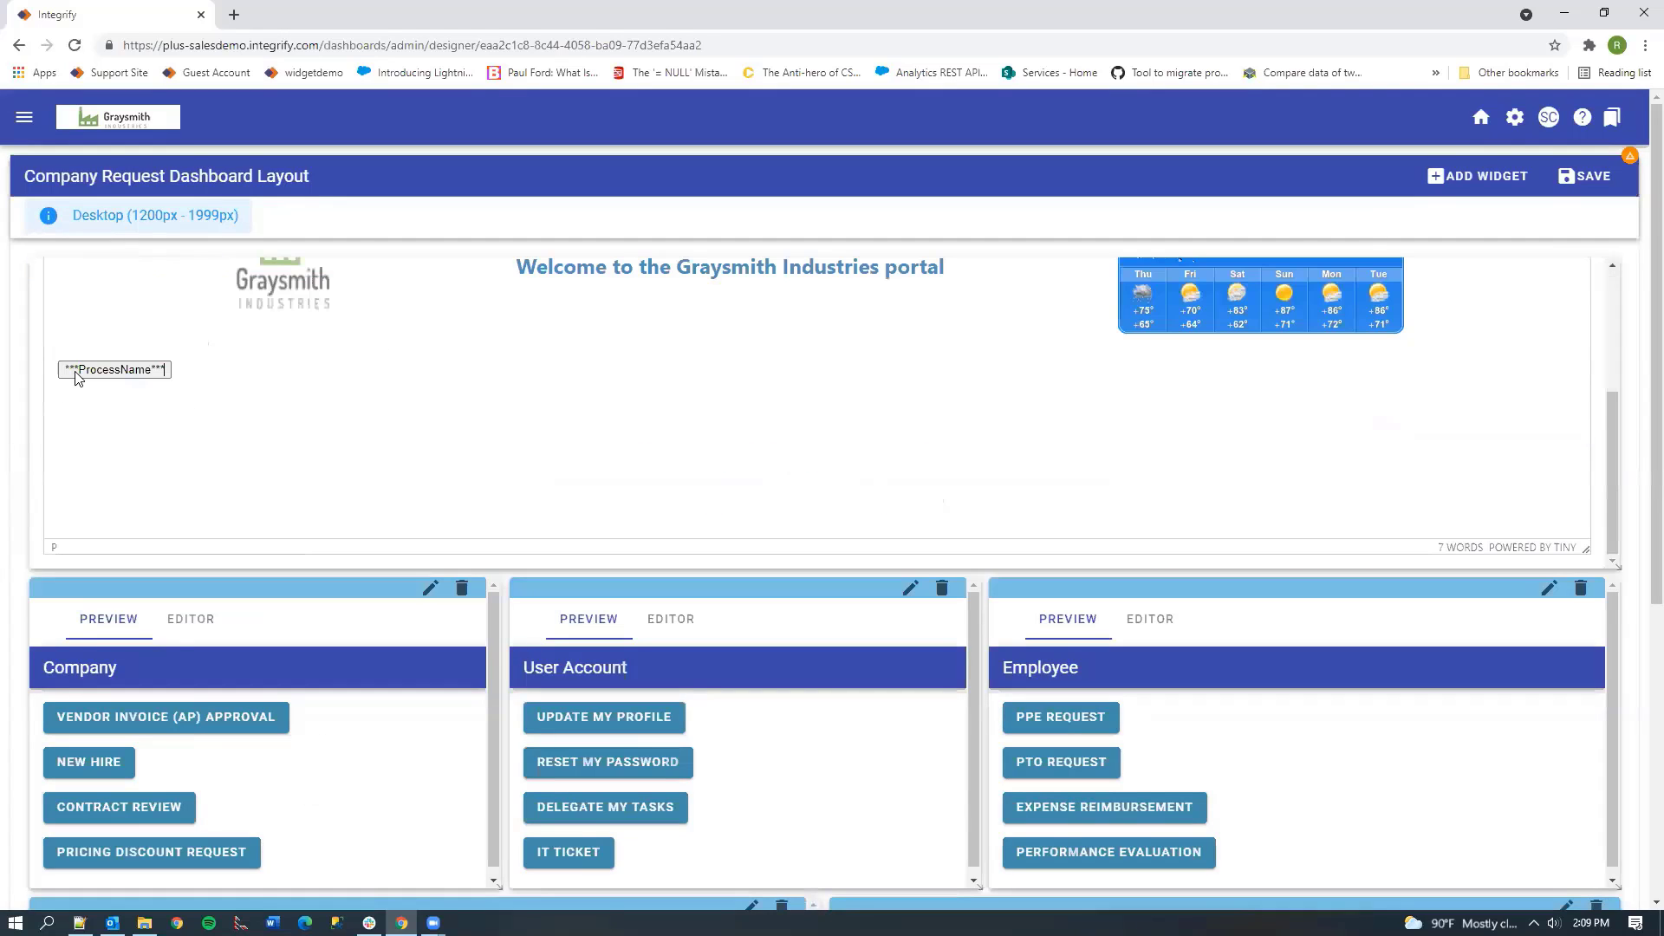
pyautogui.scroll(3, 98, 379)
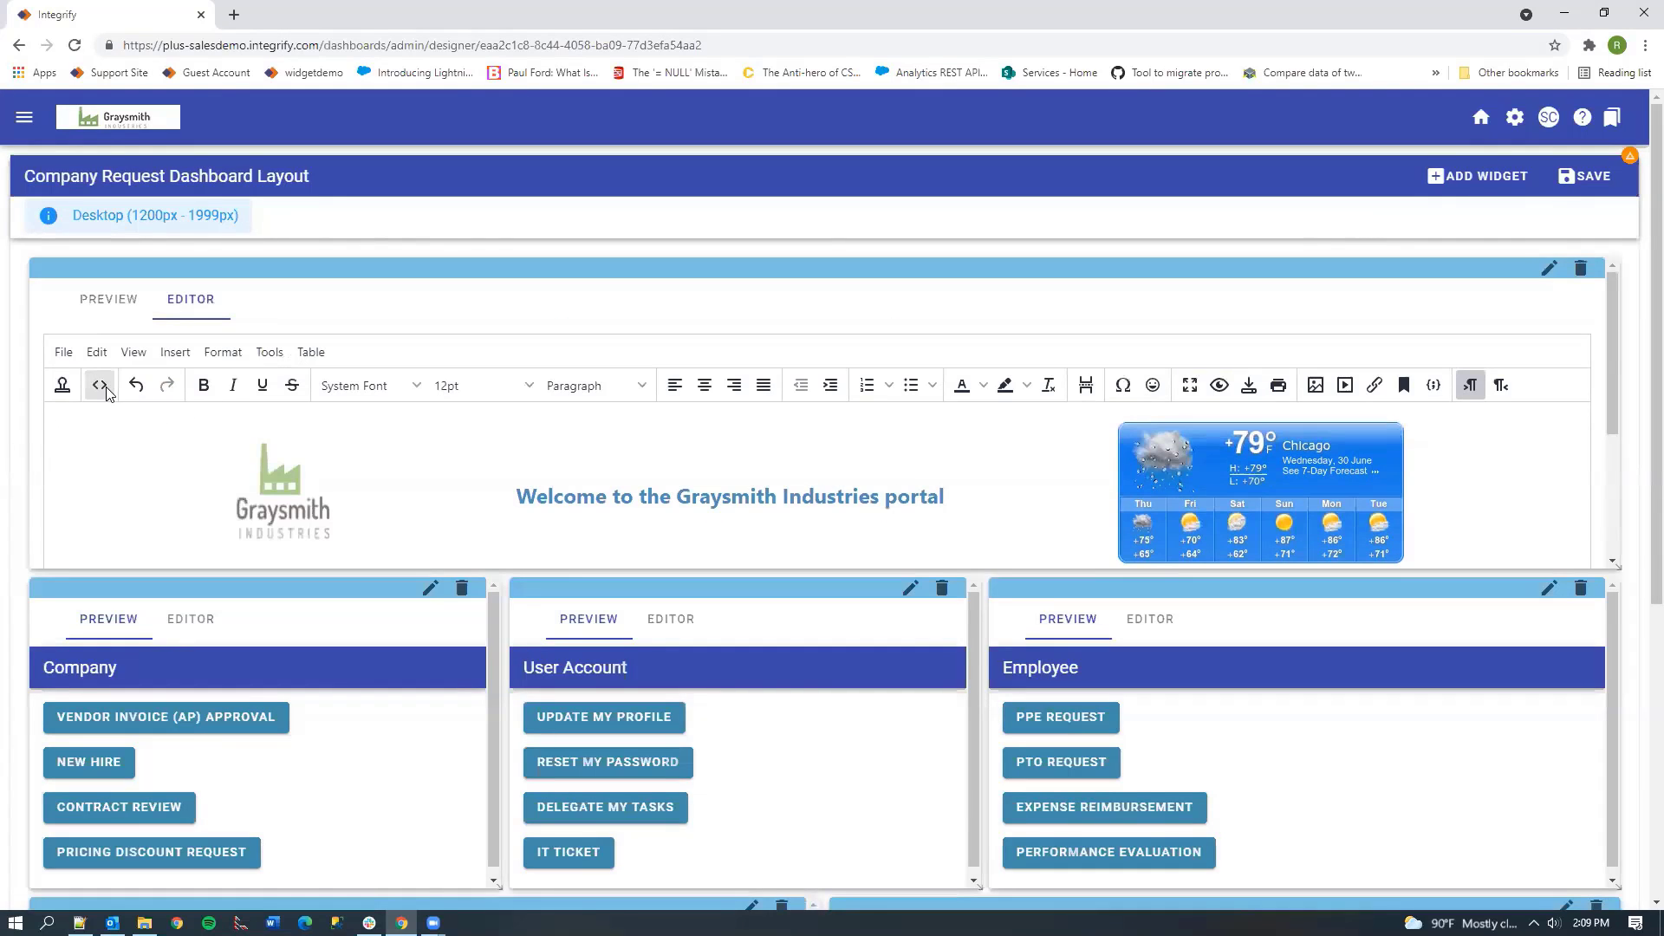
# Step: In the Welcome widget's source code, replace the ***ProcessName*** placeholder with the button label "New Button for New Process"
pyautogui.click(101, 386)
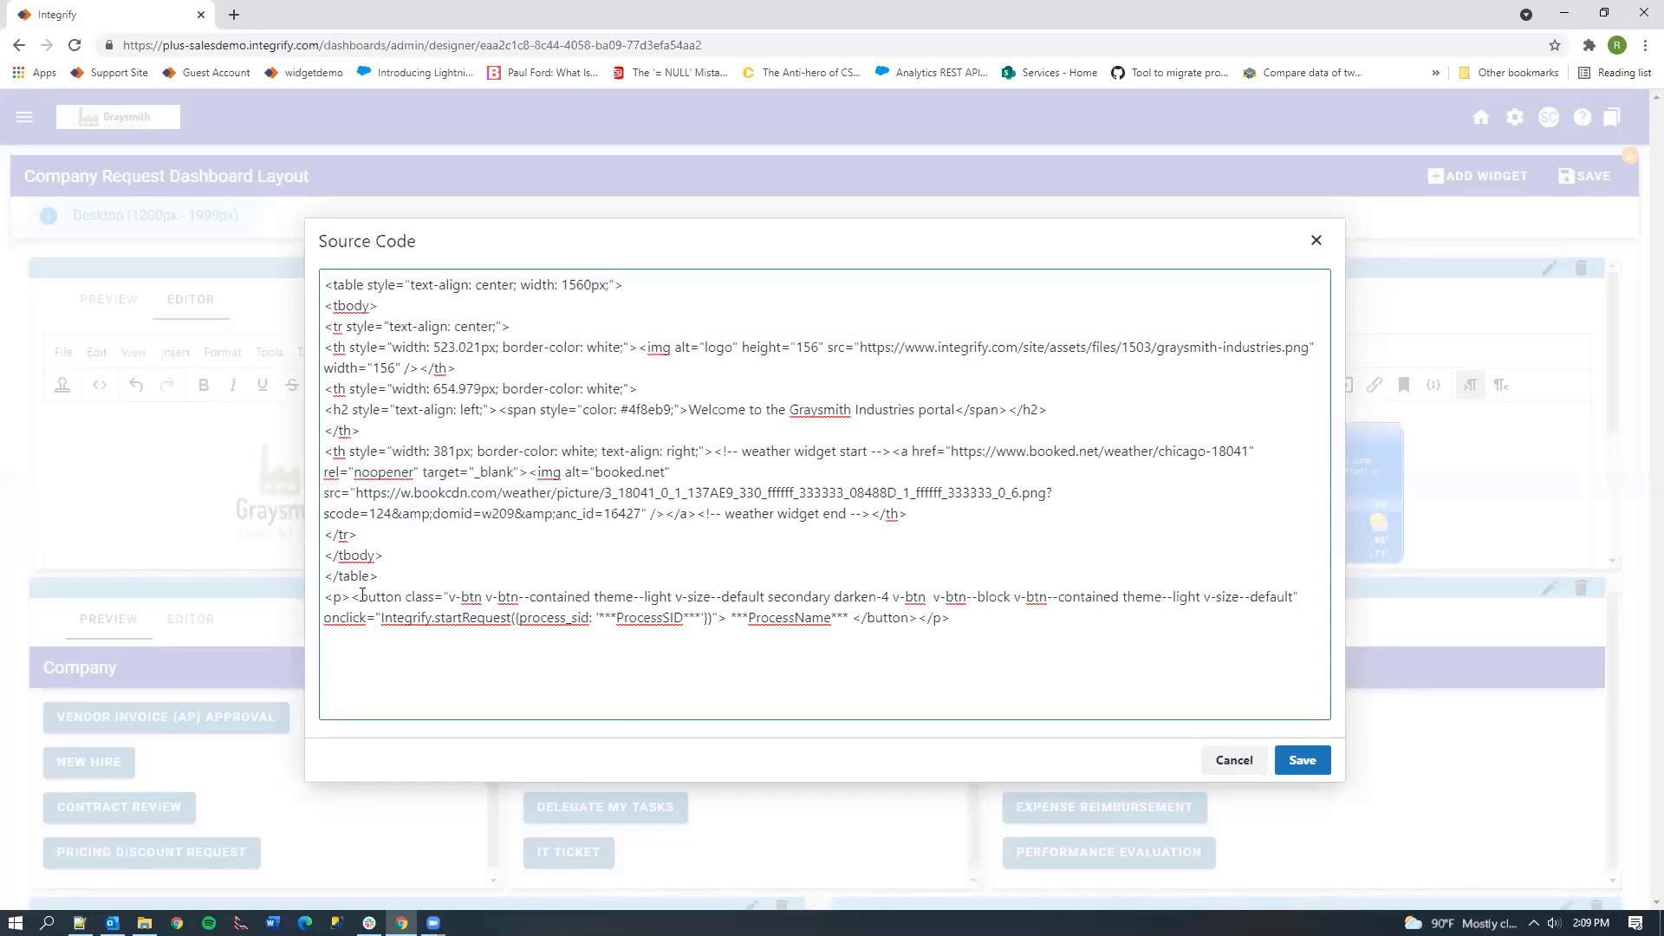
pyautogui.moveTo(325, 597); pyautogui.dragTo(991, 616)
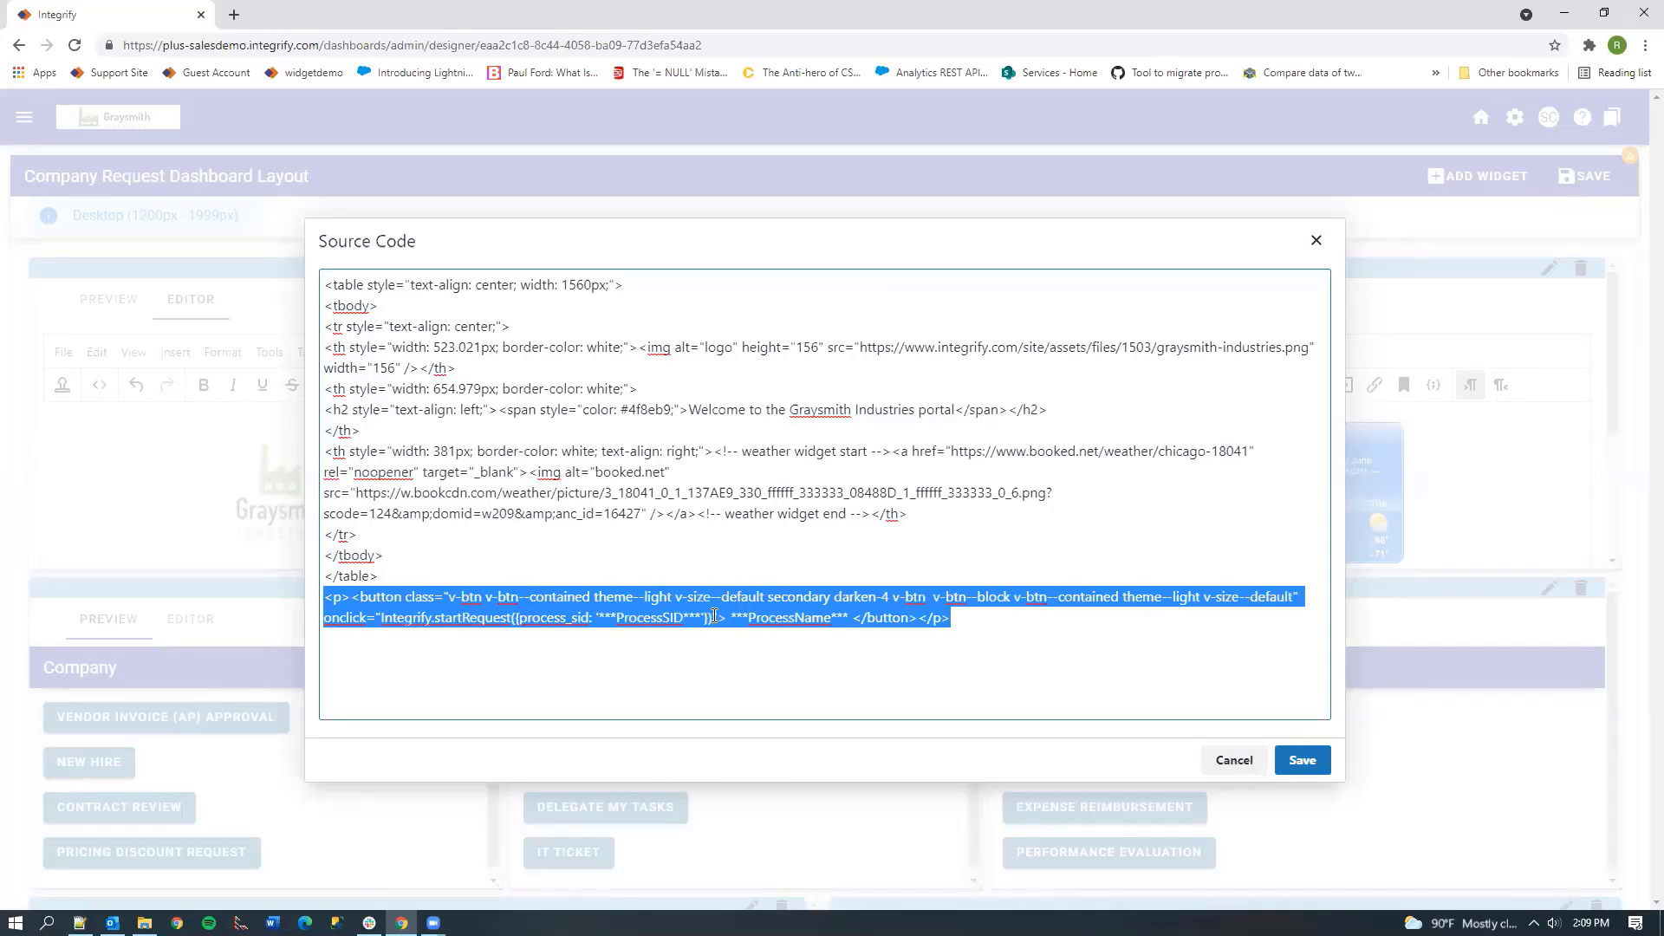
pyautogui.click(847, 619)
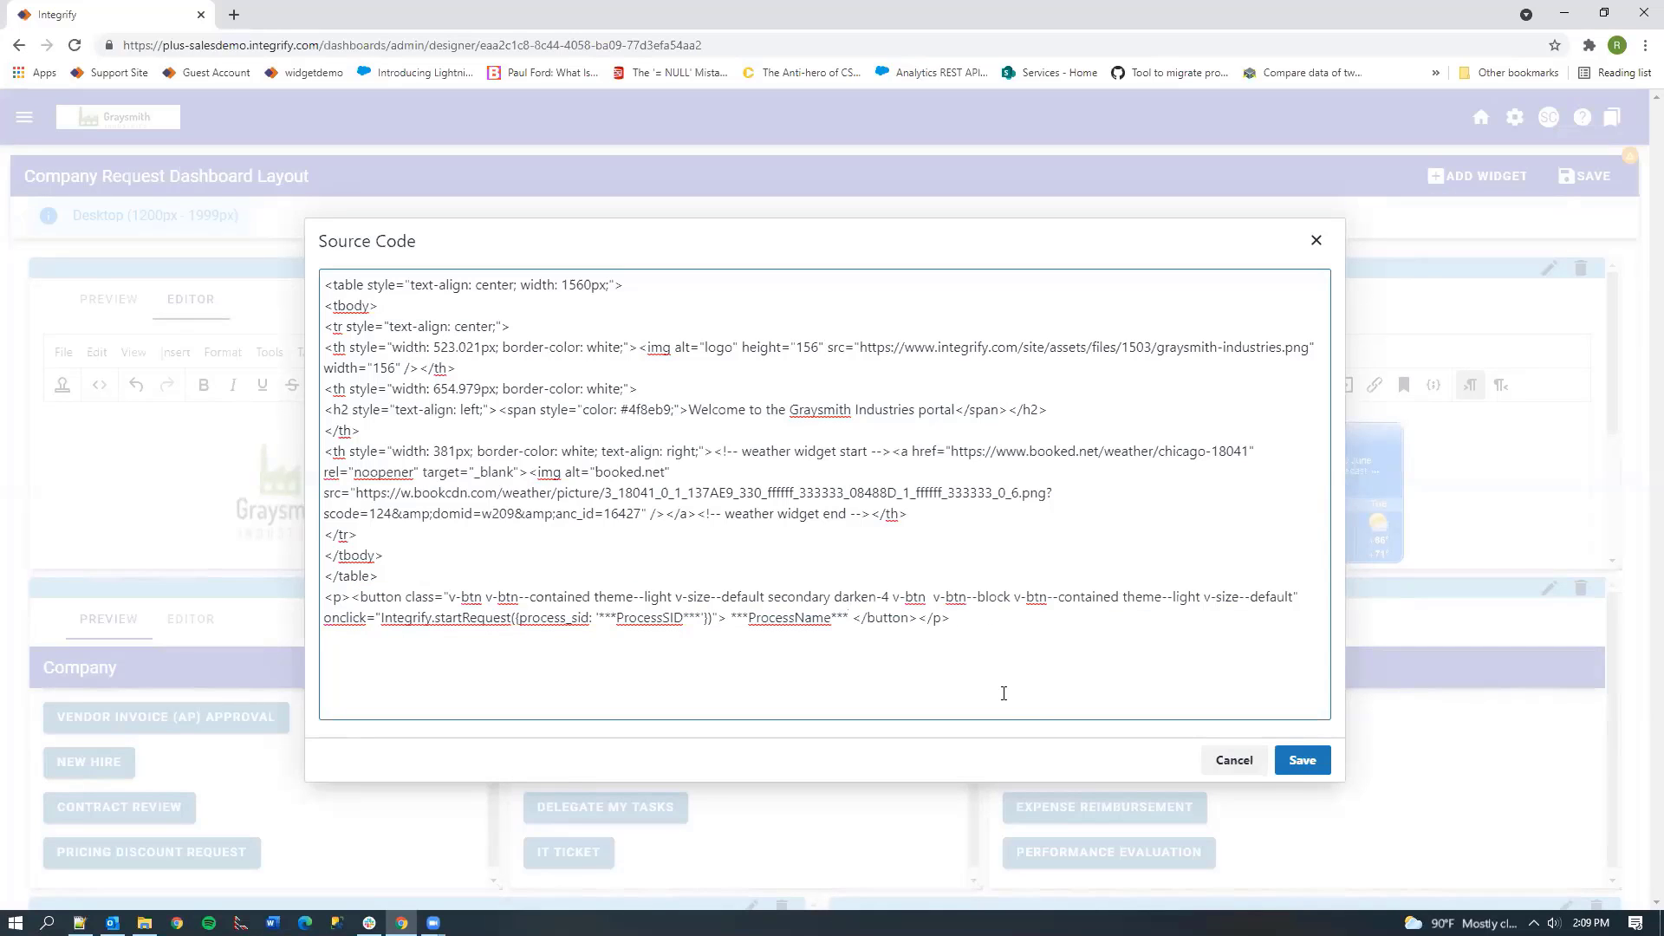
pyautogui.press('BackSpace')
pyautogui.press('BackSpace')
pyautogui.press('BackSpace')
pyautogui.press('BackSpace')
pyautogui.press('BackSpace')
pyautogui.press('BackSpace')
pyautogui.press('BackSpace')
pyautogui.press('BackSpace')
pyautogui.press('BackSpace')
pyautogui.press('BackSpace')
pyautogui.press('BackSpace')
pyautogui.press('BackSpace')
pyautogui.press('BackSpace')
pyautogui.press('BackSpace')
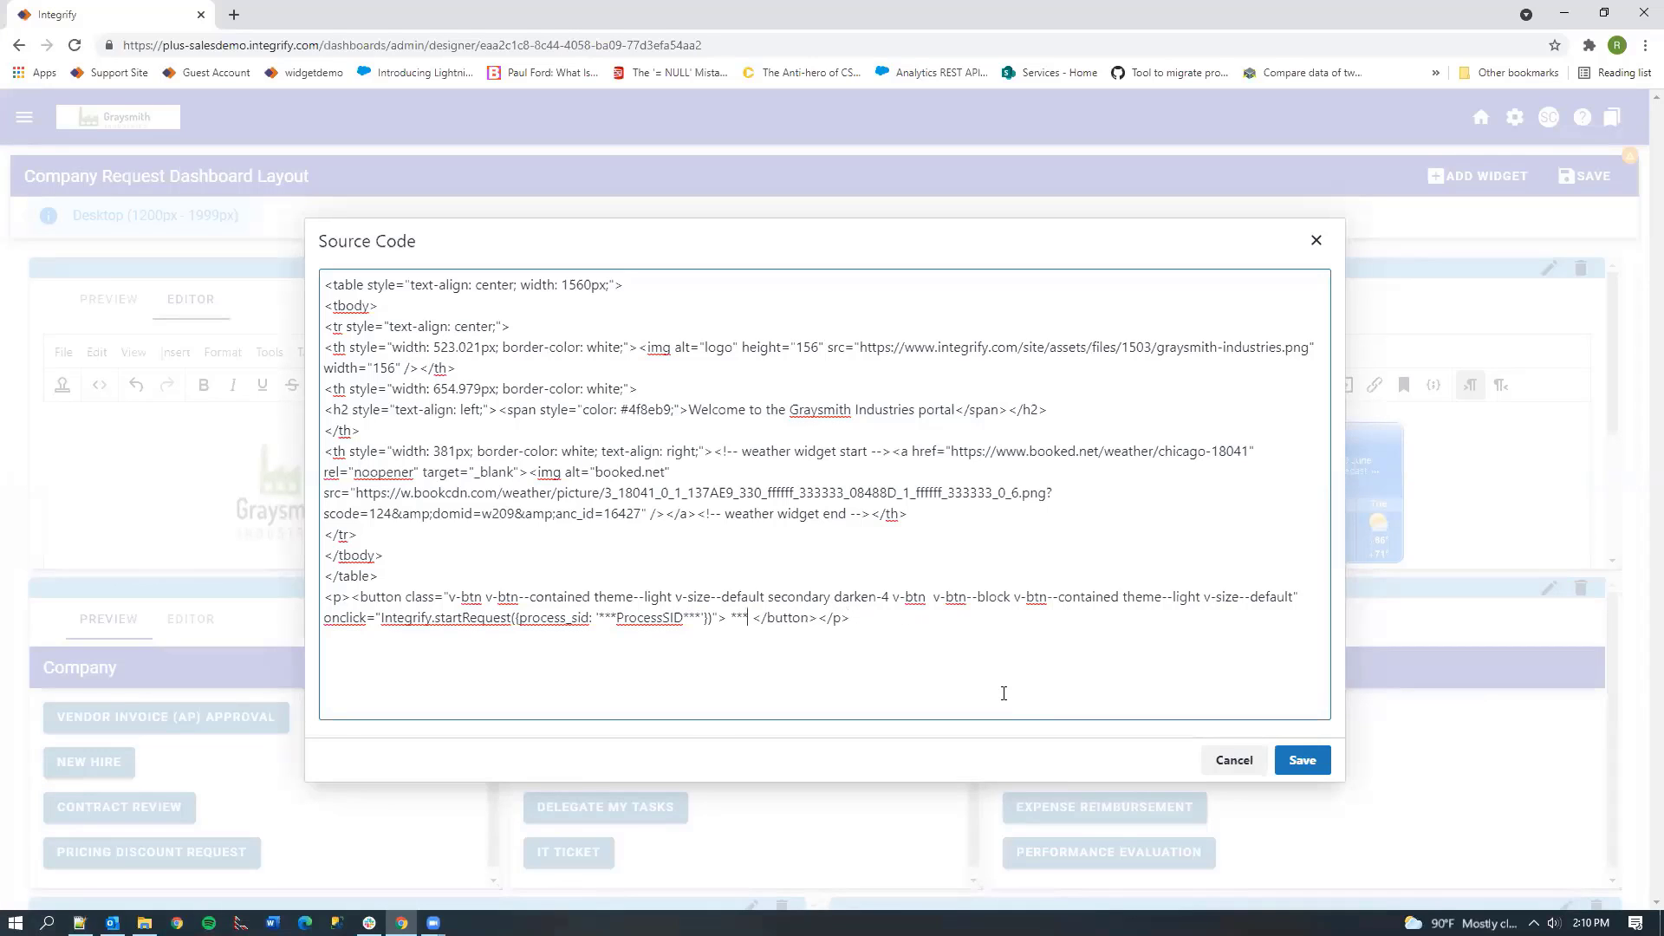
pyautogui.press('BackSpace')
pyautogui.press('BackSpace')
pyautogui.press('BackSpace')
pyautogui.write('New Button for New')
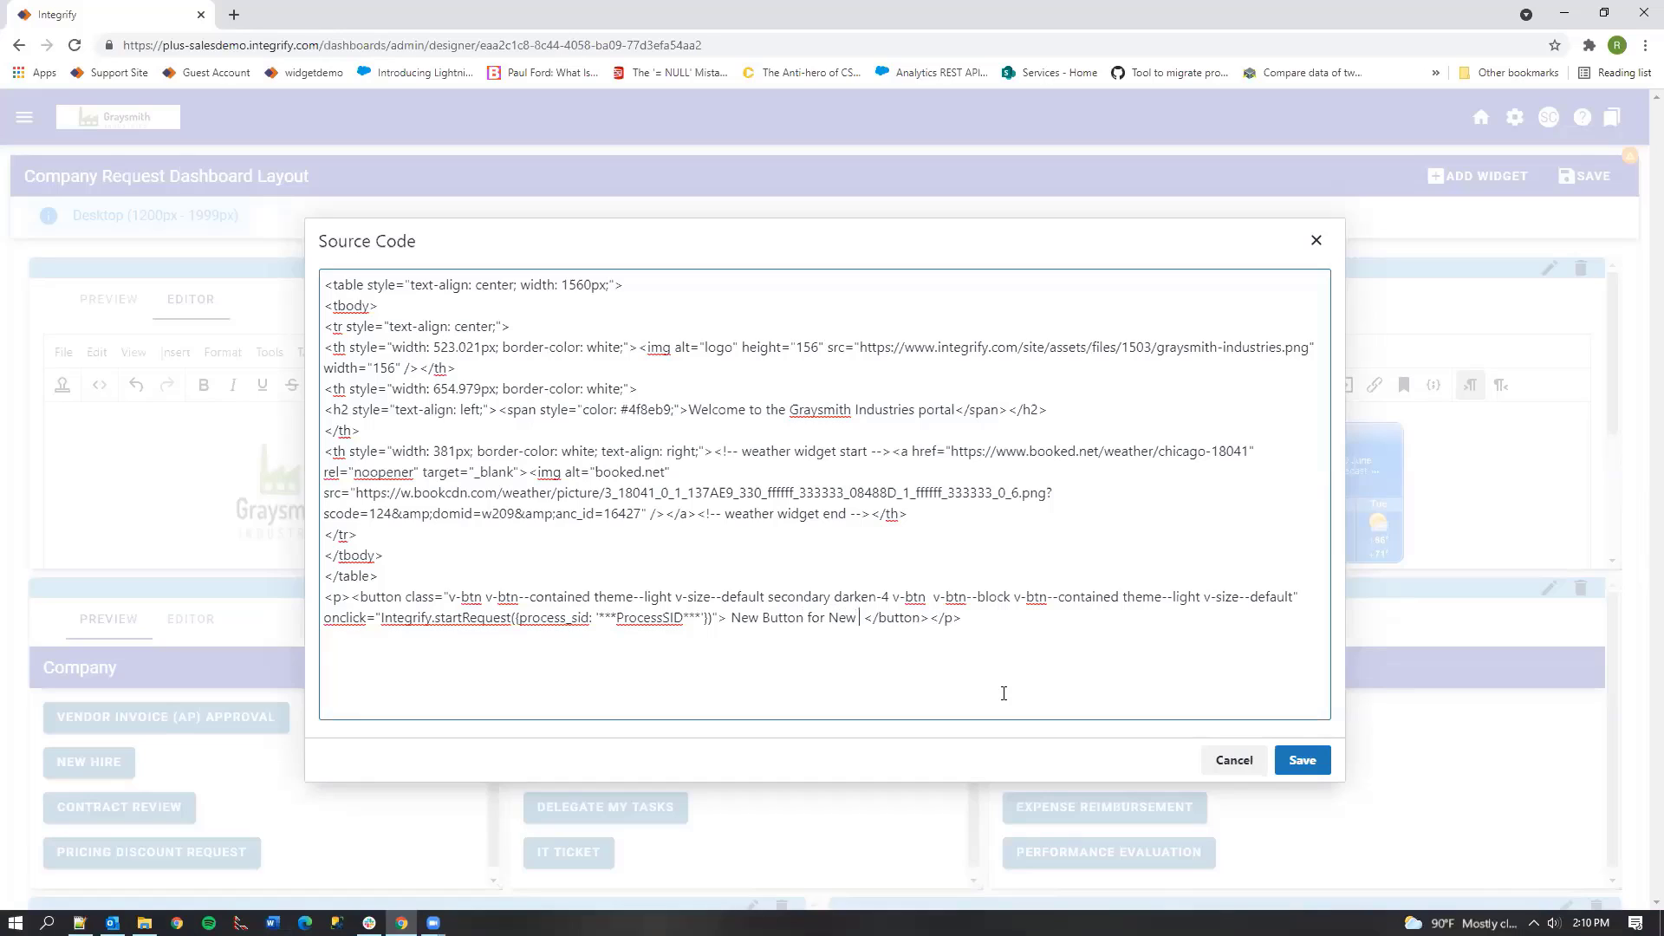
pyautogui.write(' Proceess')
# Step: Check the ProcessSID placeholder in the button code, apply the source code changes, and save the dashboard layout
pyautogui.doubleClick(663, 617)
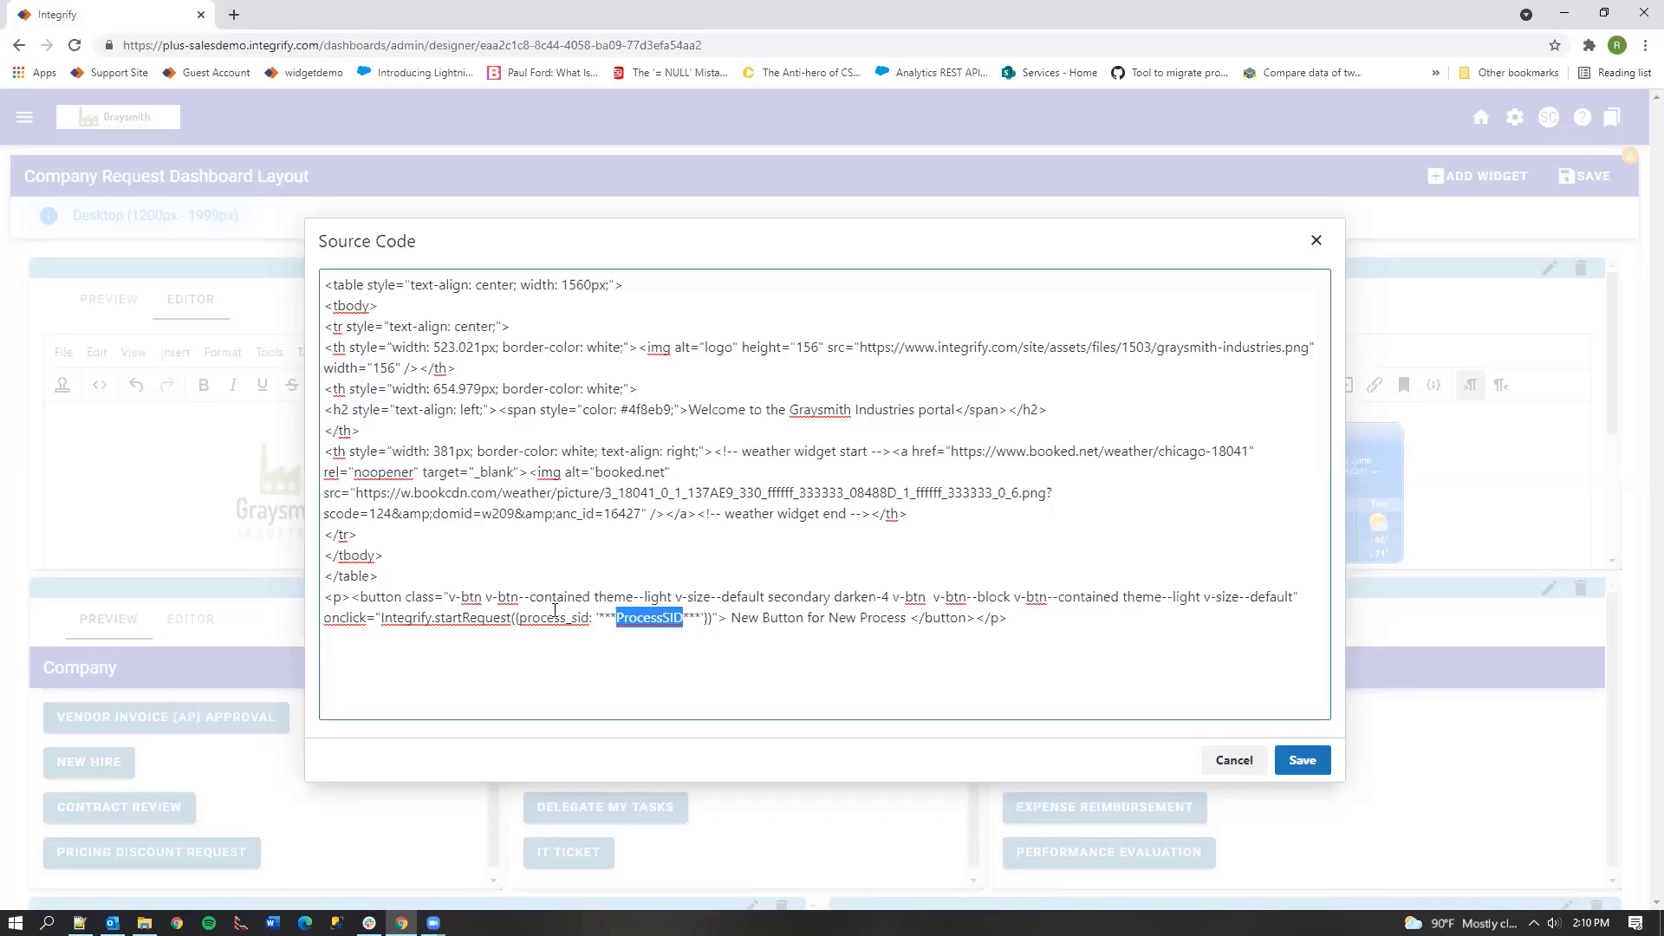
pyautogui.click(598, 613)
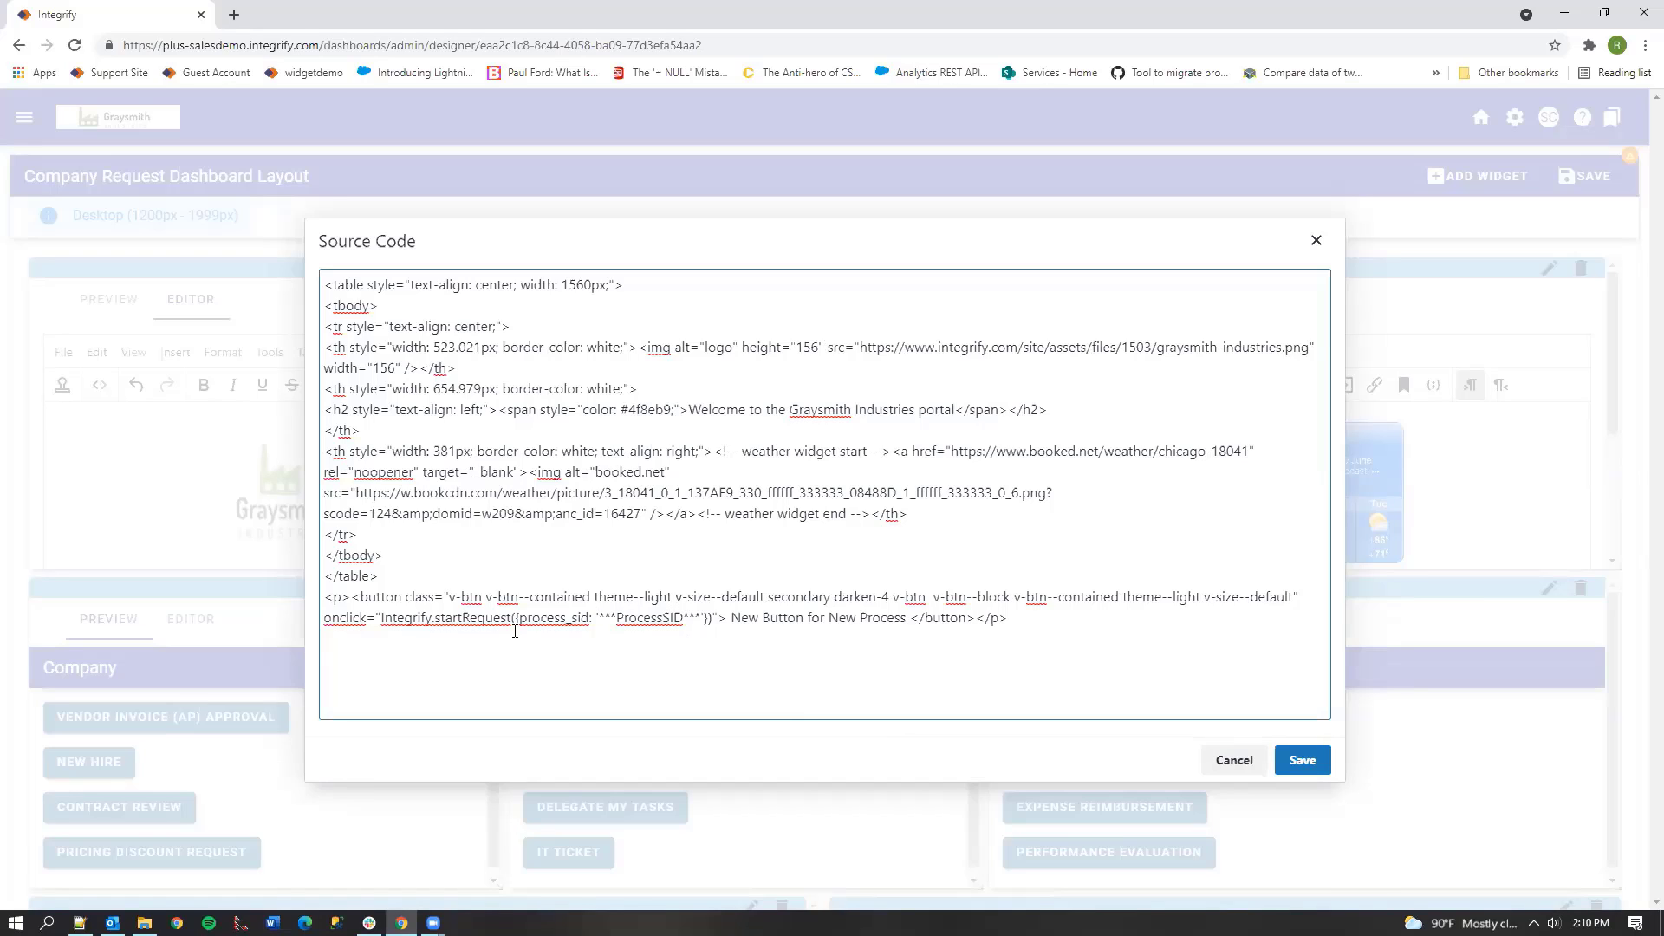
pyautogui.write("'")
pyautogui.click(1299, 760)
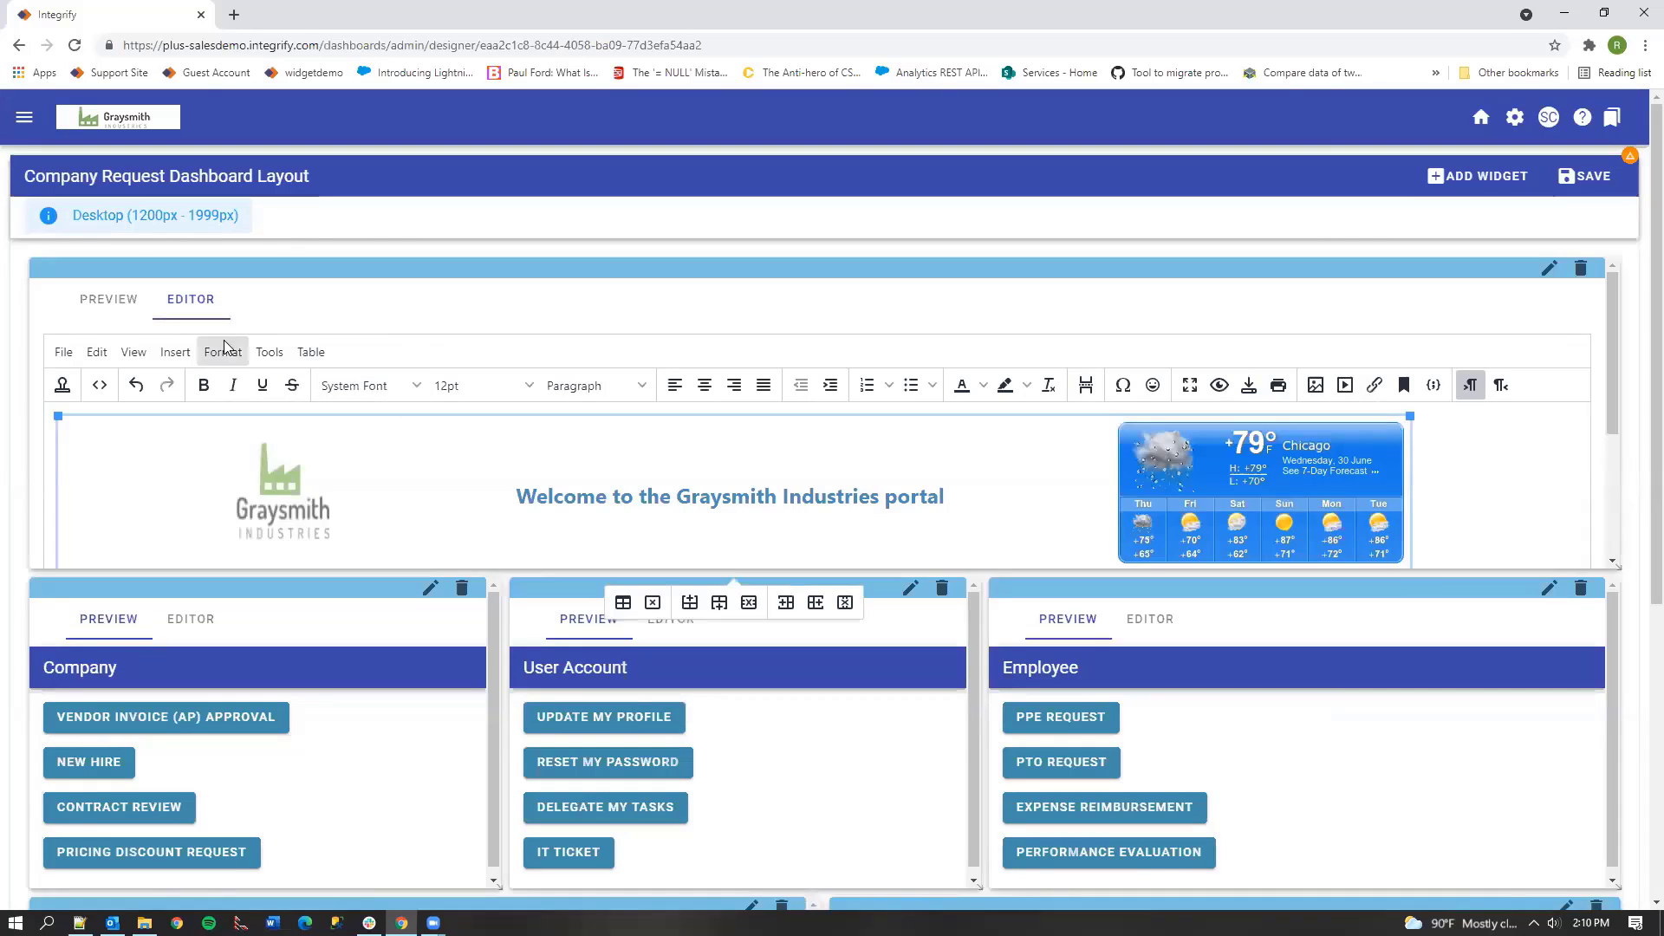
pyautogui.scroll(-3, 234, 343)
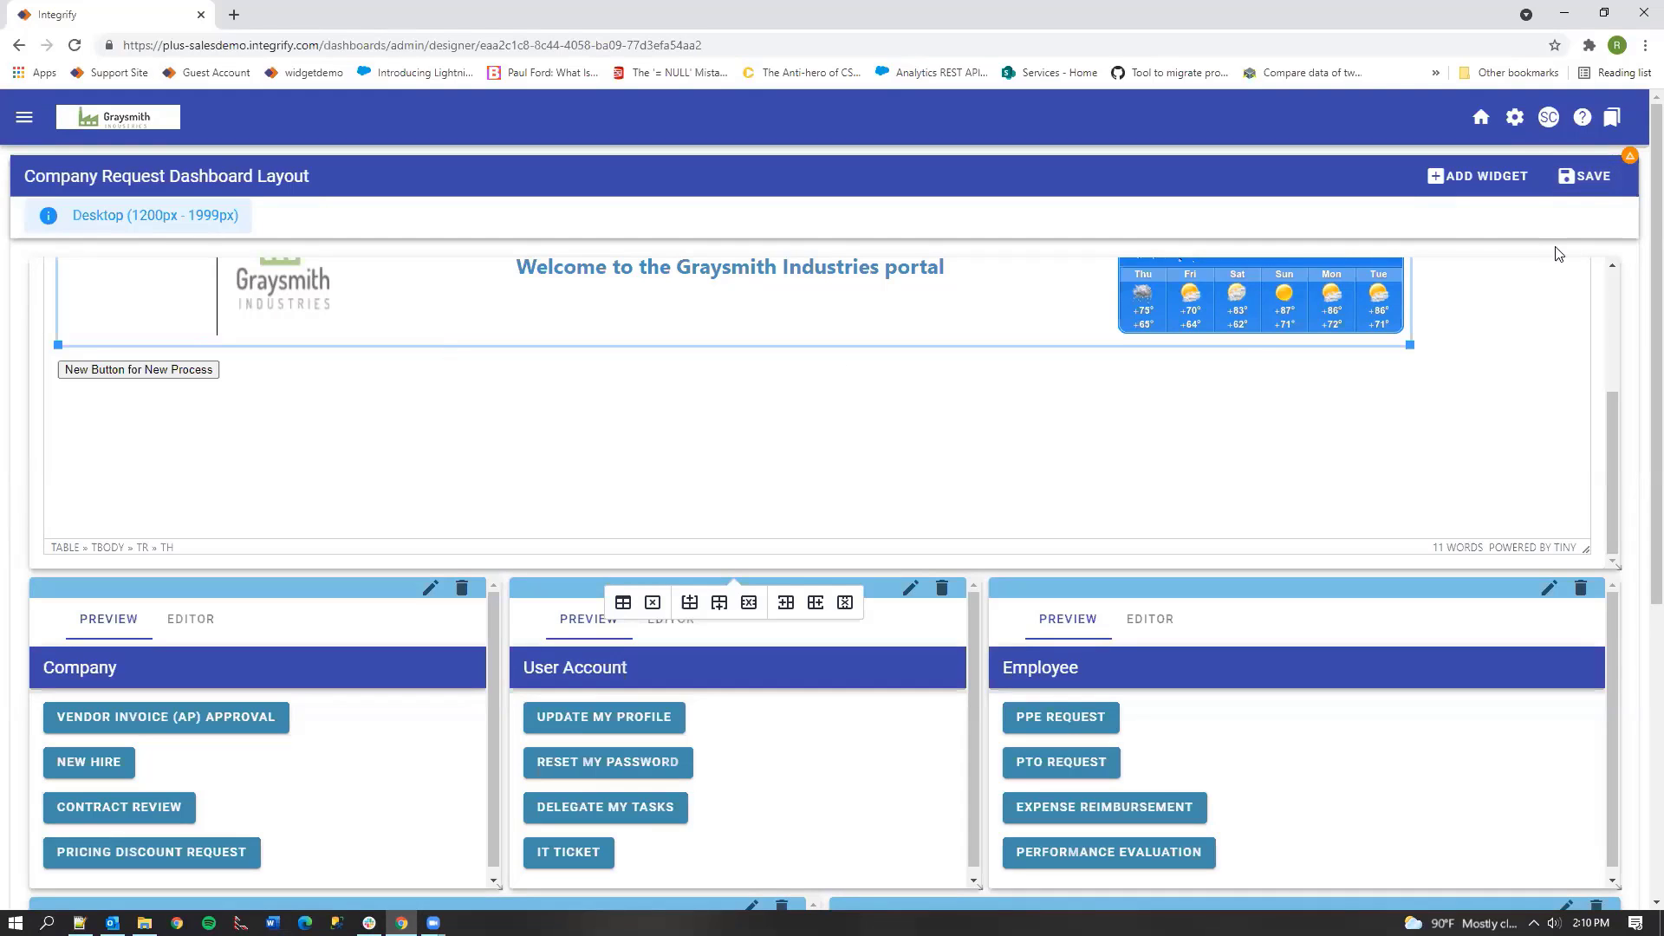
pyautogui.click(1584, 176)
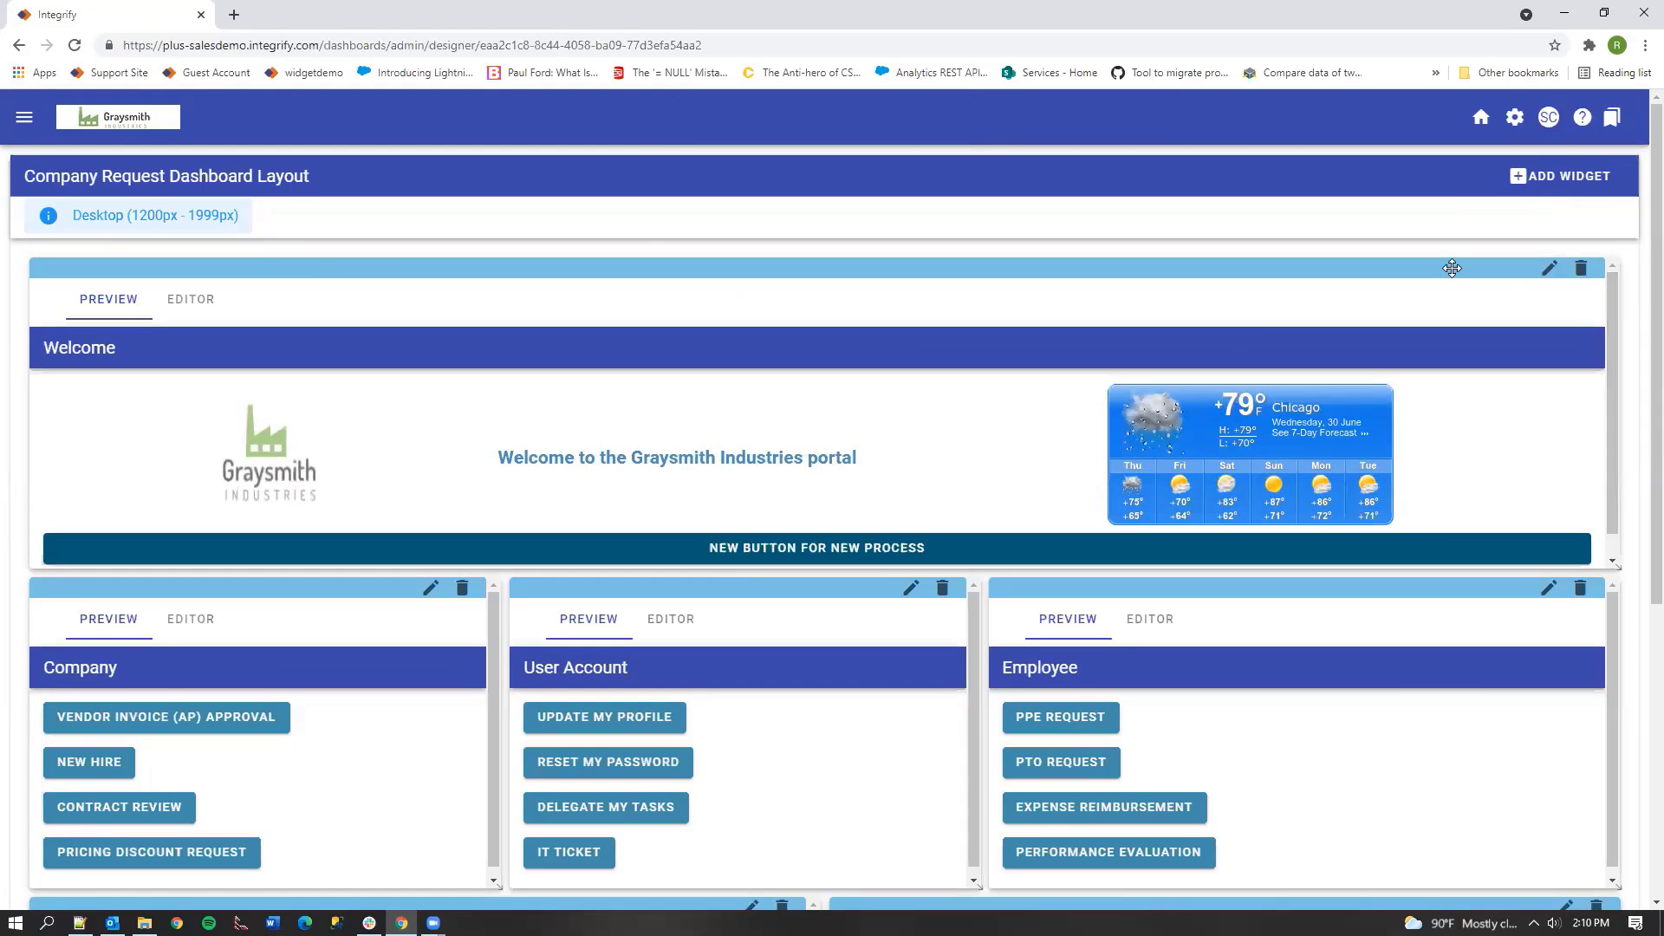
# Step: Start adding a widget to the dashboard and review the widget types and device layouts on offer
pyautogui.scroll(-1, 1451, 268)
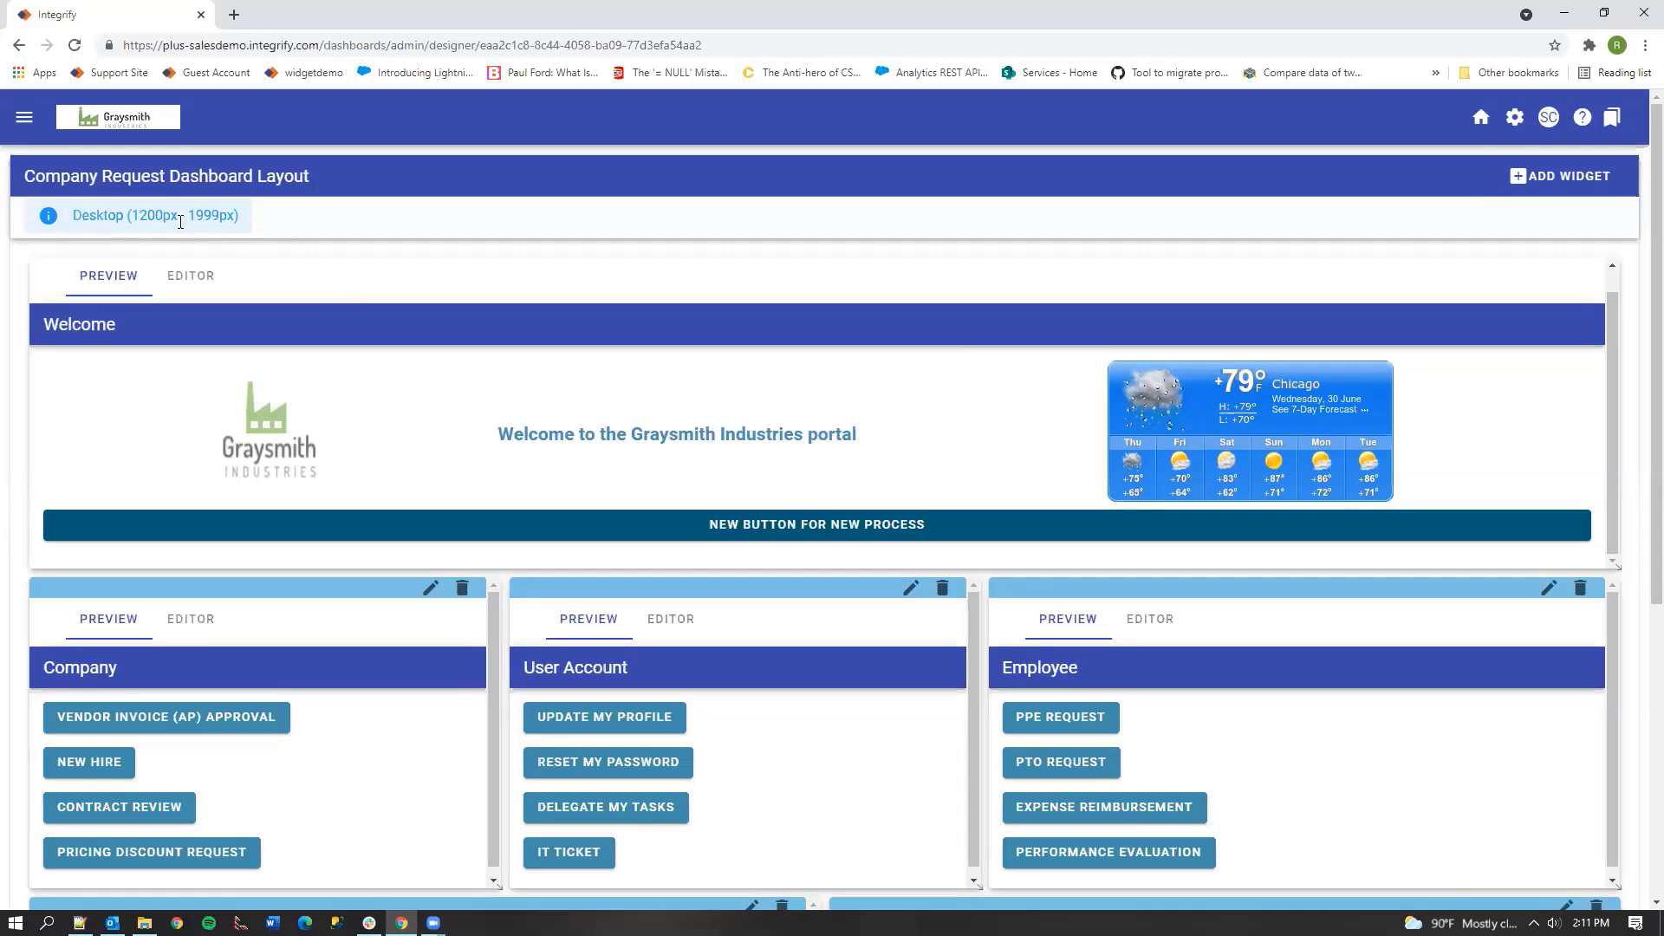
pyautogui.click(1560, 176)
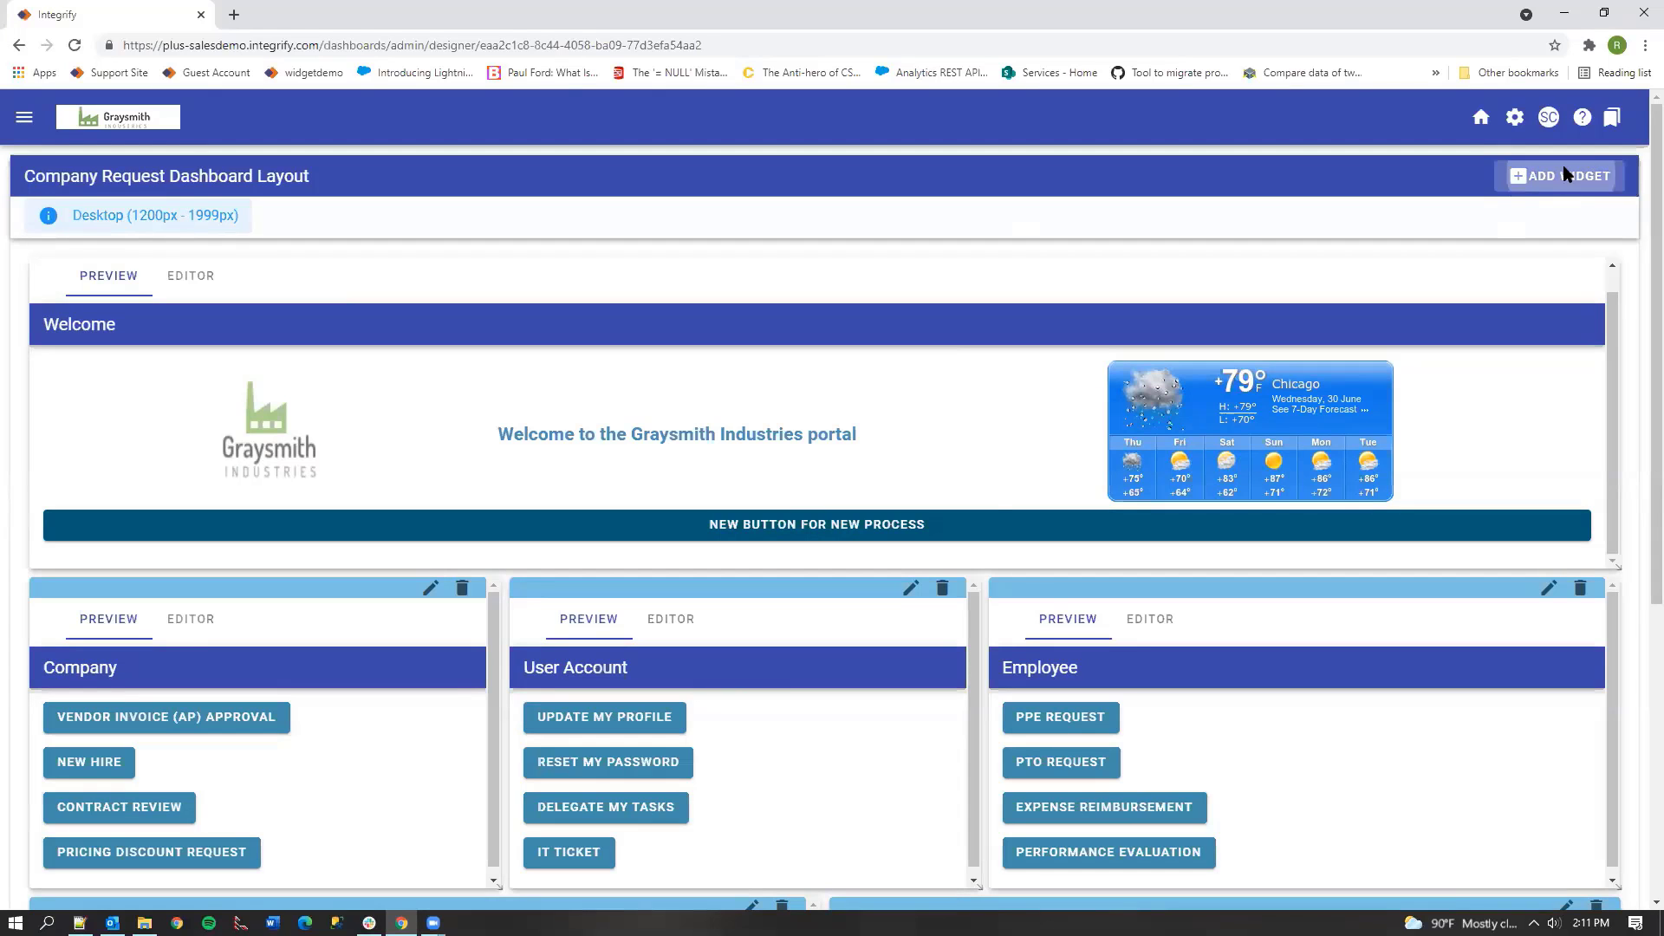
pyautogui.click(768, 450)
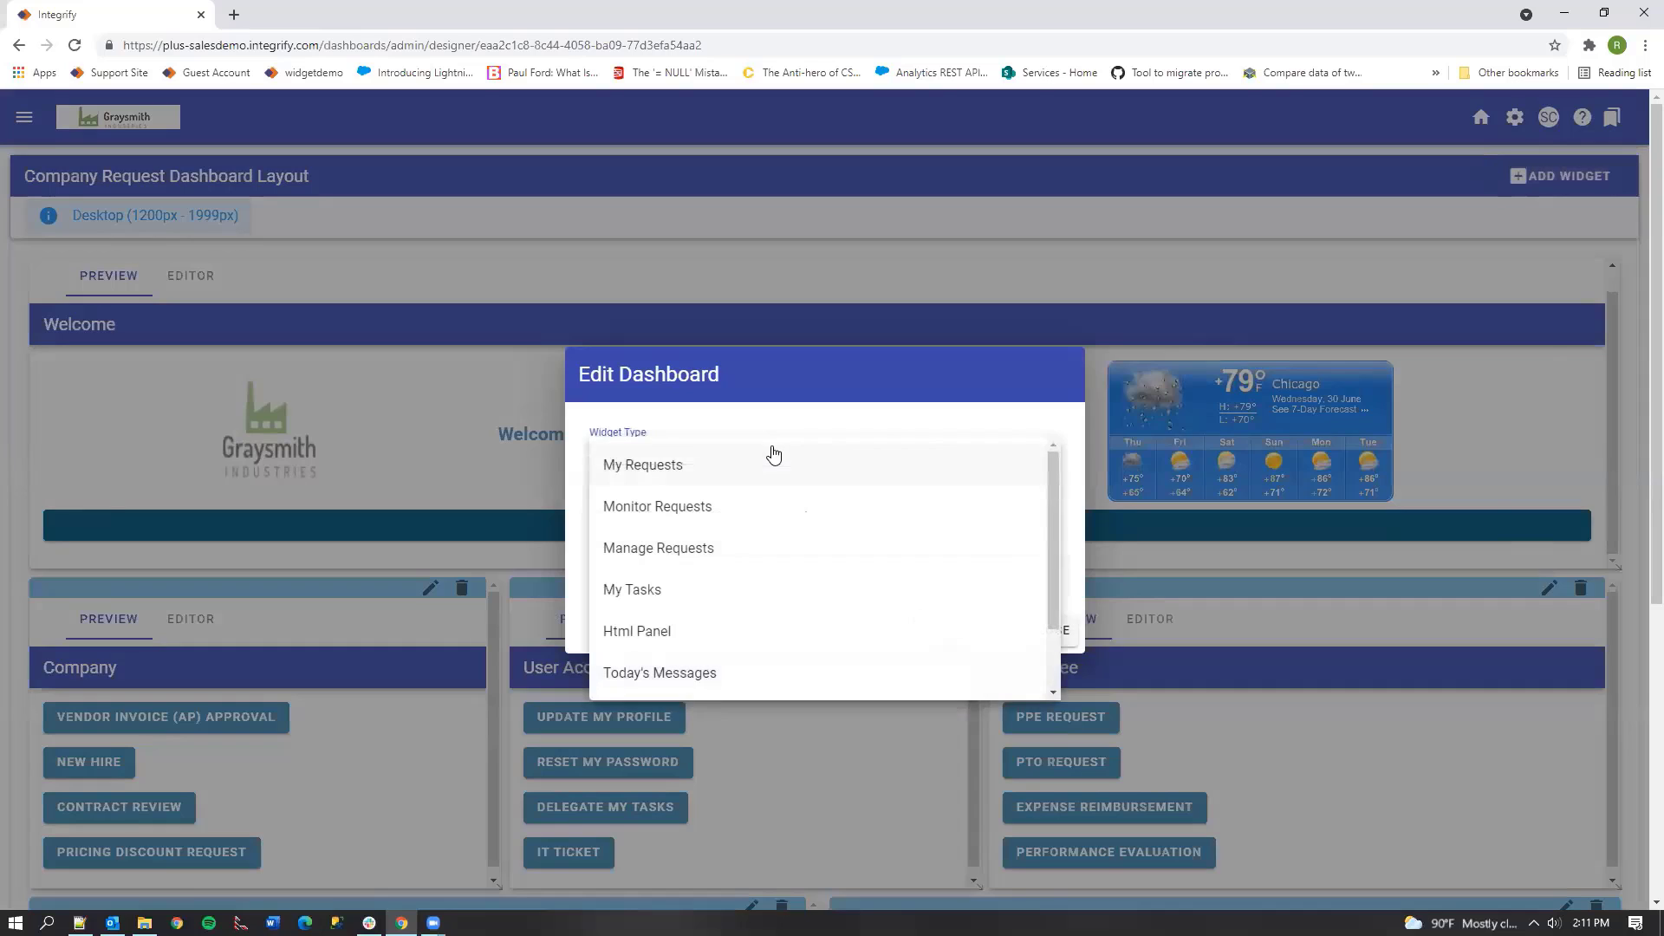
pyautogui.click(710, 420)
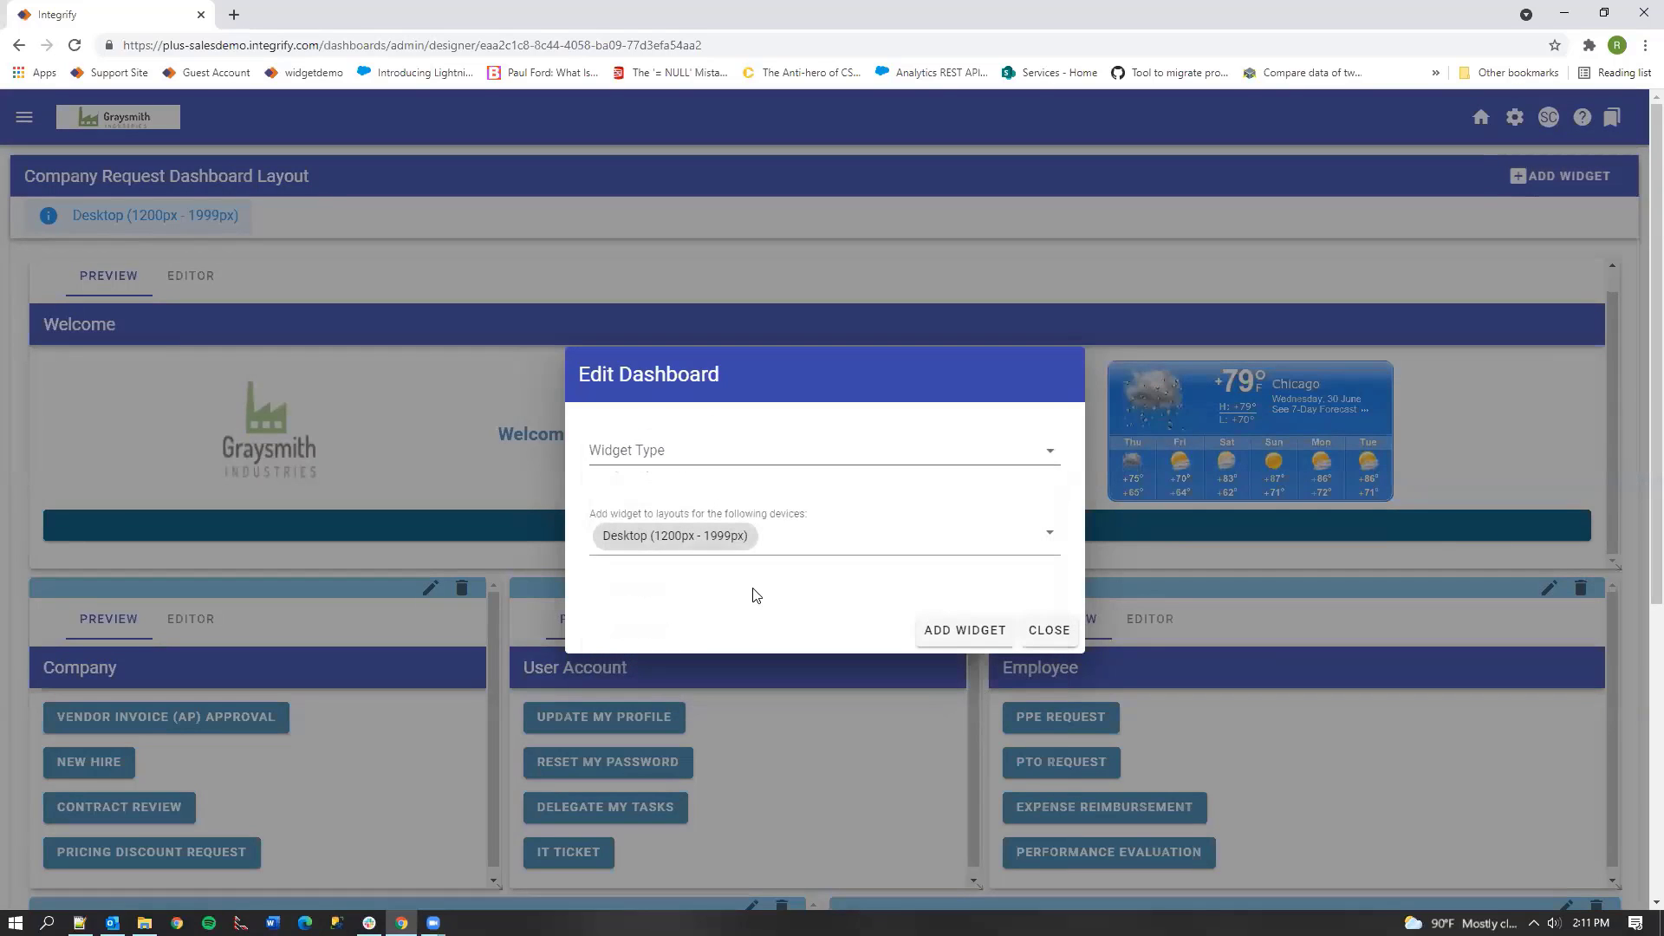
pyautogui.click(764, 535)
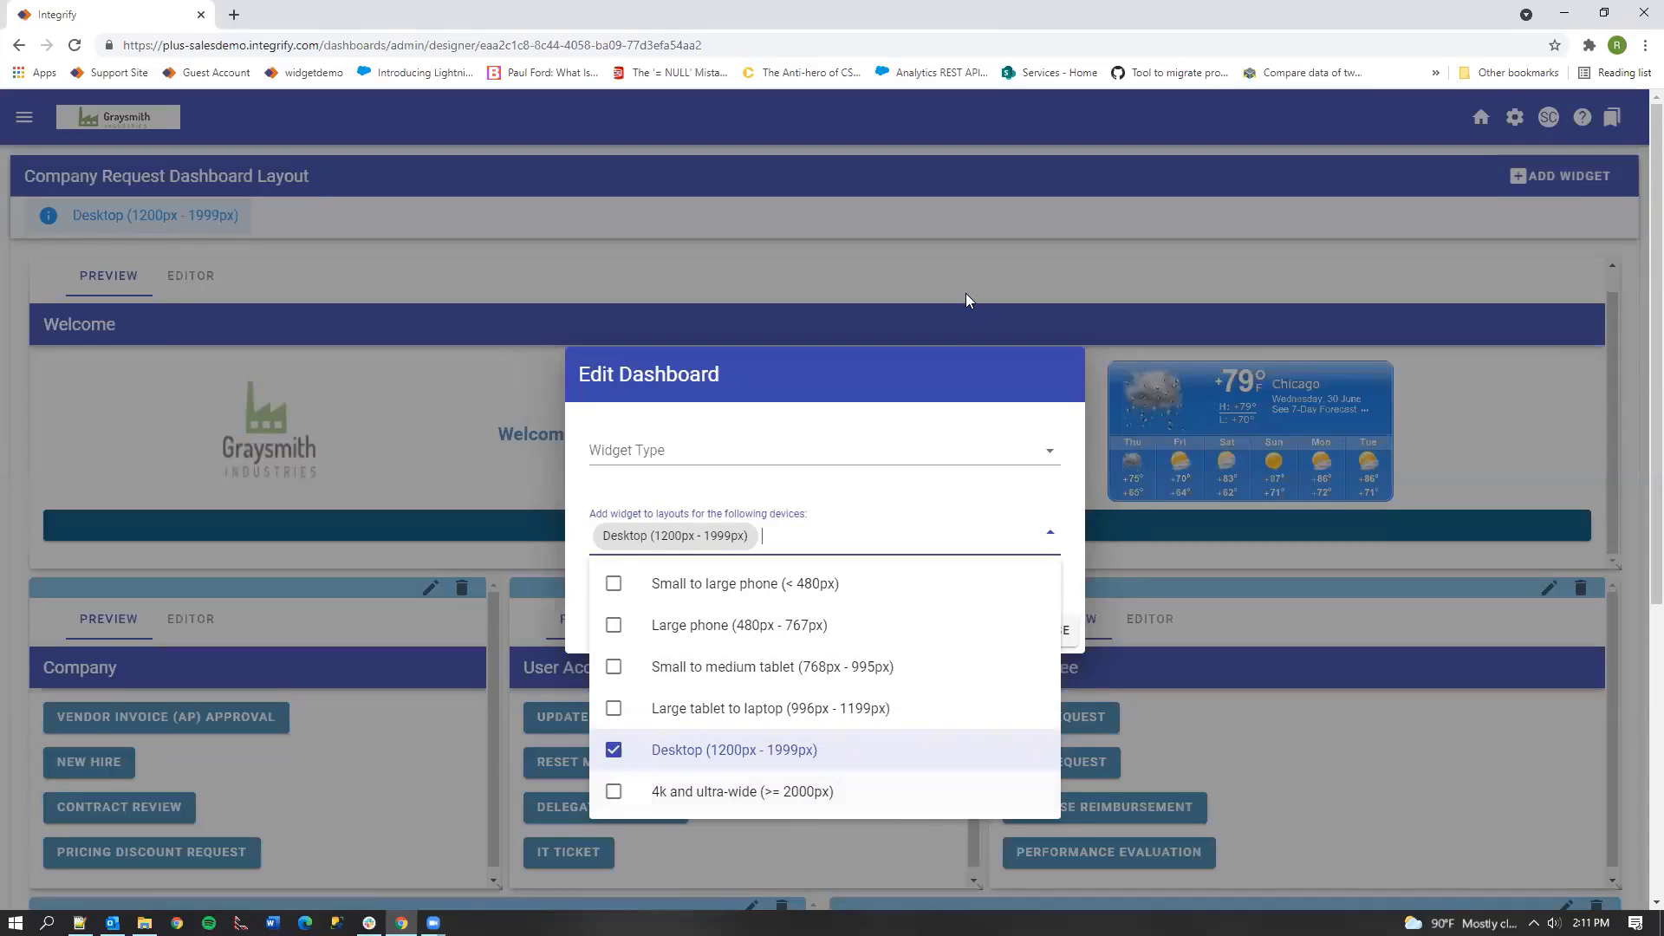
pyautogui.click(994, 371)
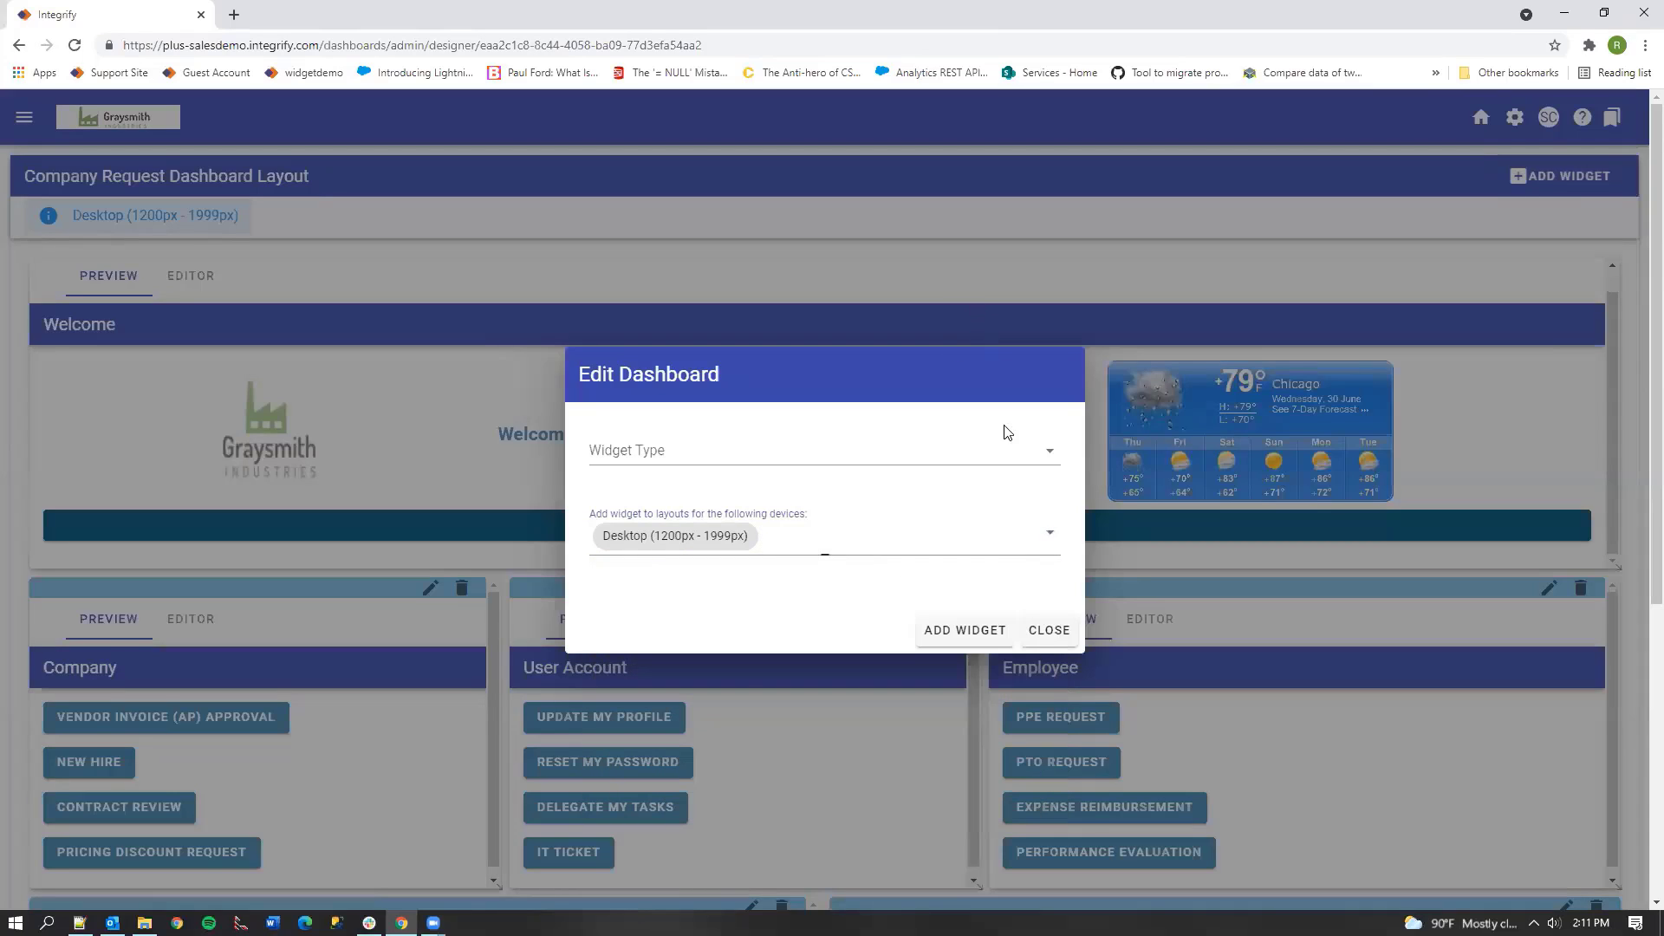
# Step: Dismiss the add-widget dialog without adding a widget, and review the administration options and the bookmarked and recently visited pages
pyautogui.click(1039, 632)
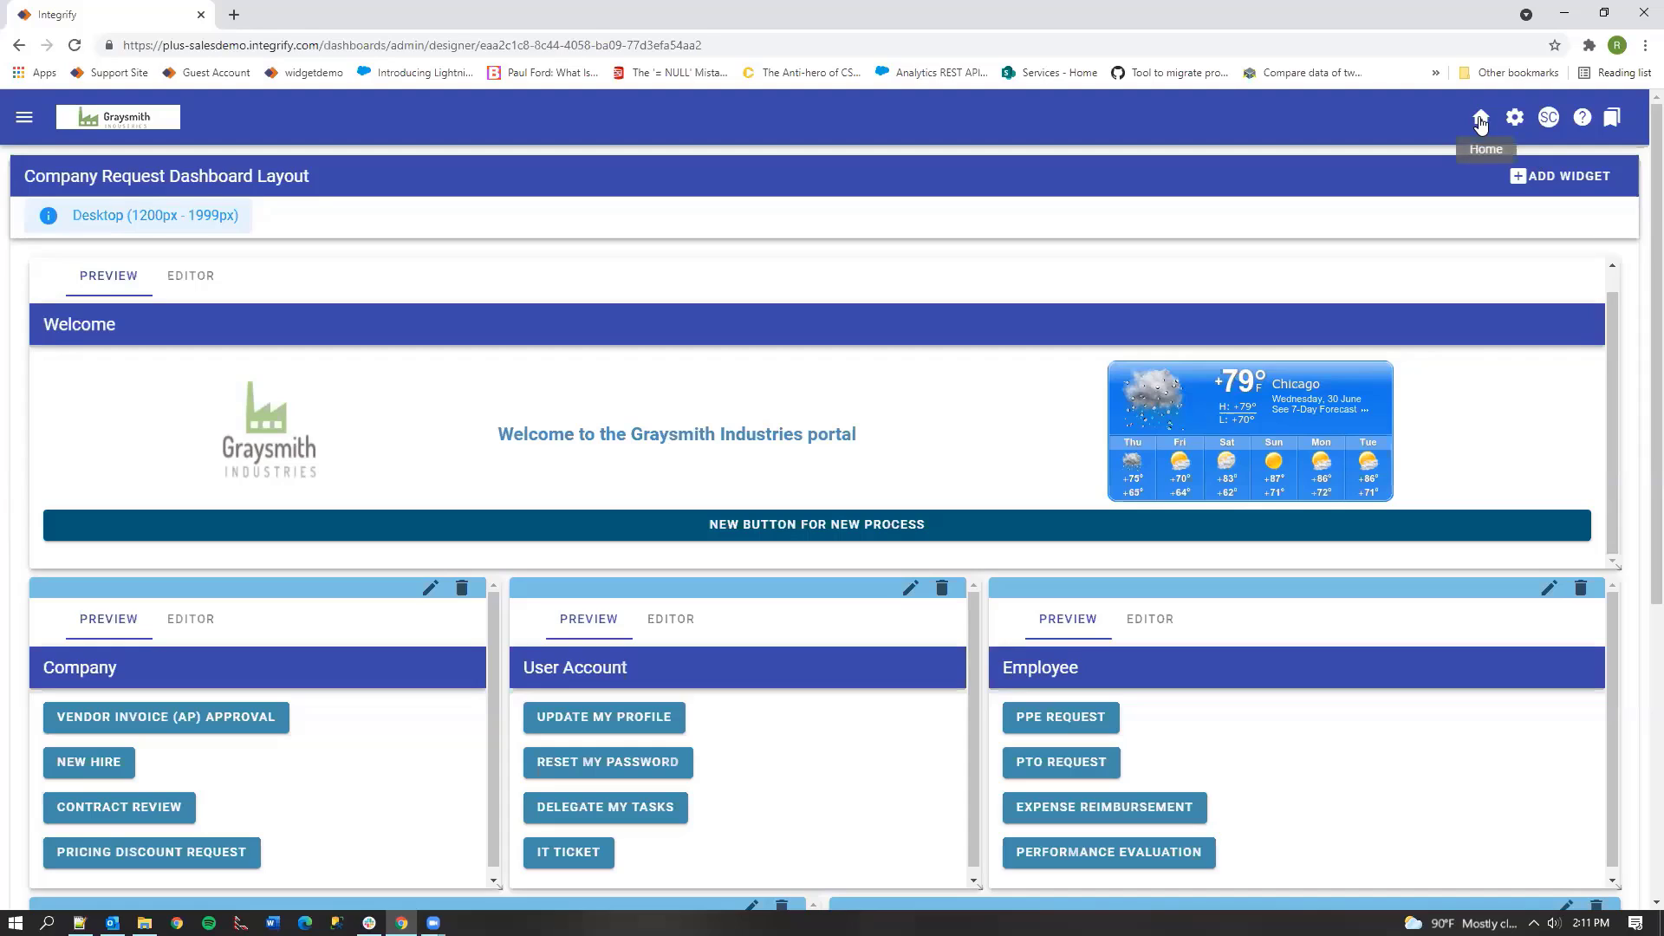
pyautogui.click(1514, 119)
pyautogui.click(1510, 139)
pyautogui.click(1515, 128)
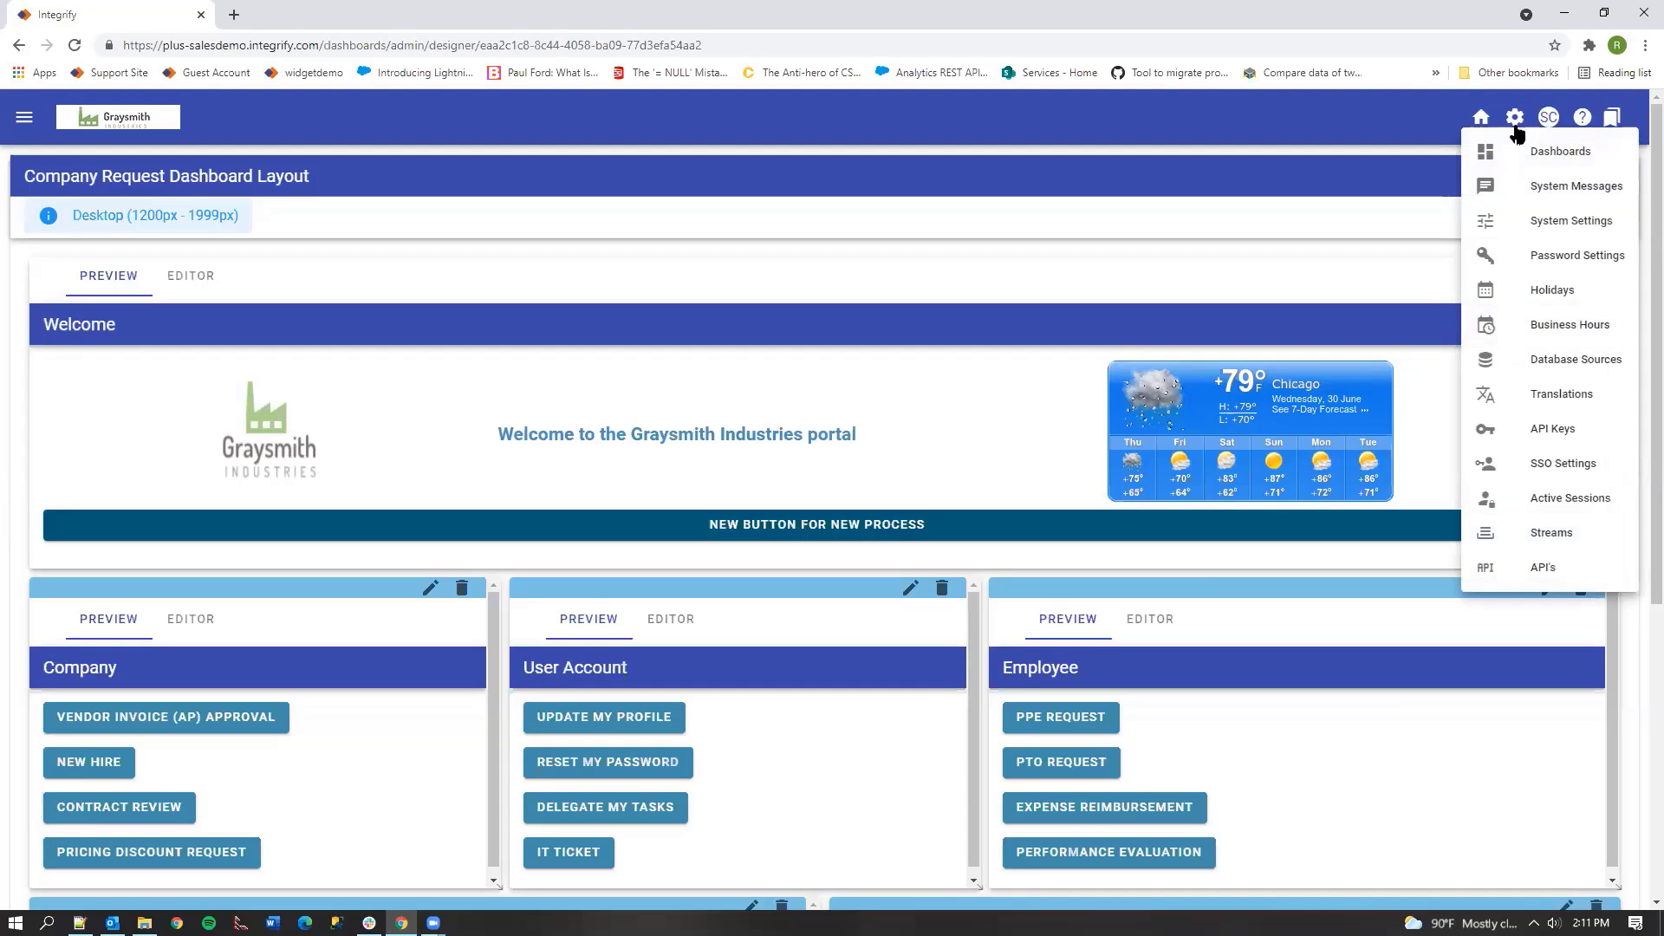
pyautogui.click(1515, 128)
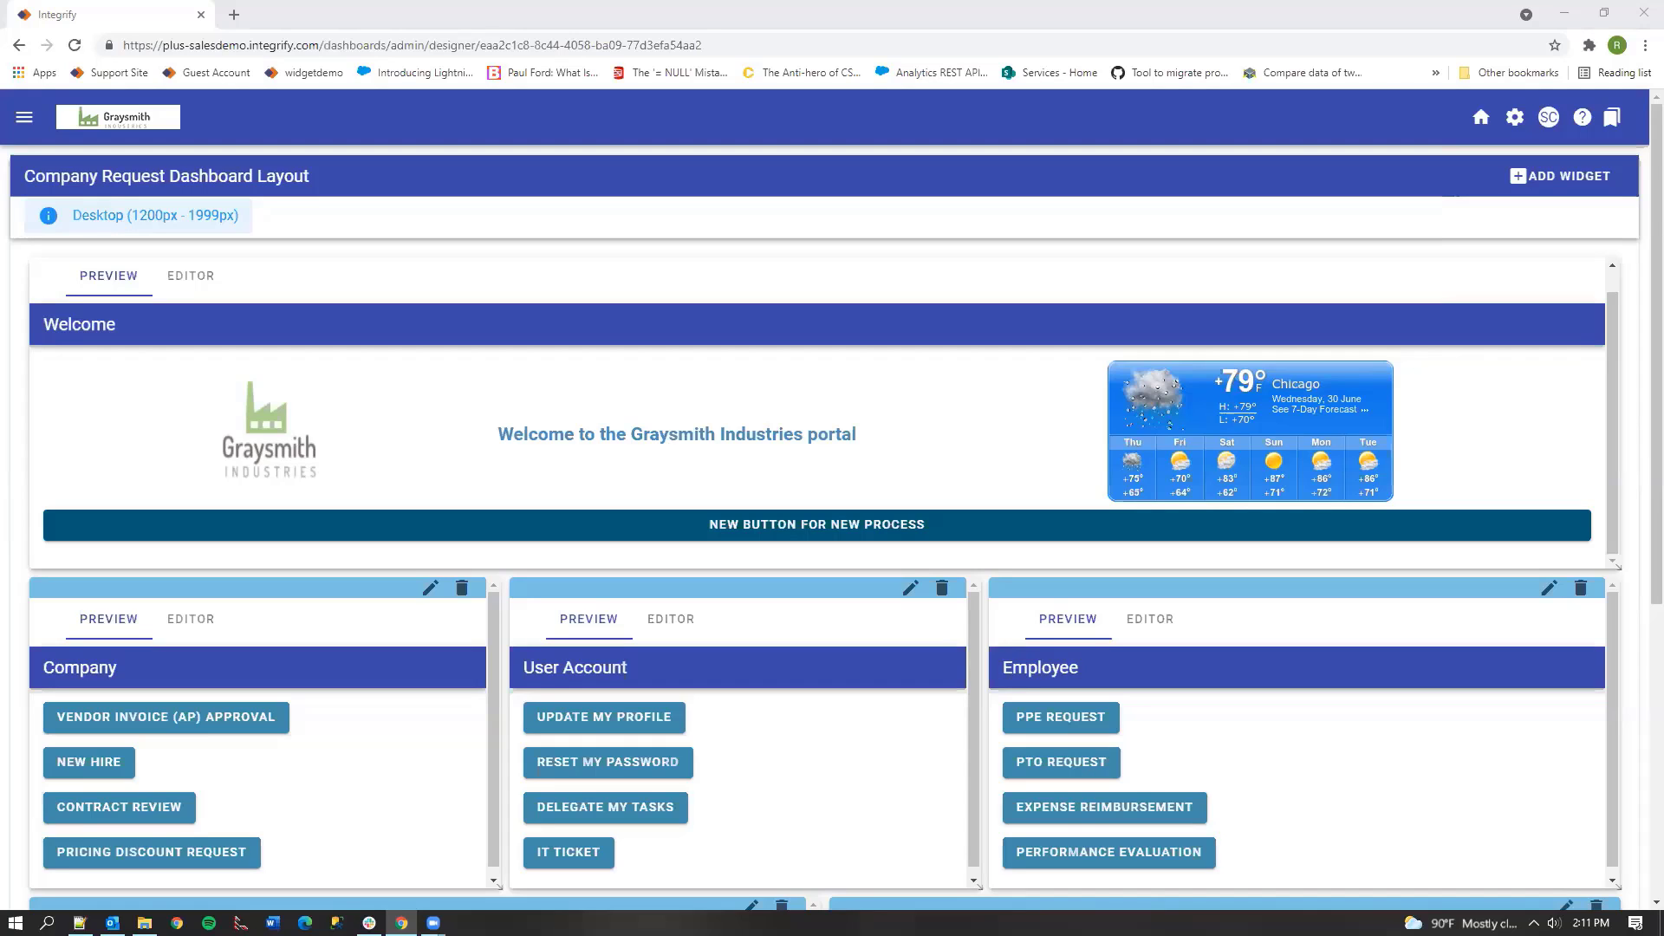
pyautogui.click(1612, 116)
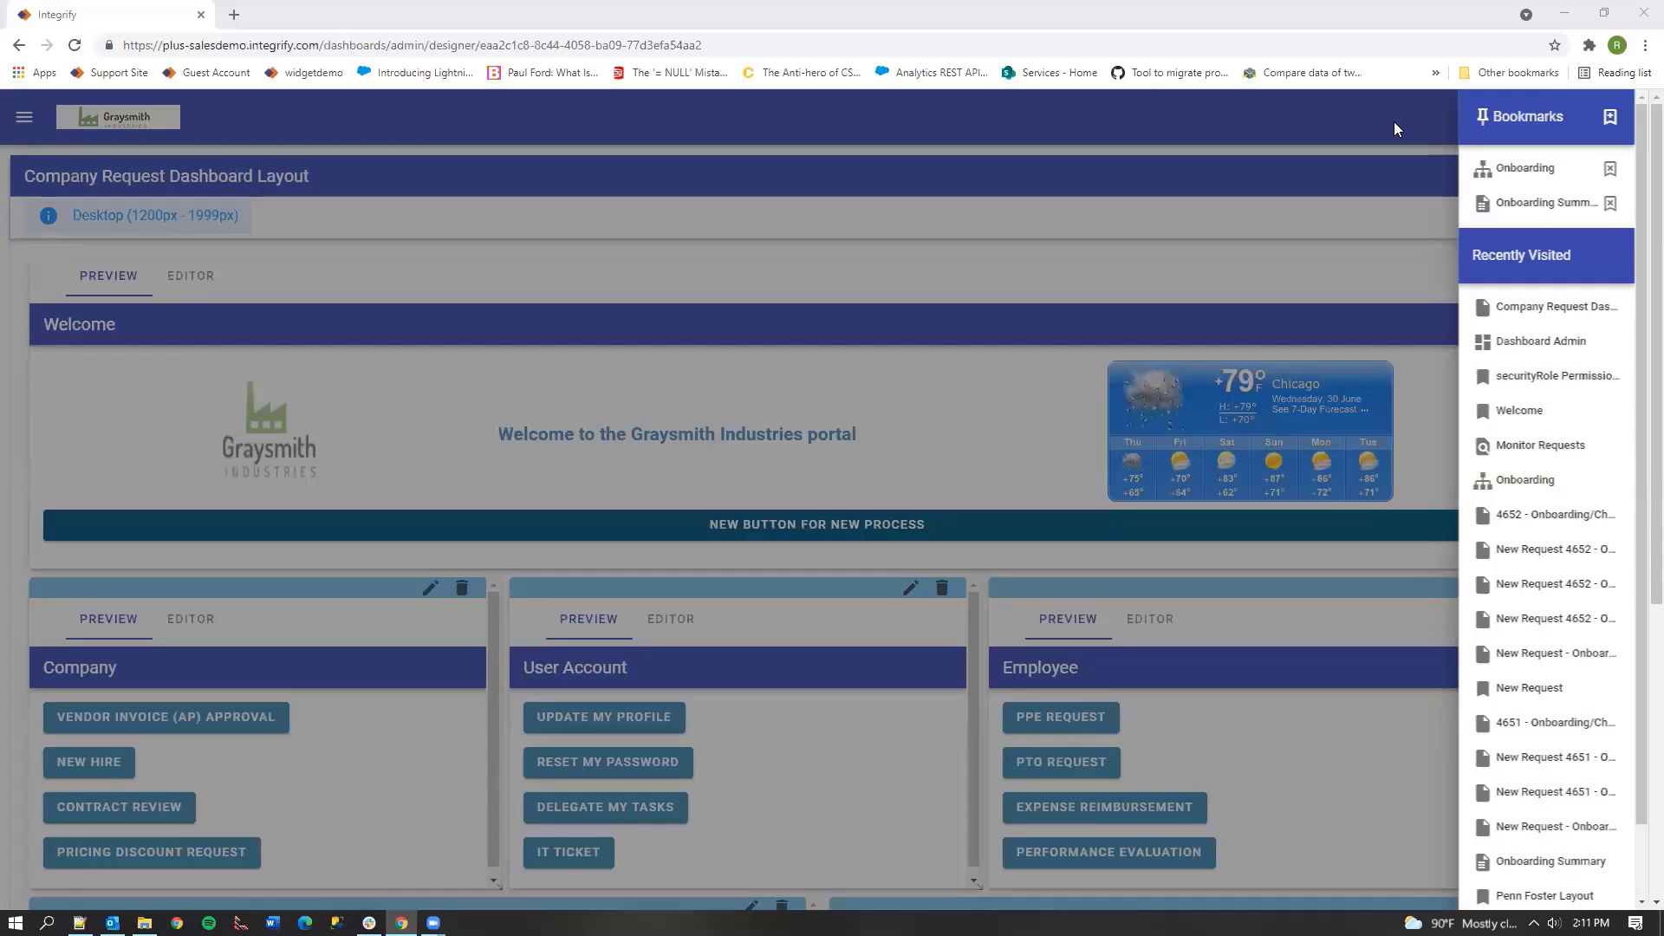
pyautogui.click(1393, 128)
# Step: Review the available system administration options and open the API Keys administration page
pyautogui.click(1514, 119)
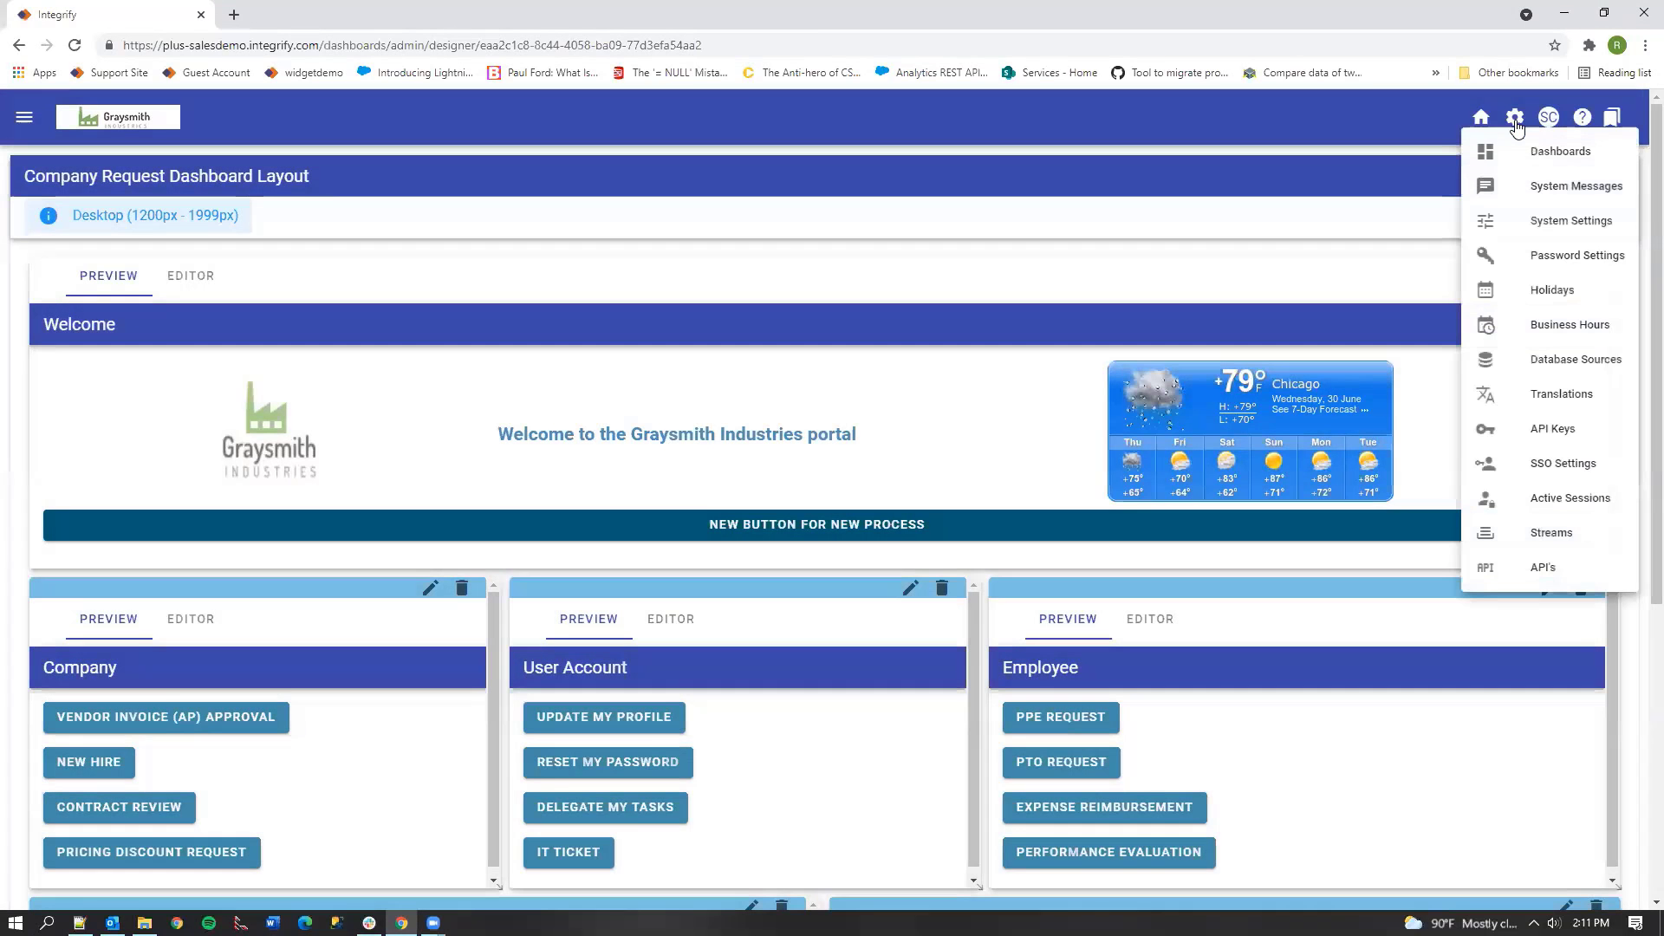
pyautogui.click(1485, 142)
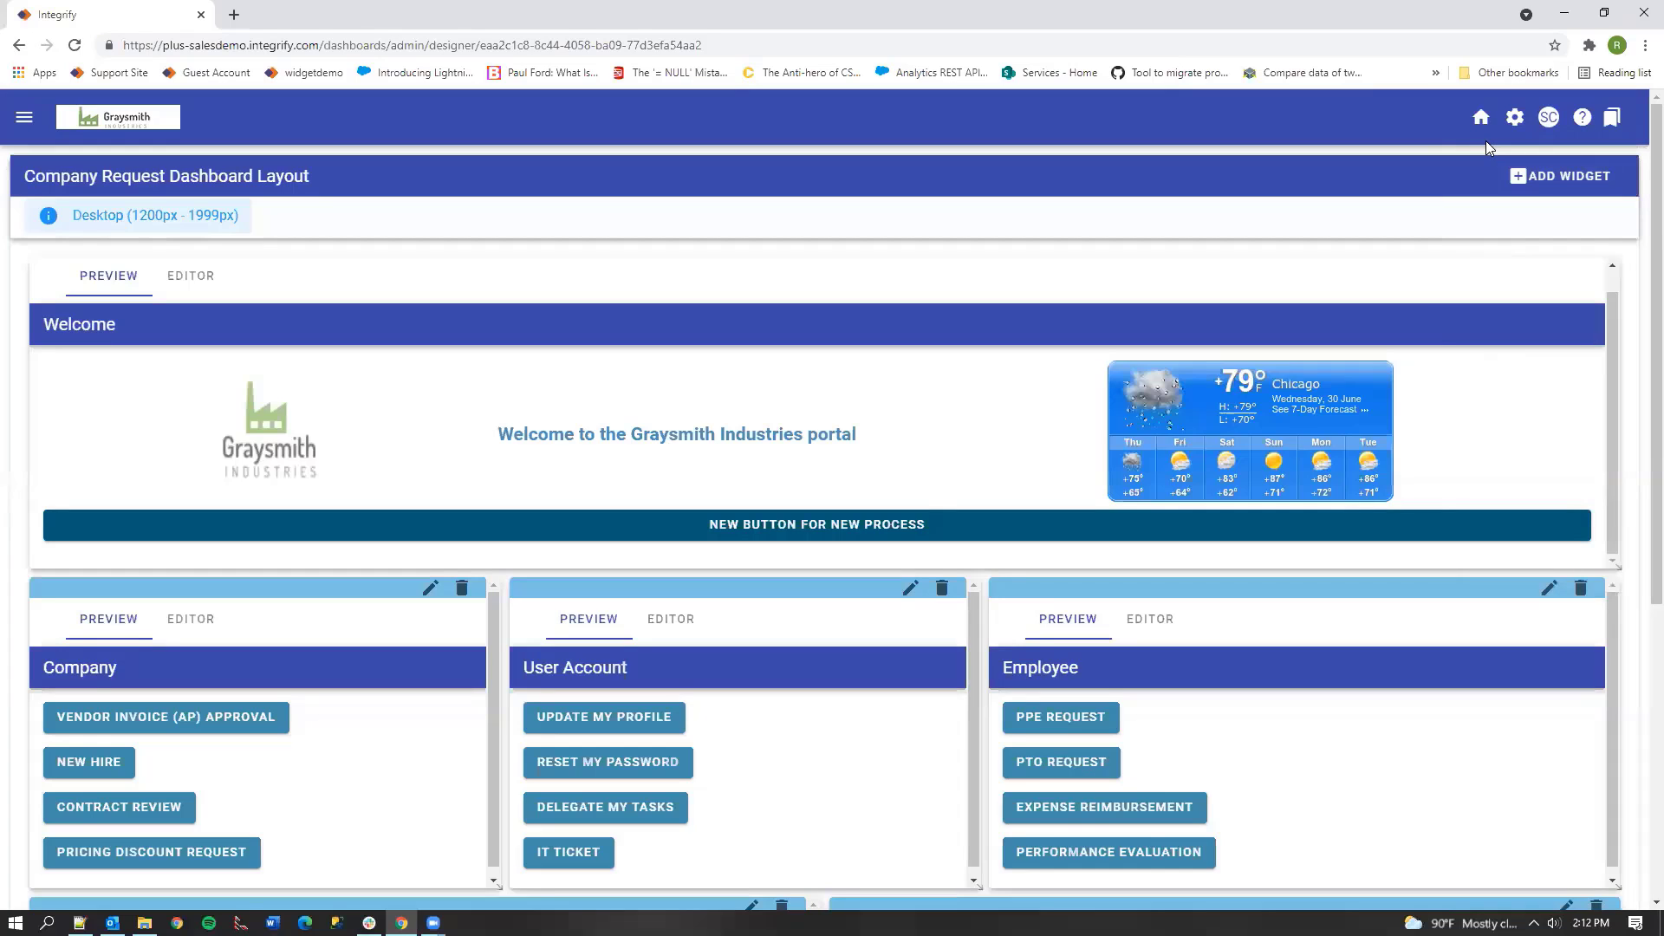
pyautogui.click(1515, 118)
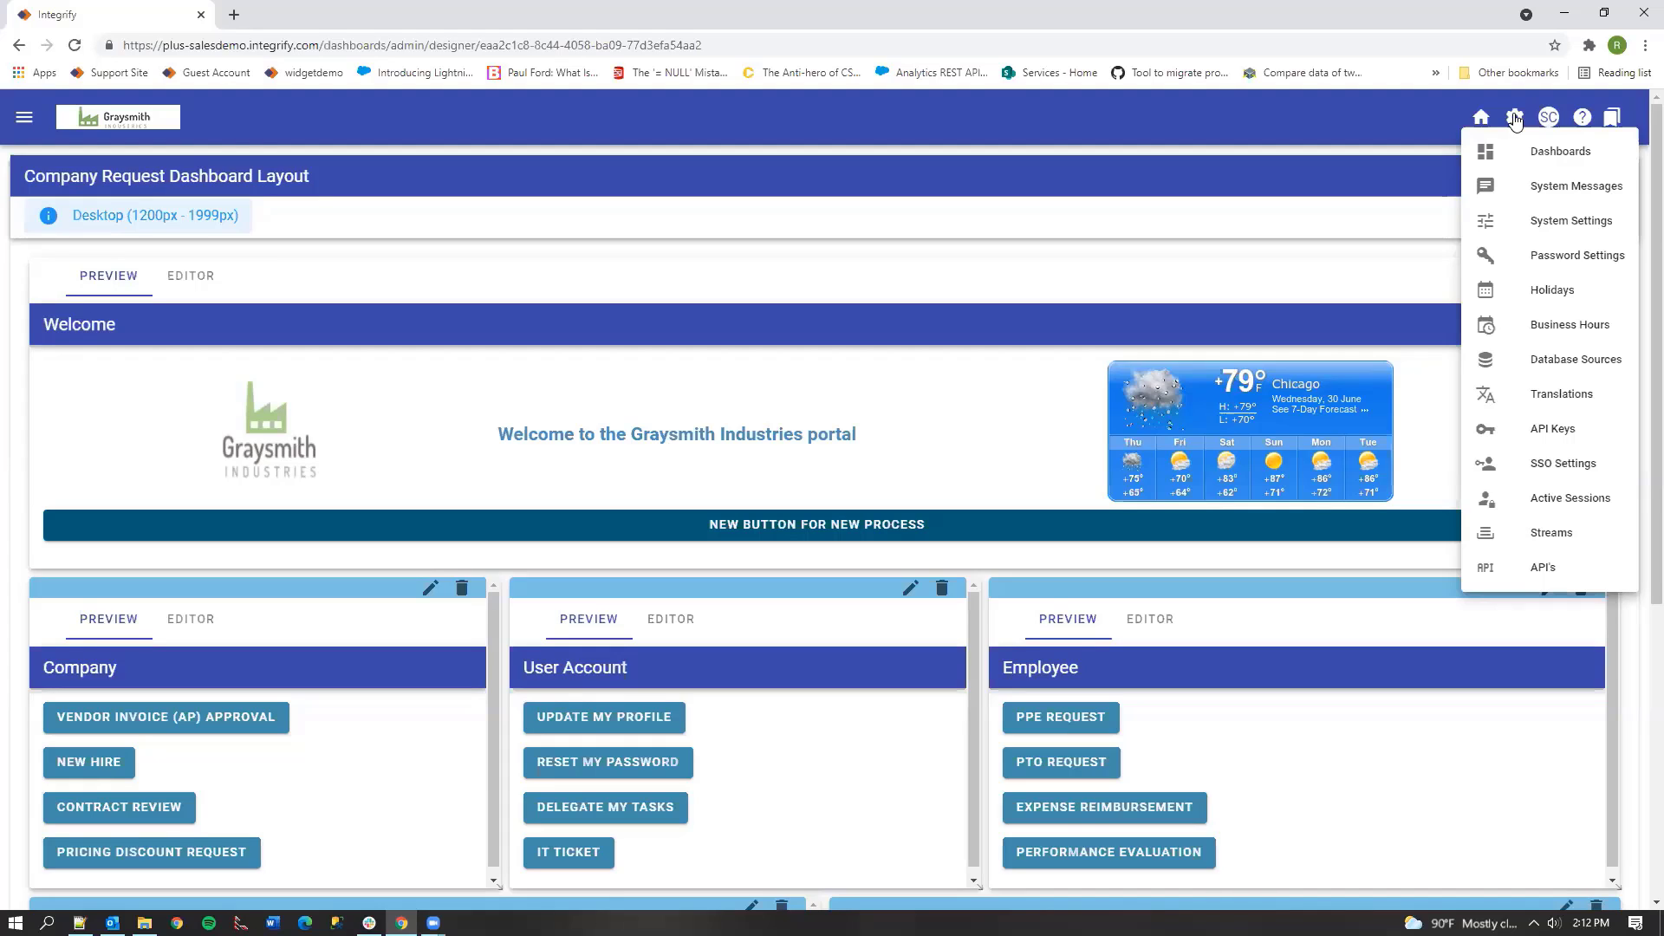
pyautogui.moveTo(1515, 119)
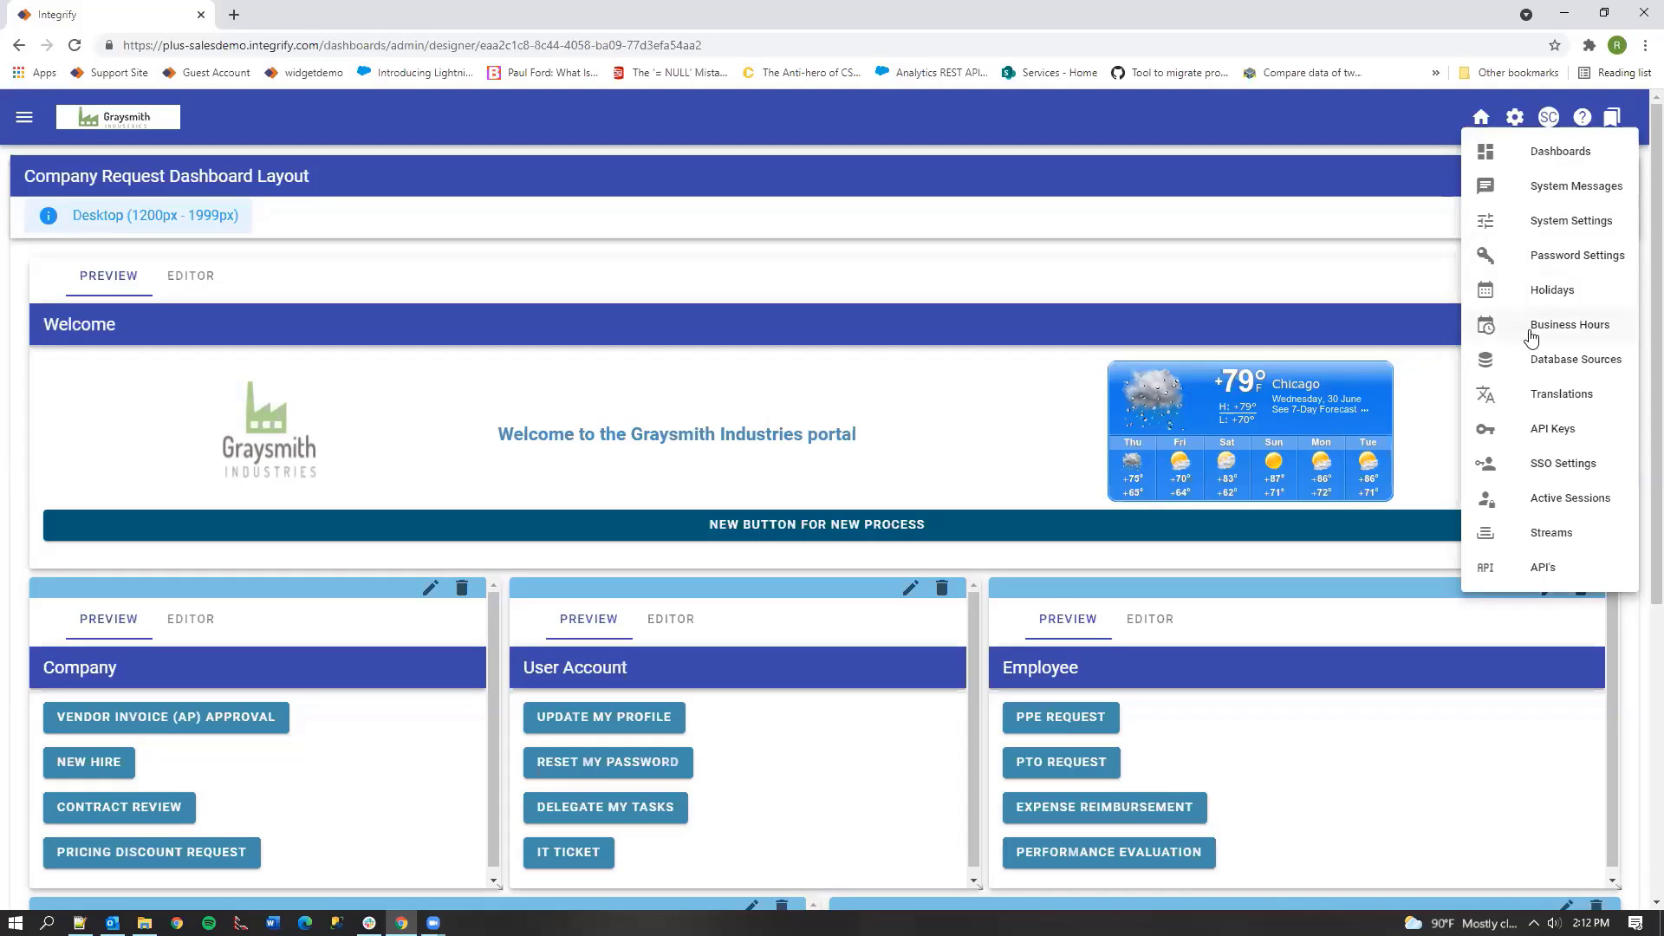
pyautogui.click(1509, 430)
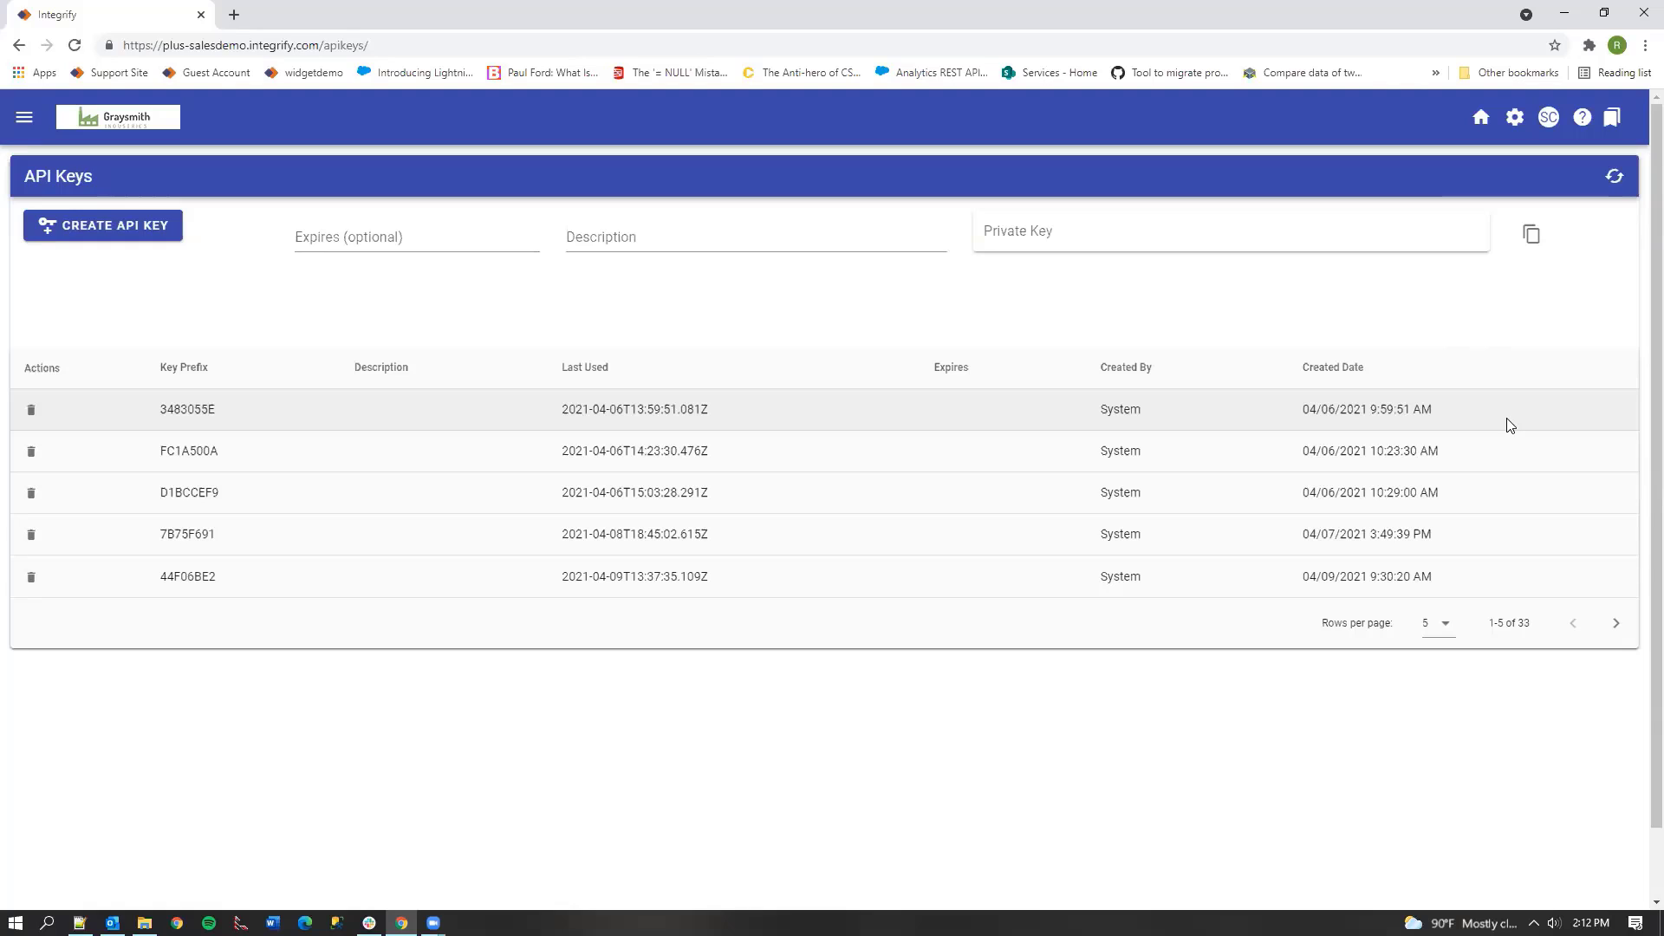
# Step: Create an API key that expires on 2021-07-31, with a description naming its owner
pyautogui.click(461, 244)
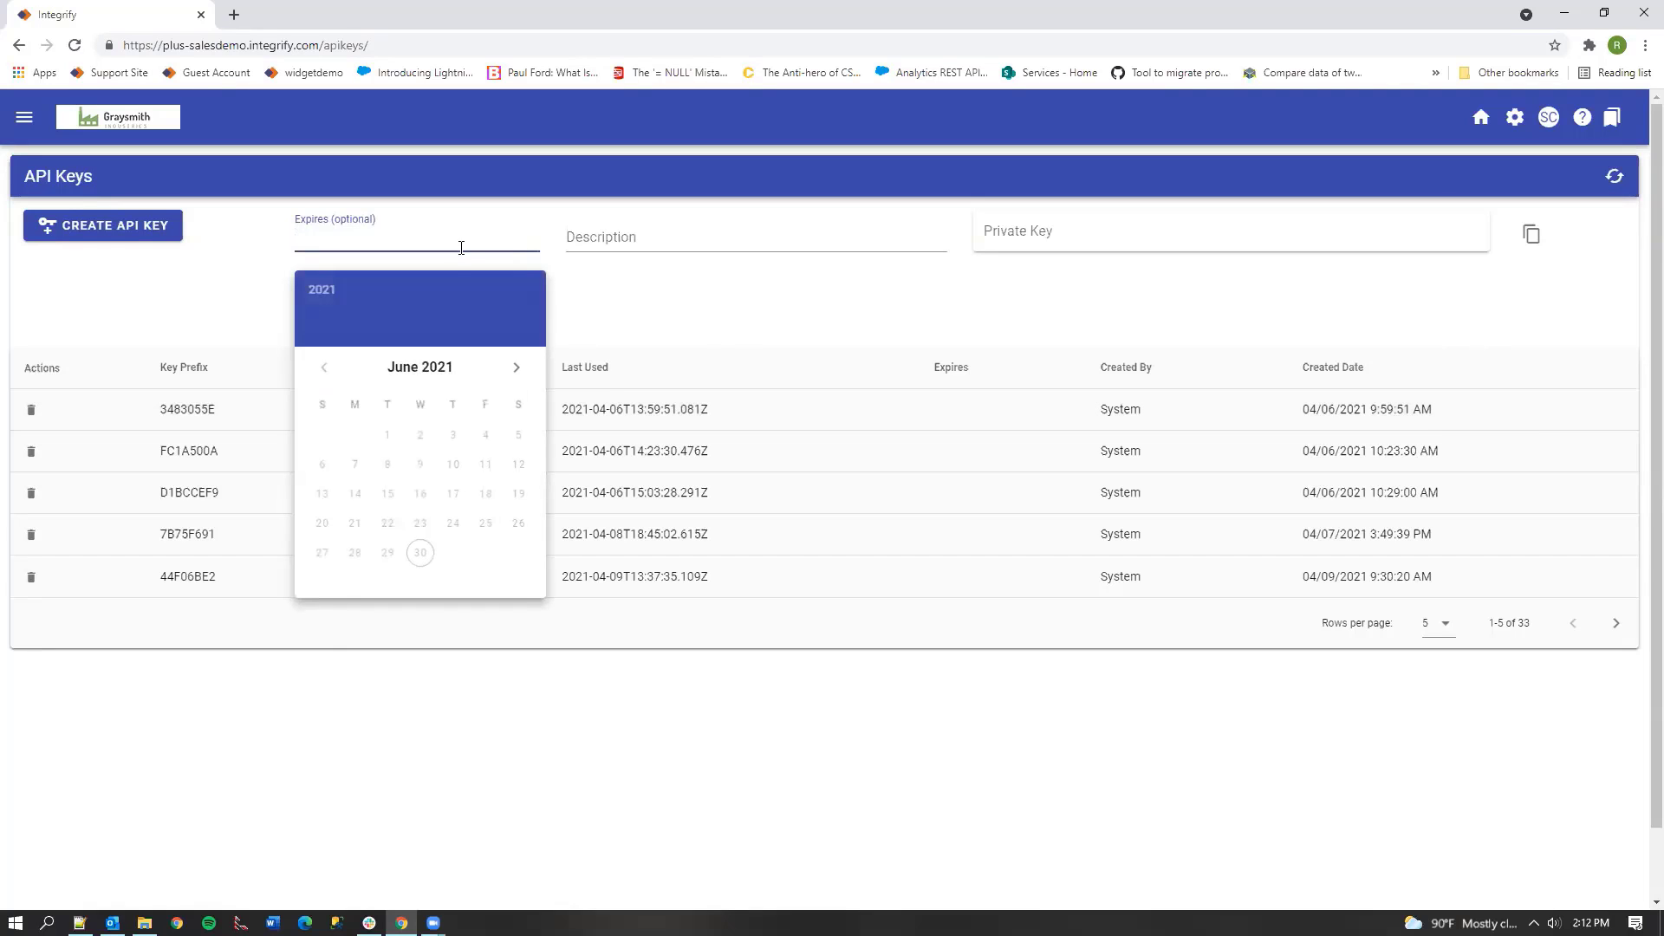
pyautogui.click(517, 367)
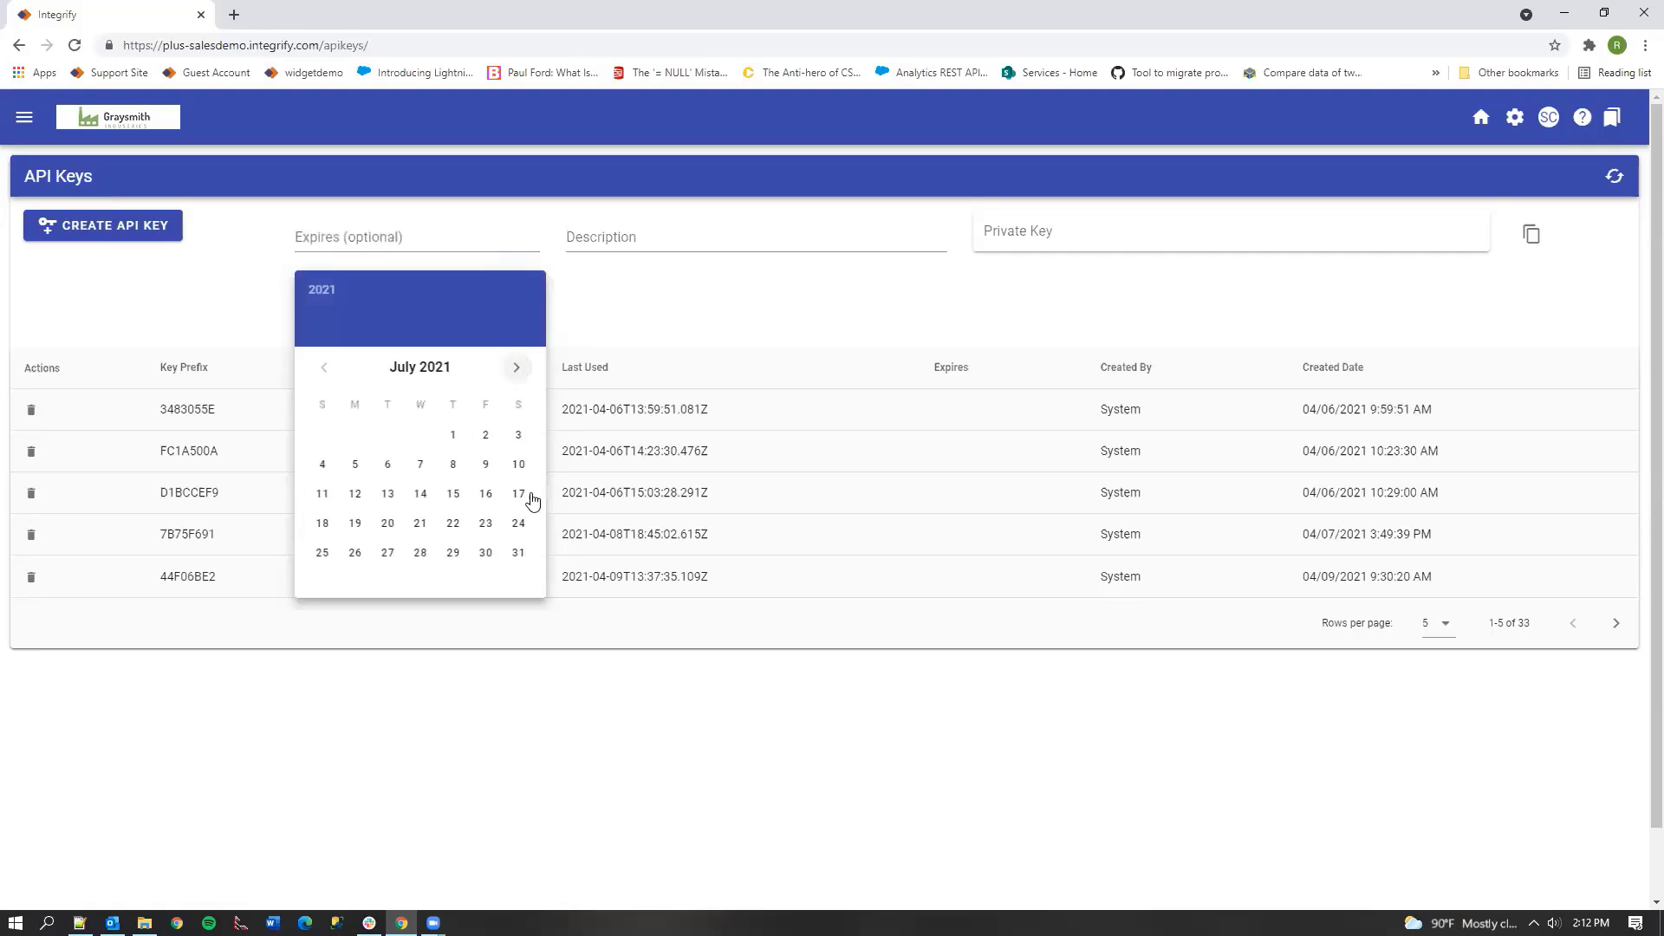
pyautogui.click(519, 554)
pyautogui.click(633, 236)
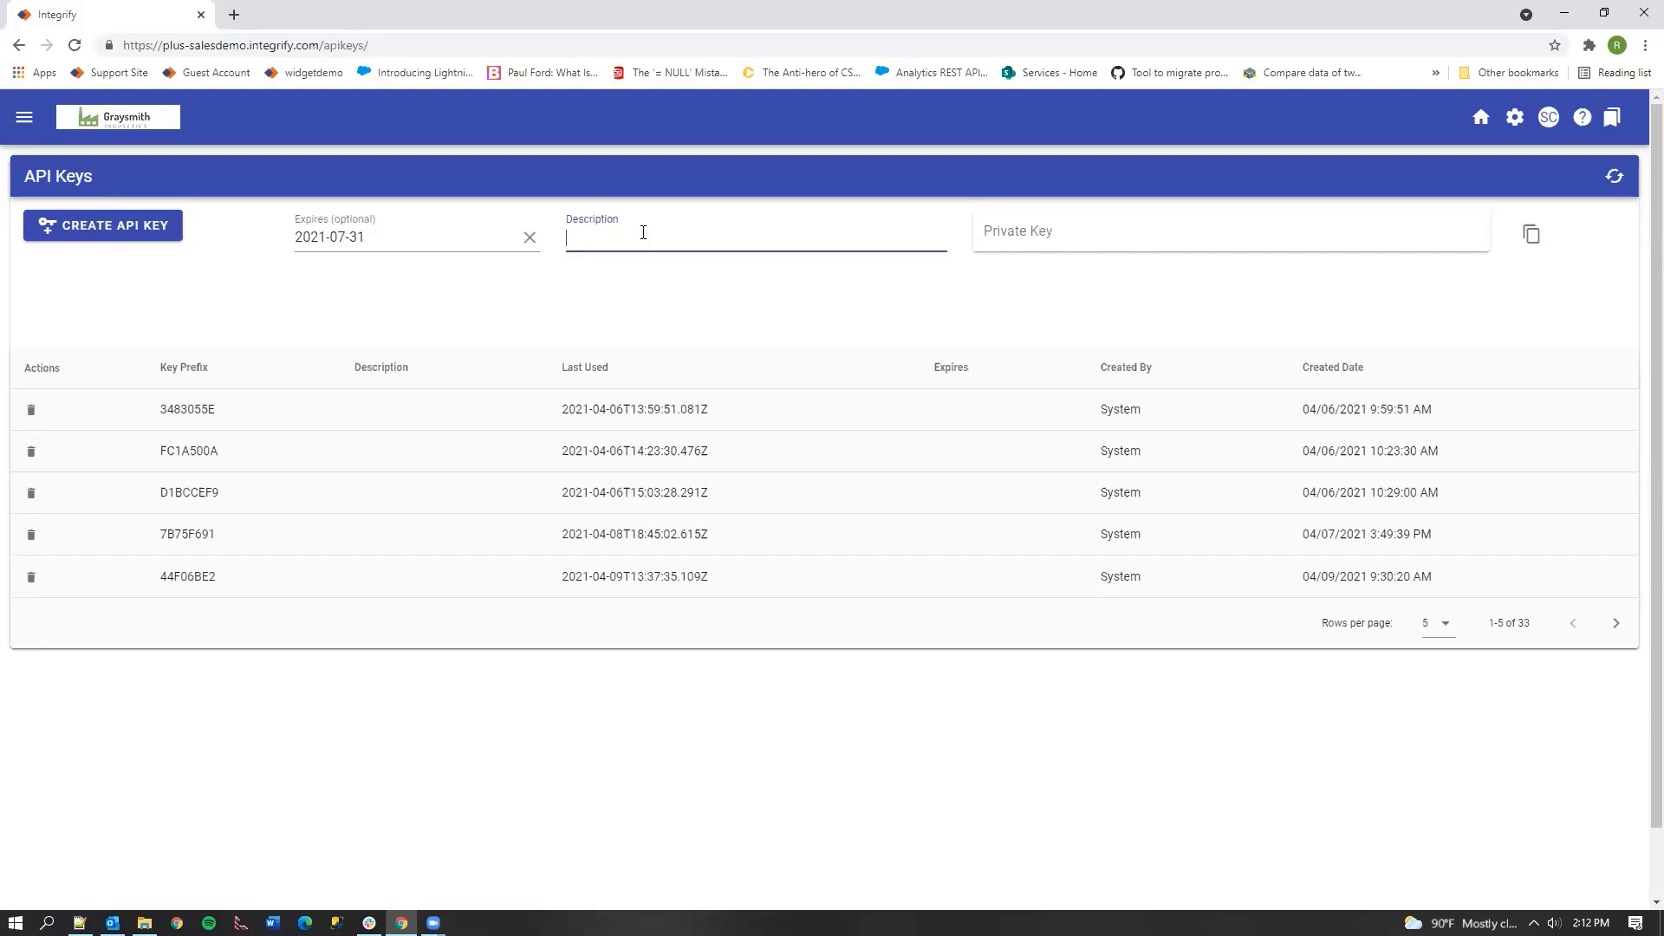
pyautogui.write("Sam's New Key")
pyautogui.press('BackSpace')
pyautogui.press('BackSpace')
pyautogui.write('ey')
pyautogui.click(1177, 227)
pyautogui.click(109, 228)
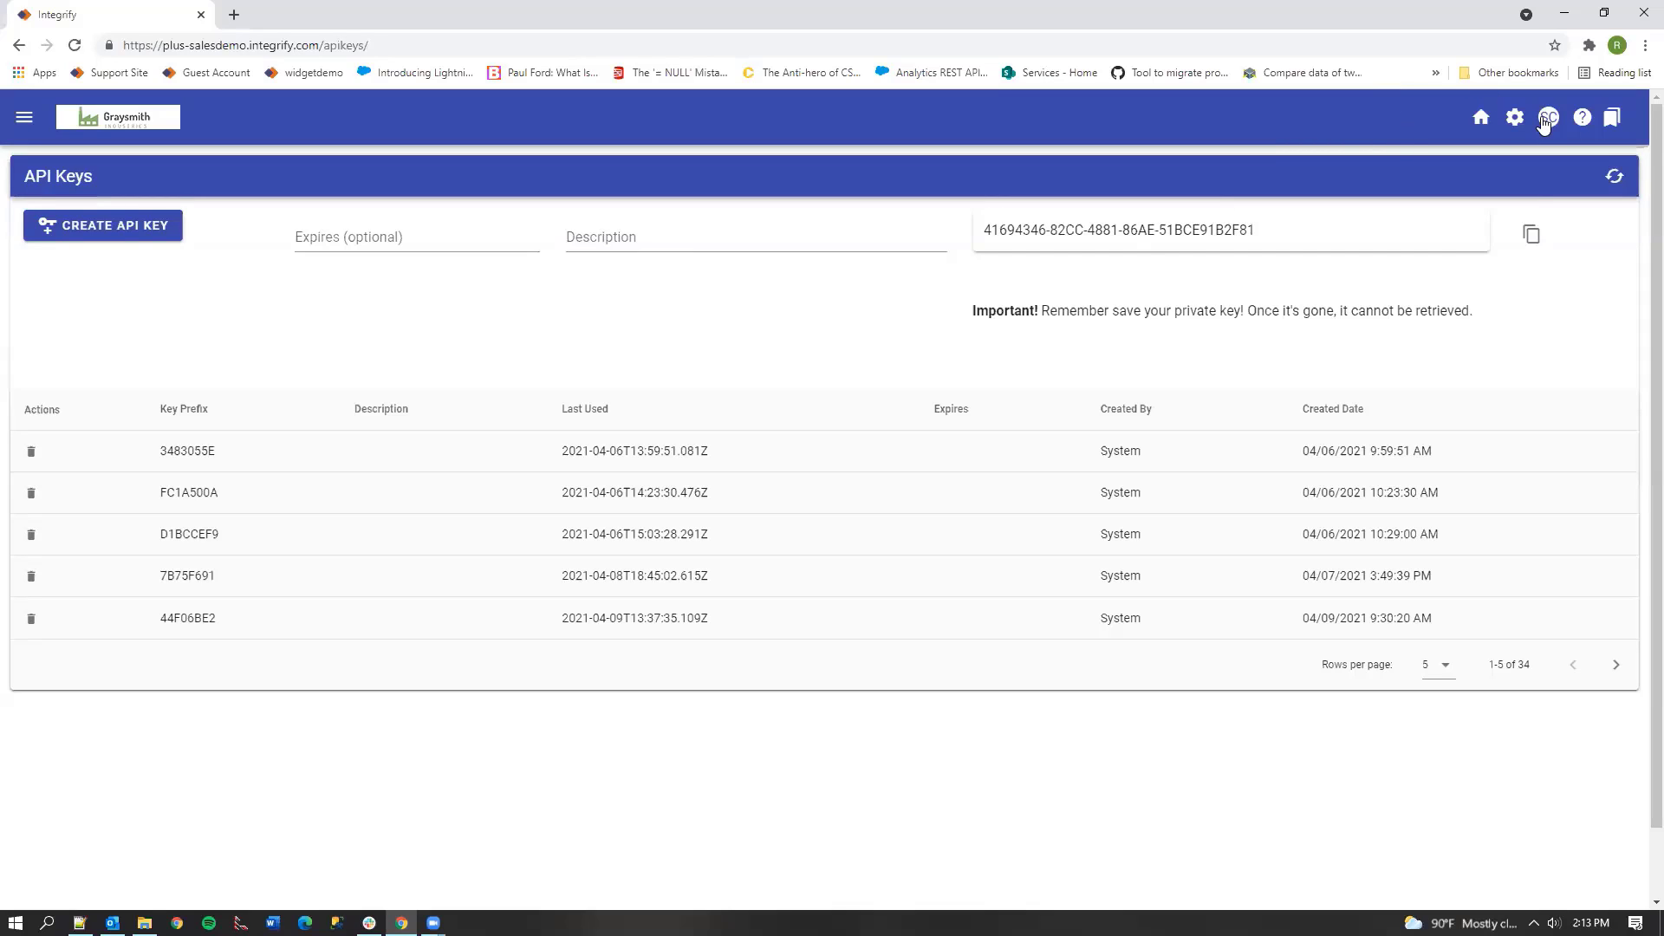
# Step: Open the SSO Settings and review the setup stages, from Service Provider settings to the enable/disable options
pyautogui.moveTo(1512, 125)
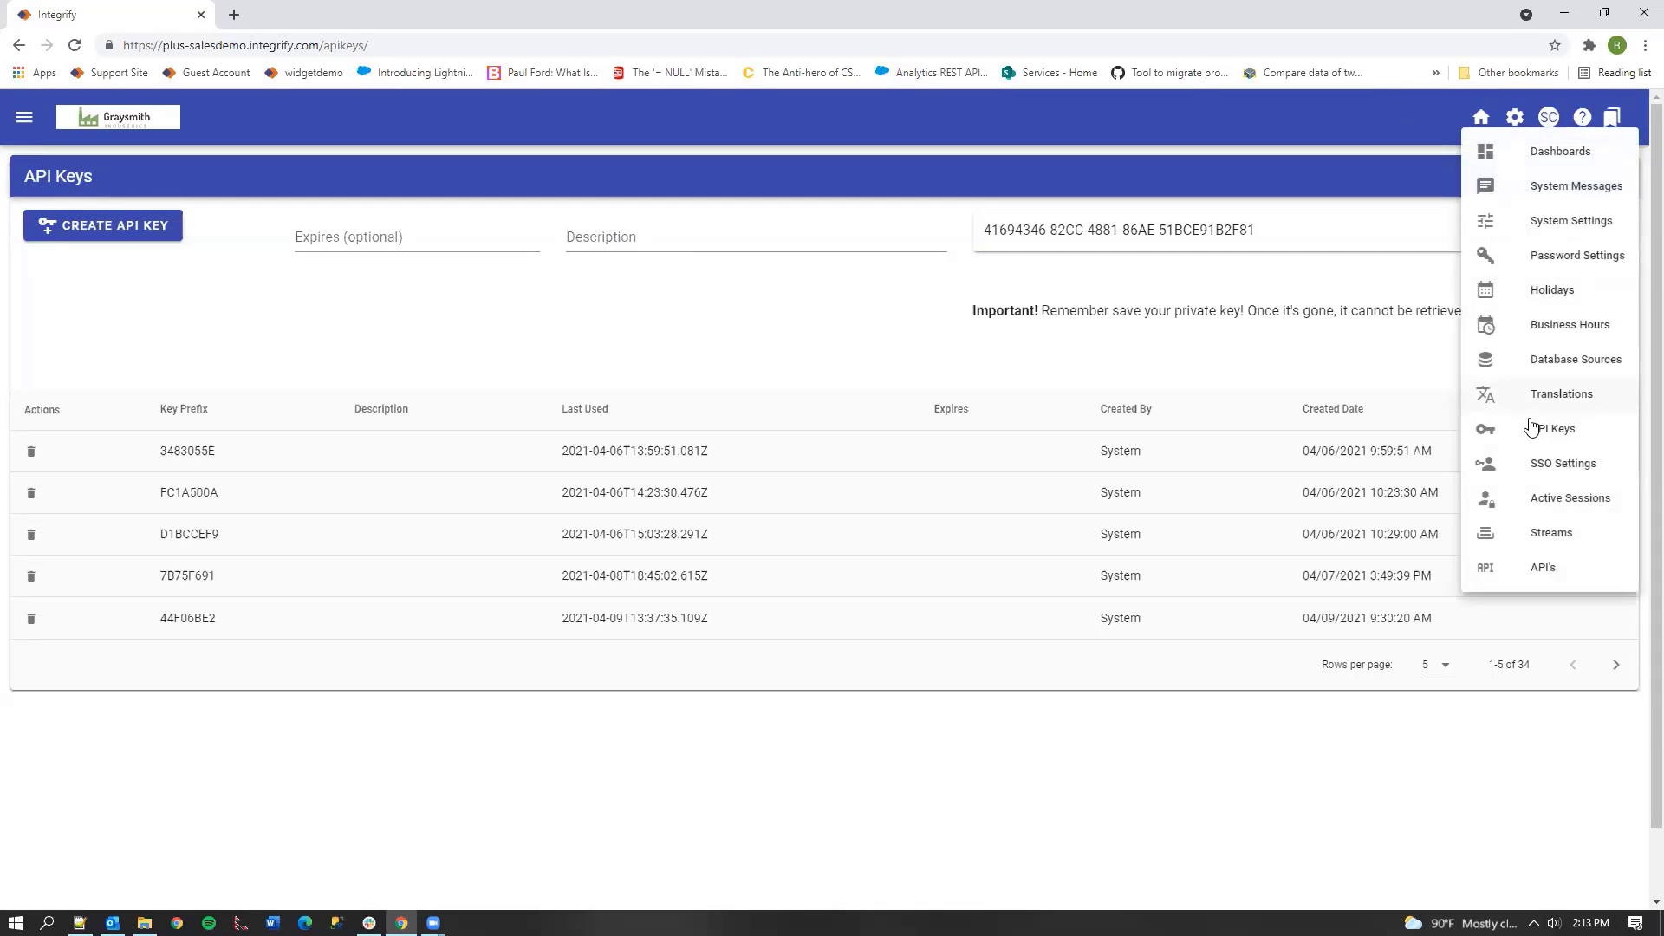
pyautogui.click(1527, 476)
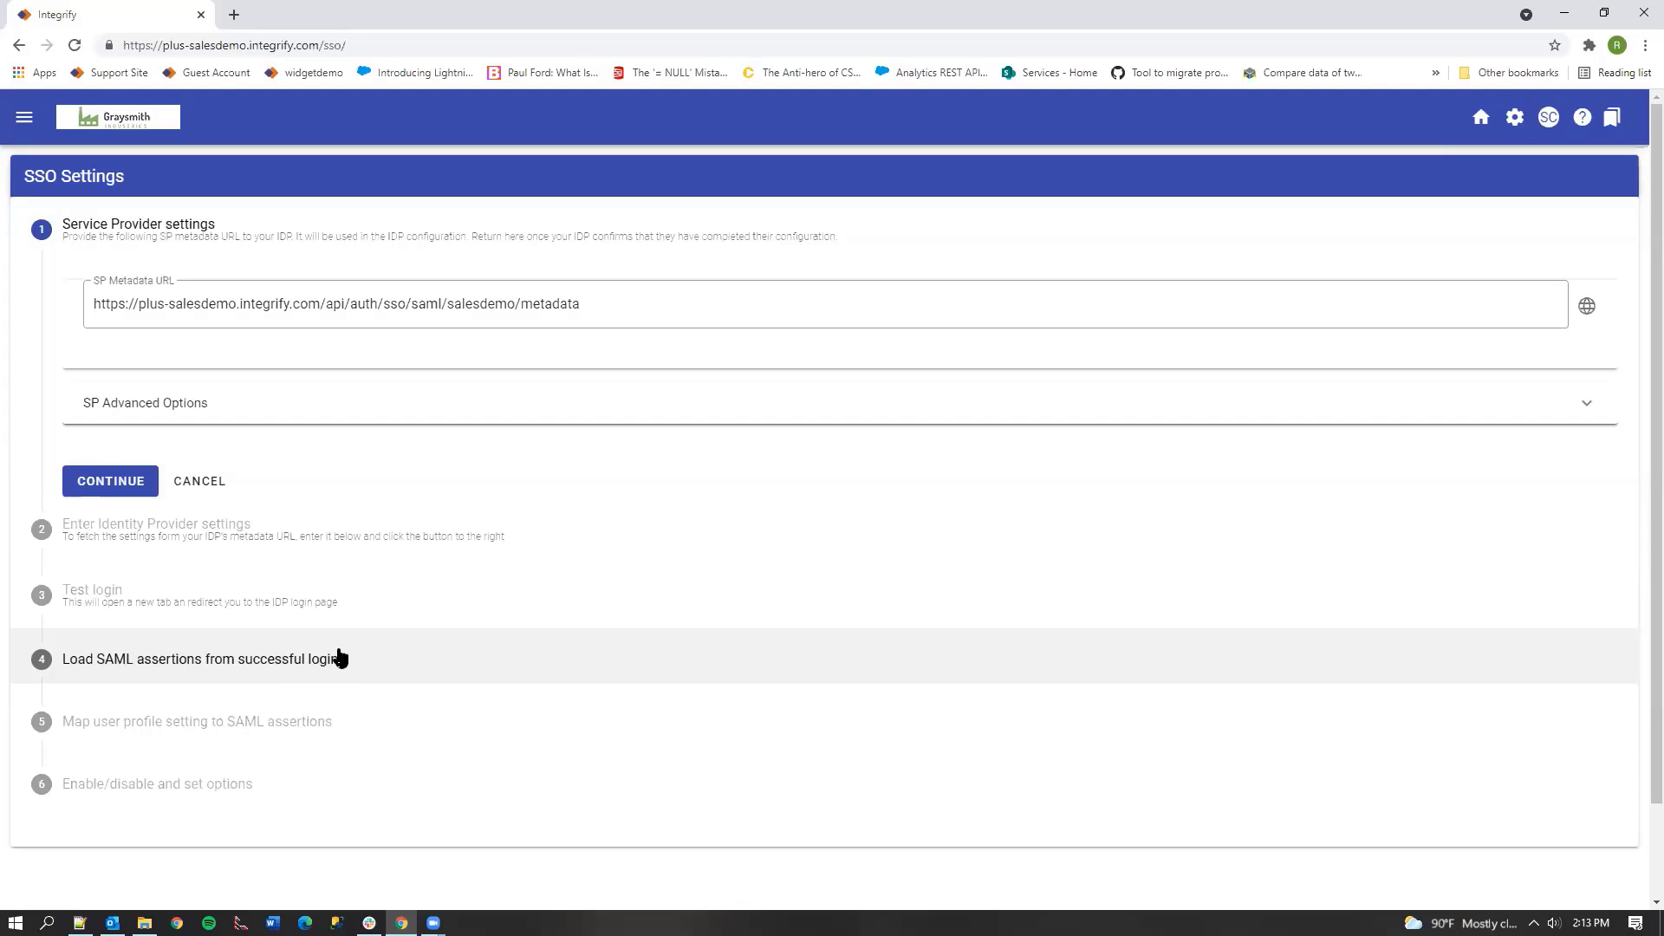
pyautogui.click(1511, 118)
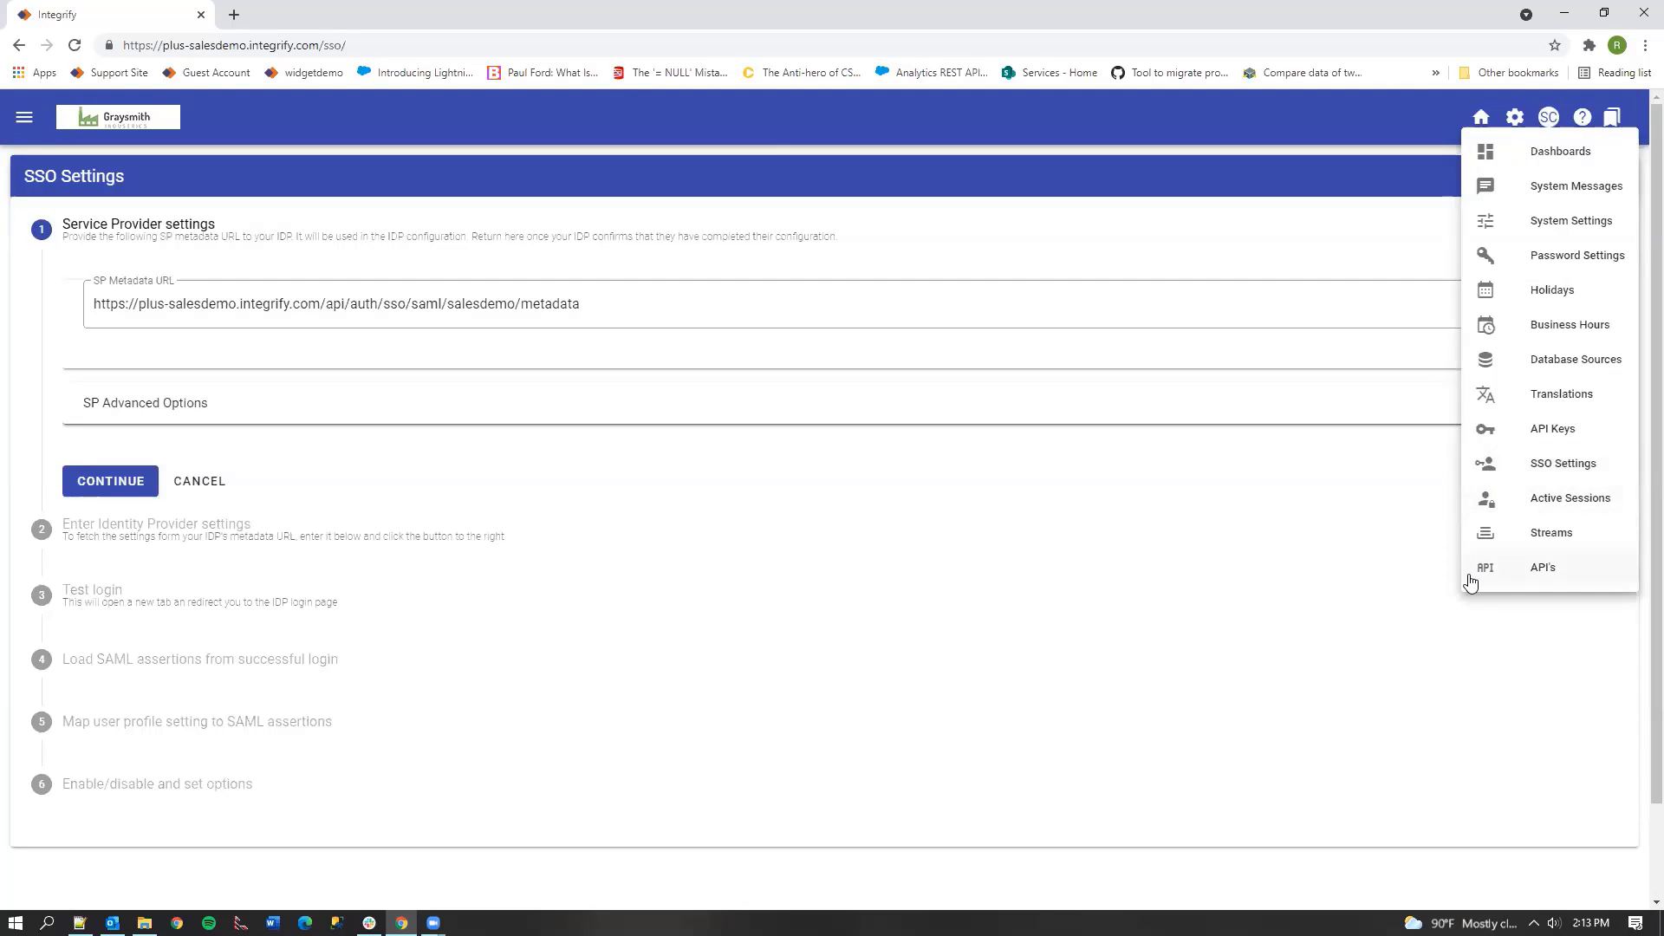
pyautogui.click(1467, 538)
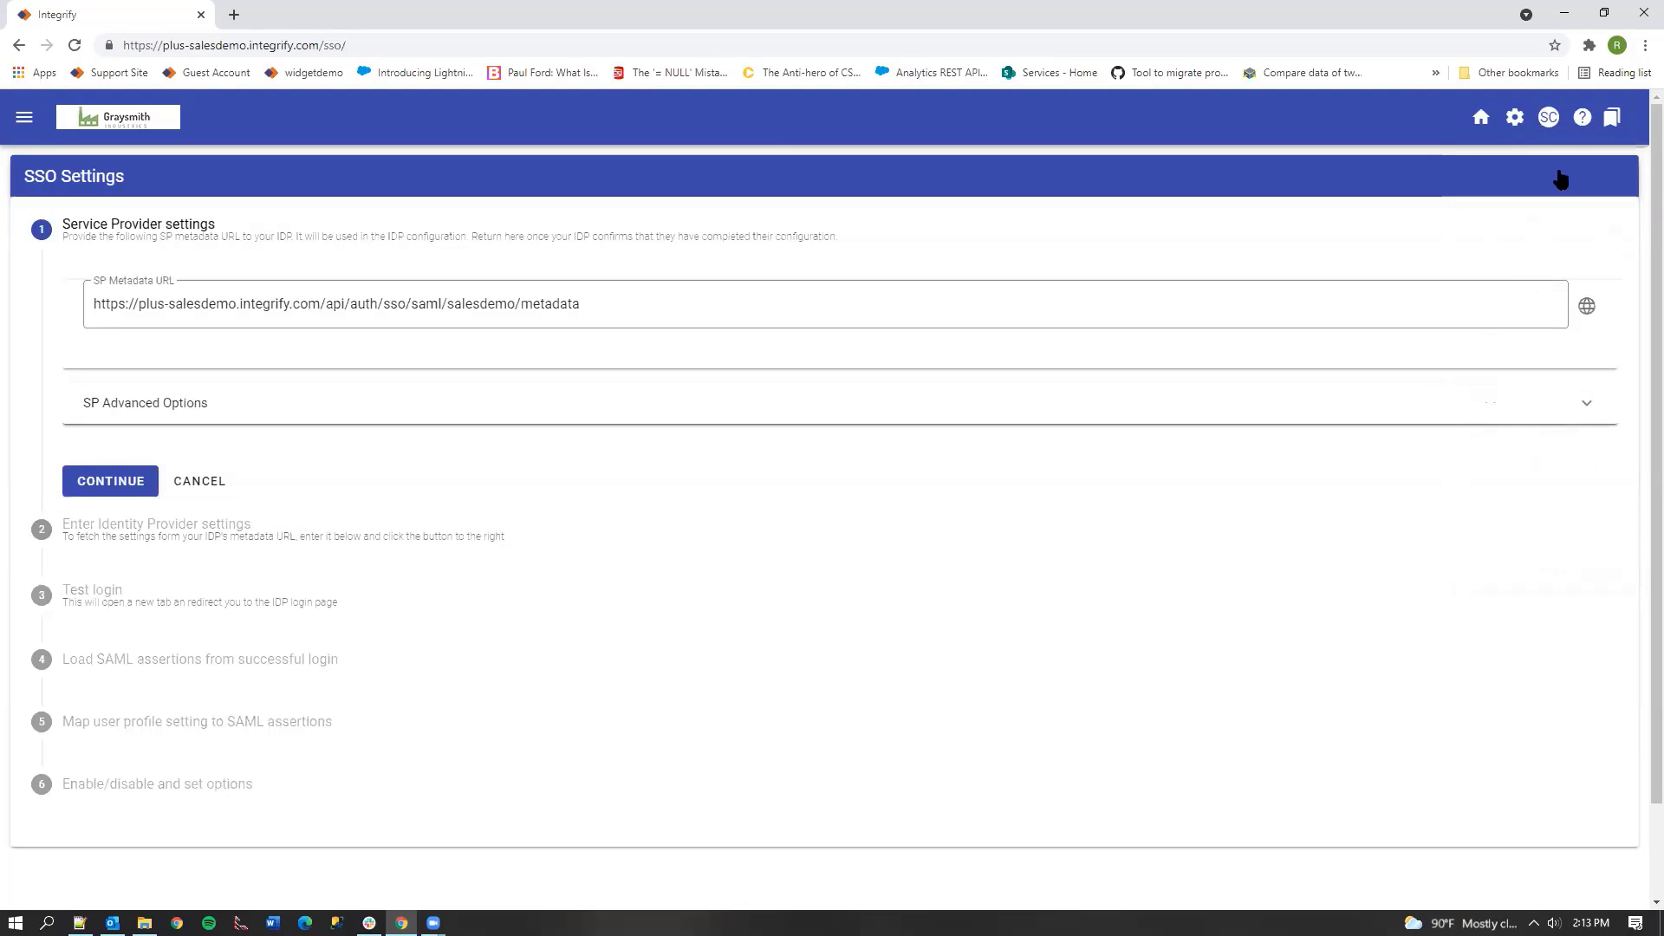
# Step: Open the Auth endpoint documentation from the Integrify API index and check its available authorizations without entering any credentials
pyautogui.click(1514, 117)
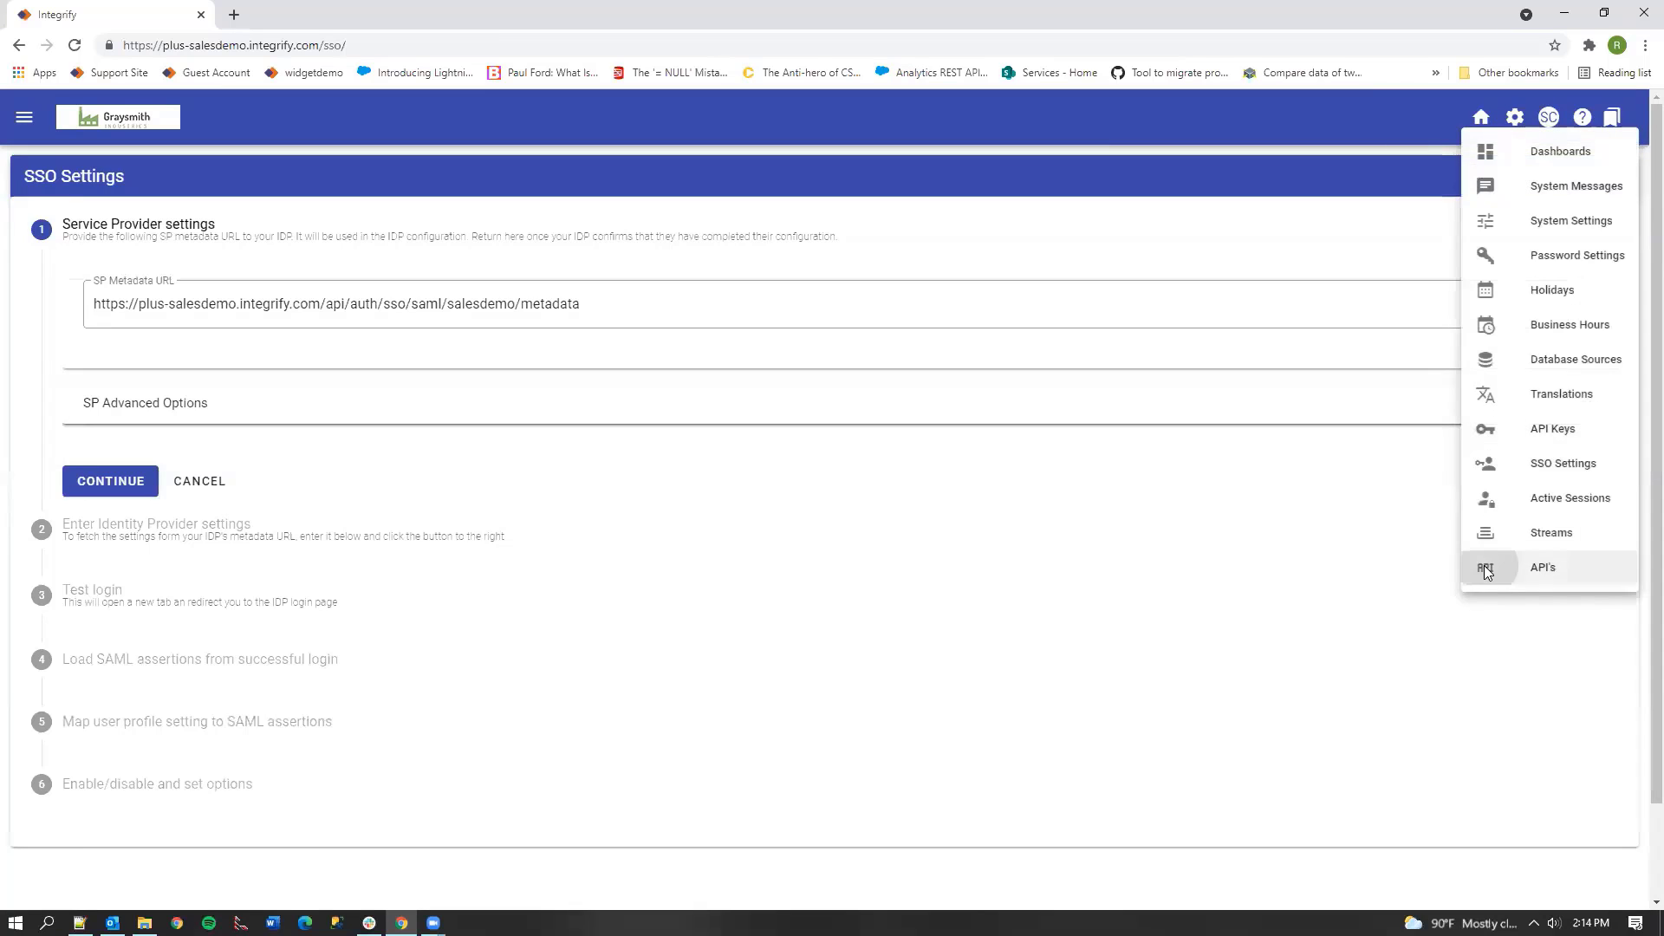
pyautogui.click(1484, 567)
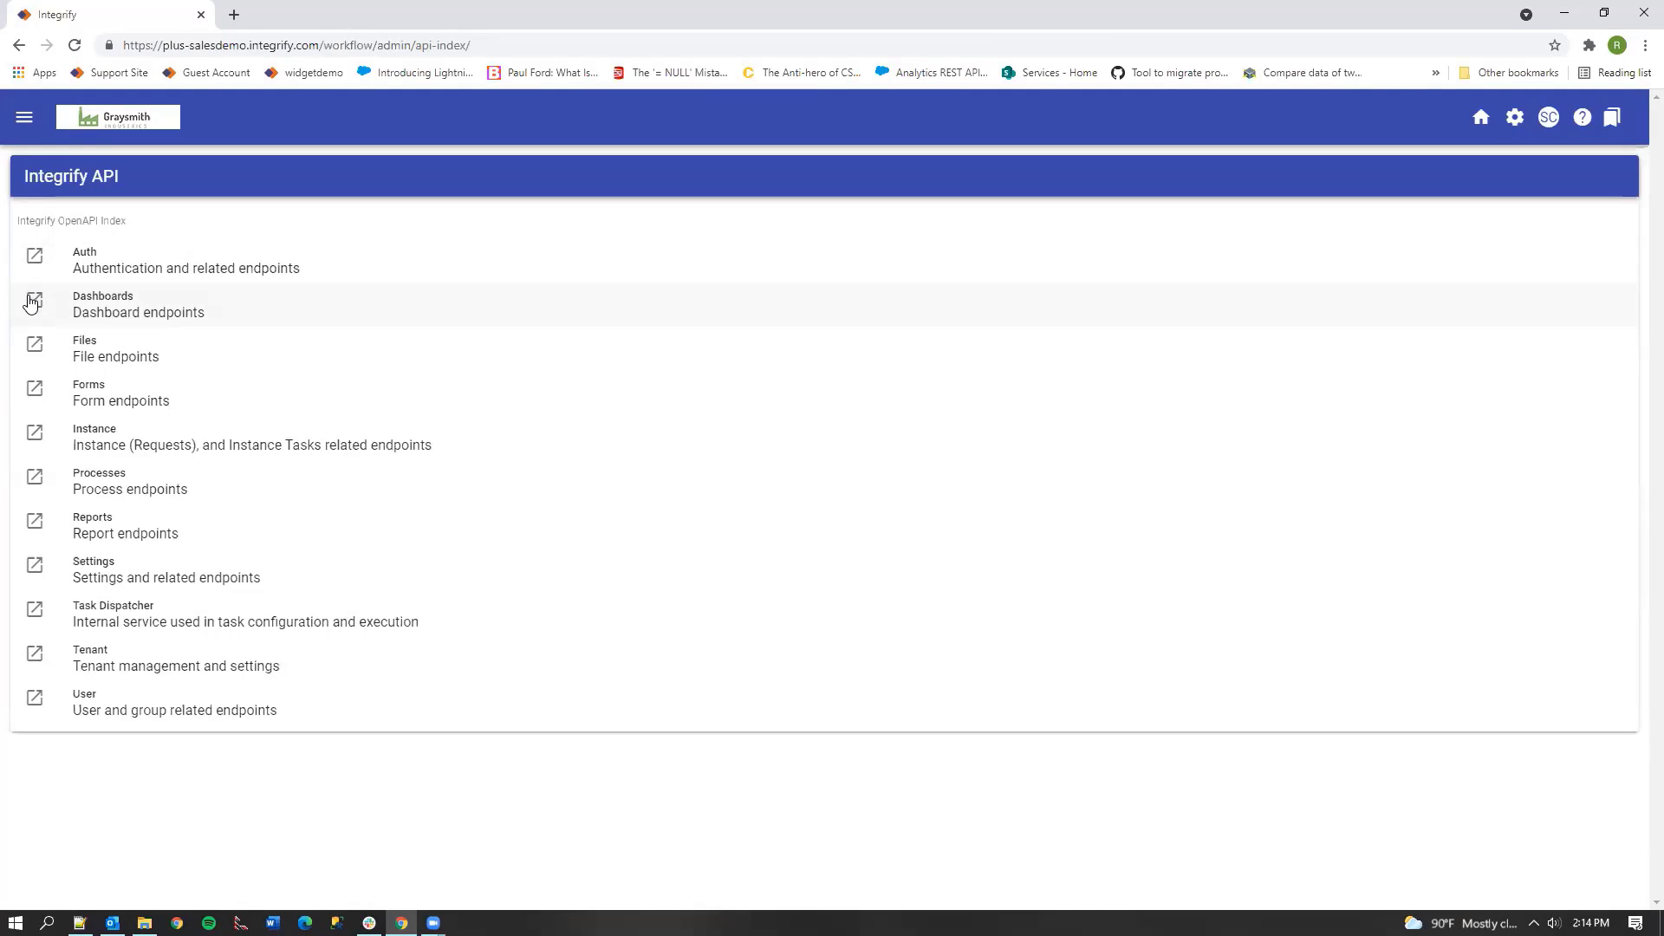
pyautogui.click(30, 262)
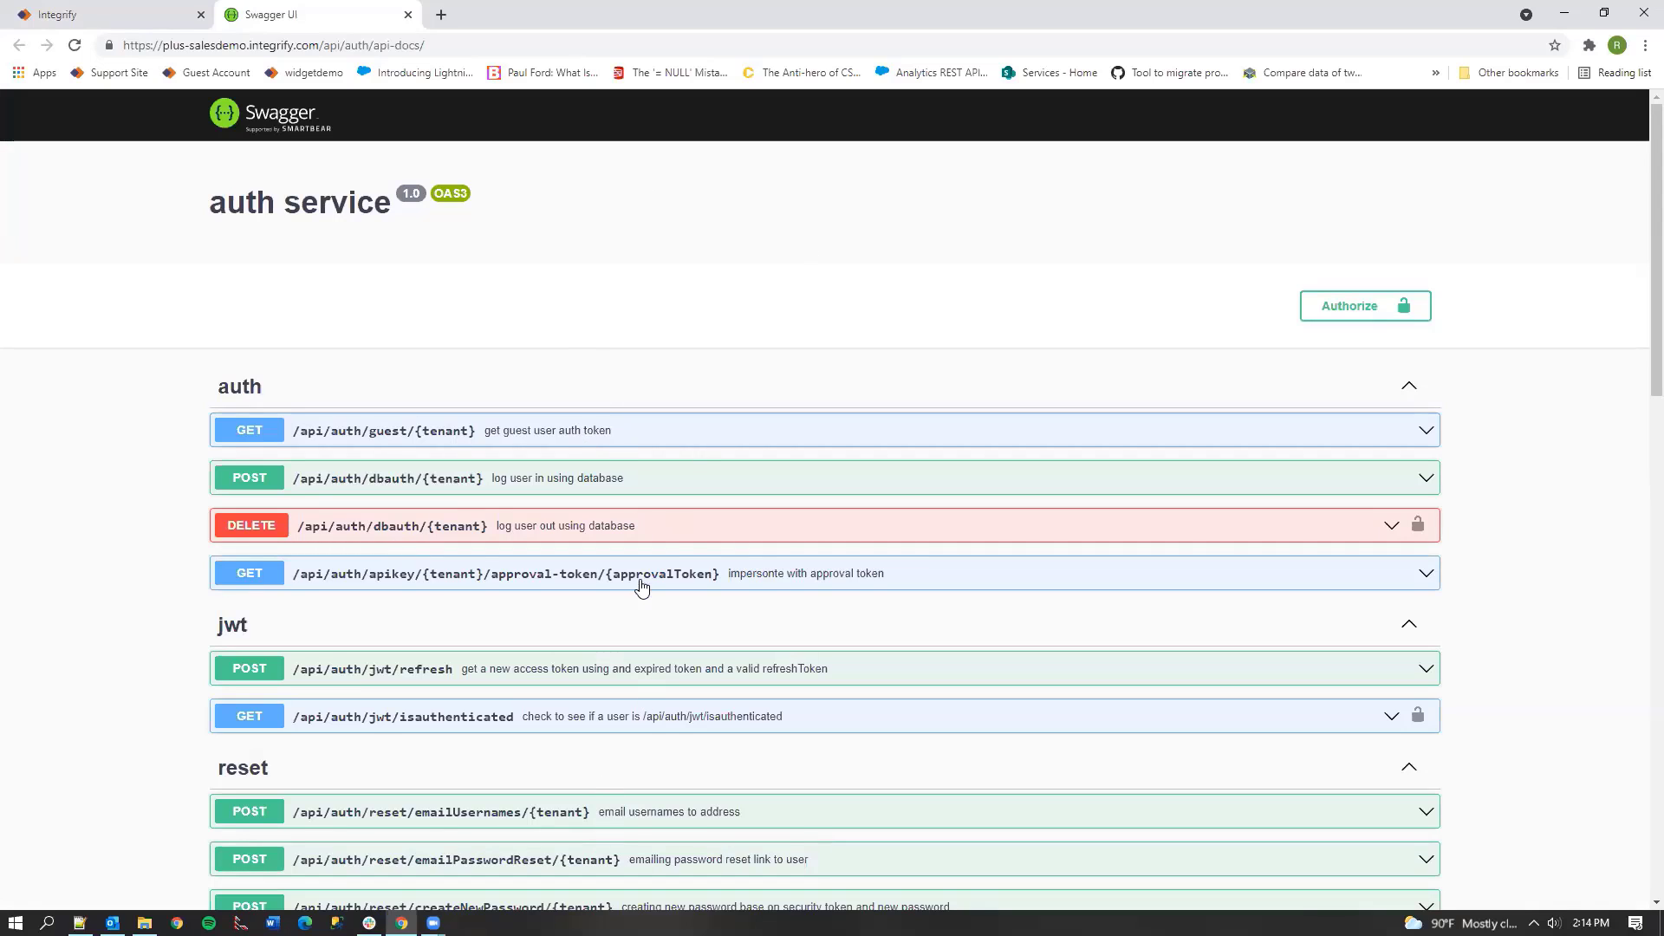
pyautogui.click(1353, 303)
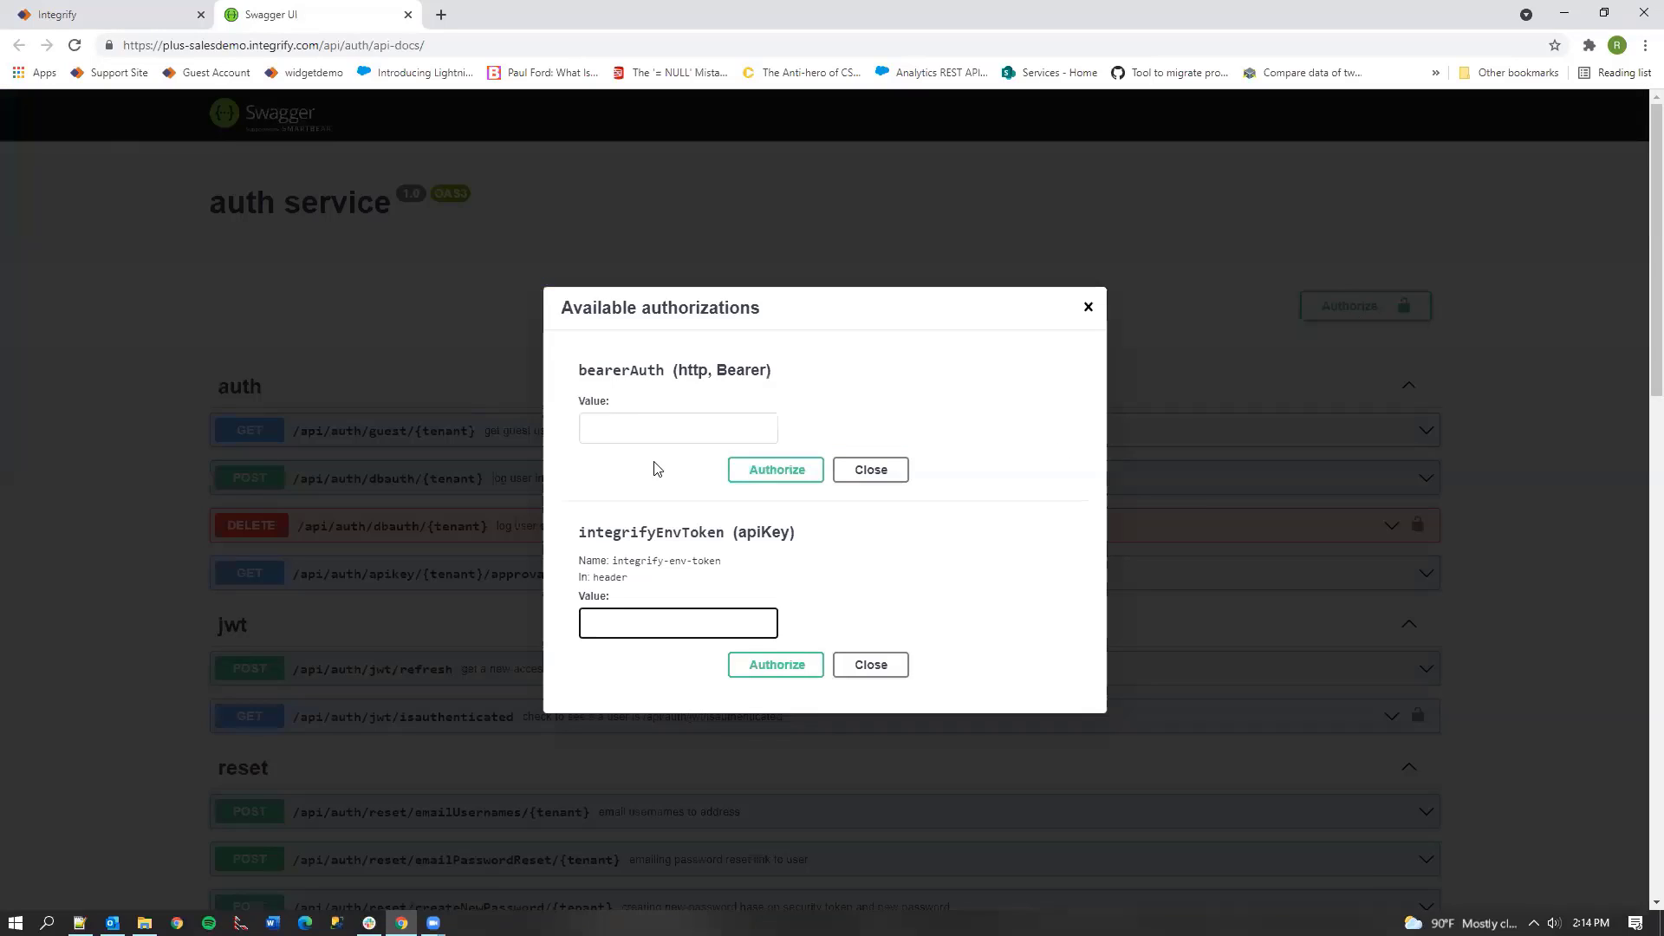
pyautogui.click(622, 425)
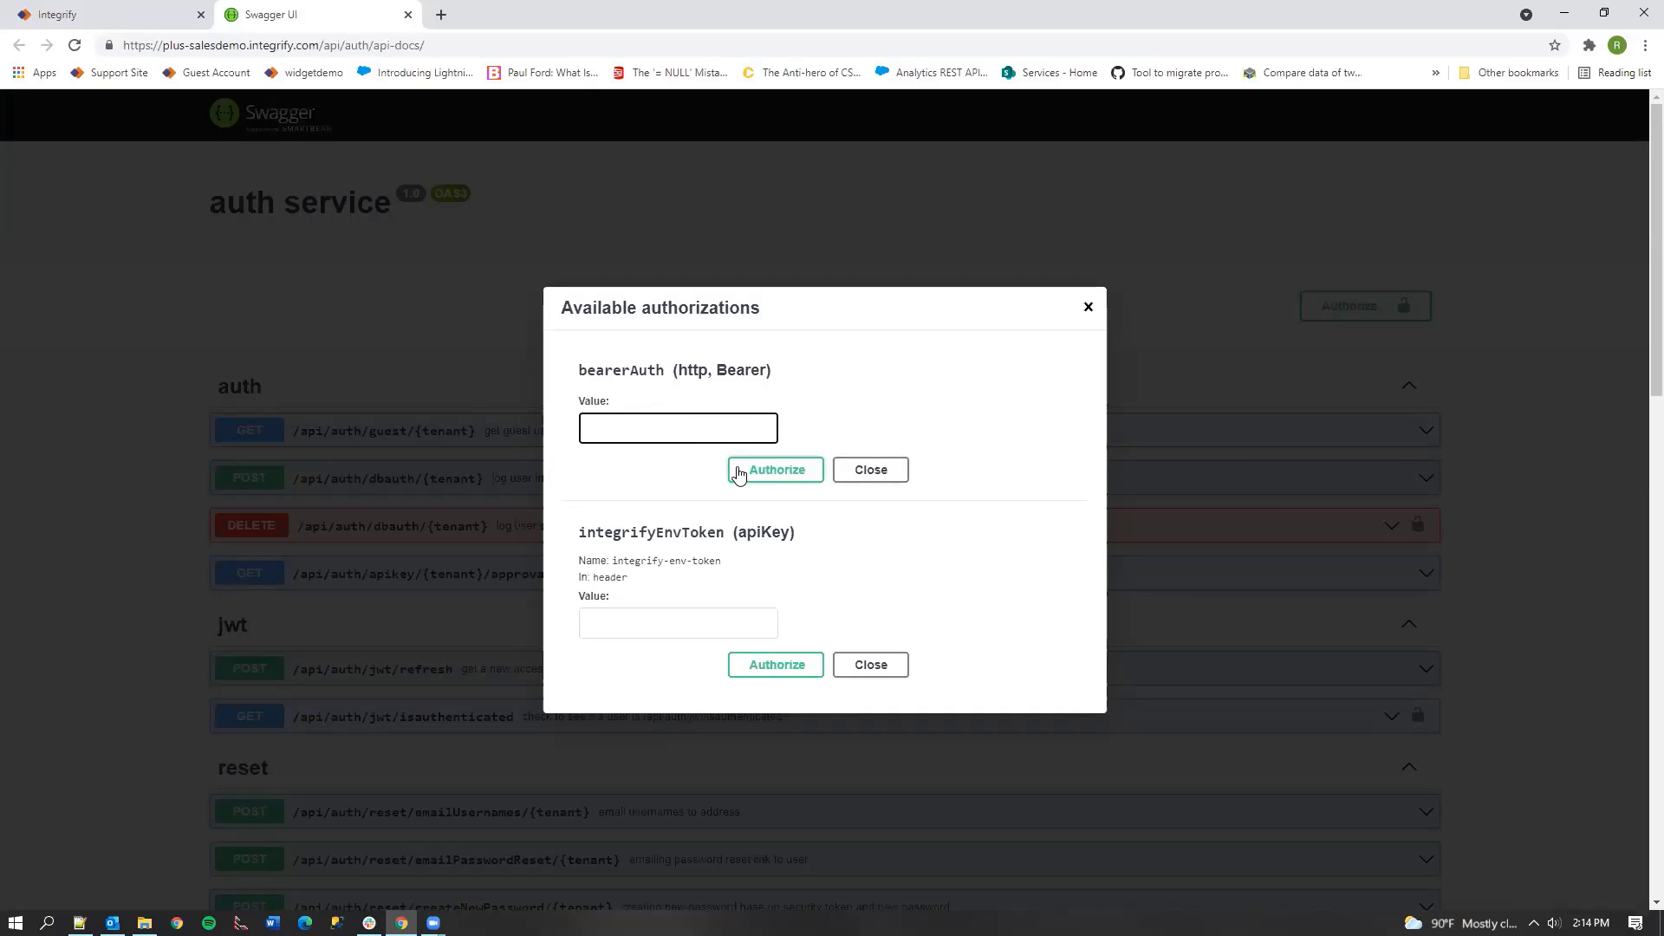
pyautogui.click(865, 476)
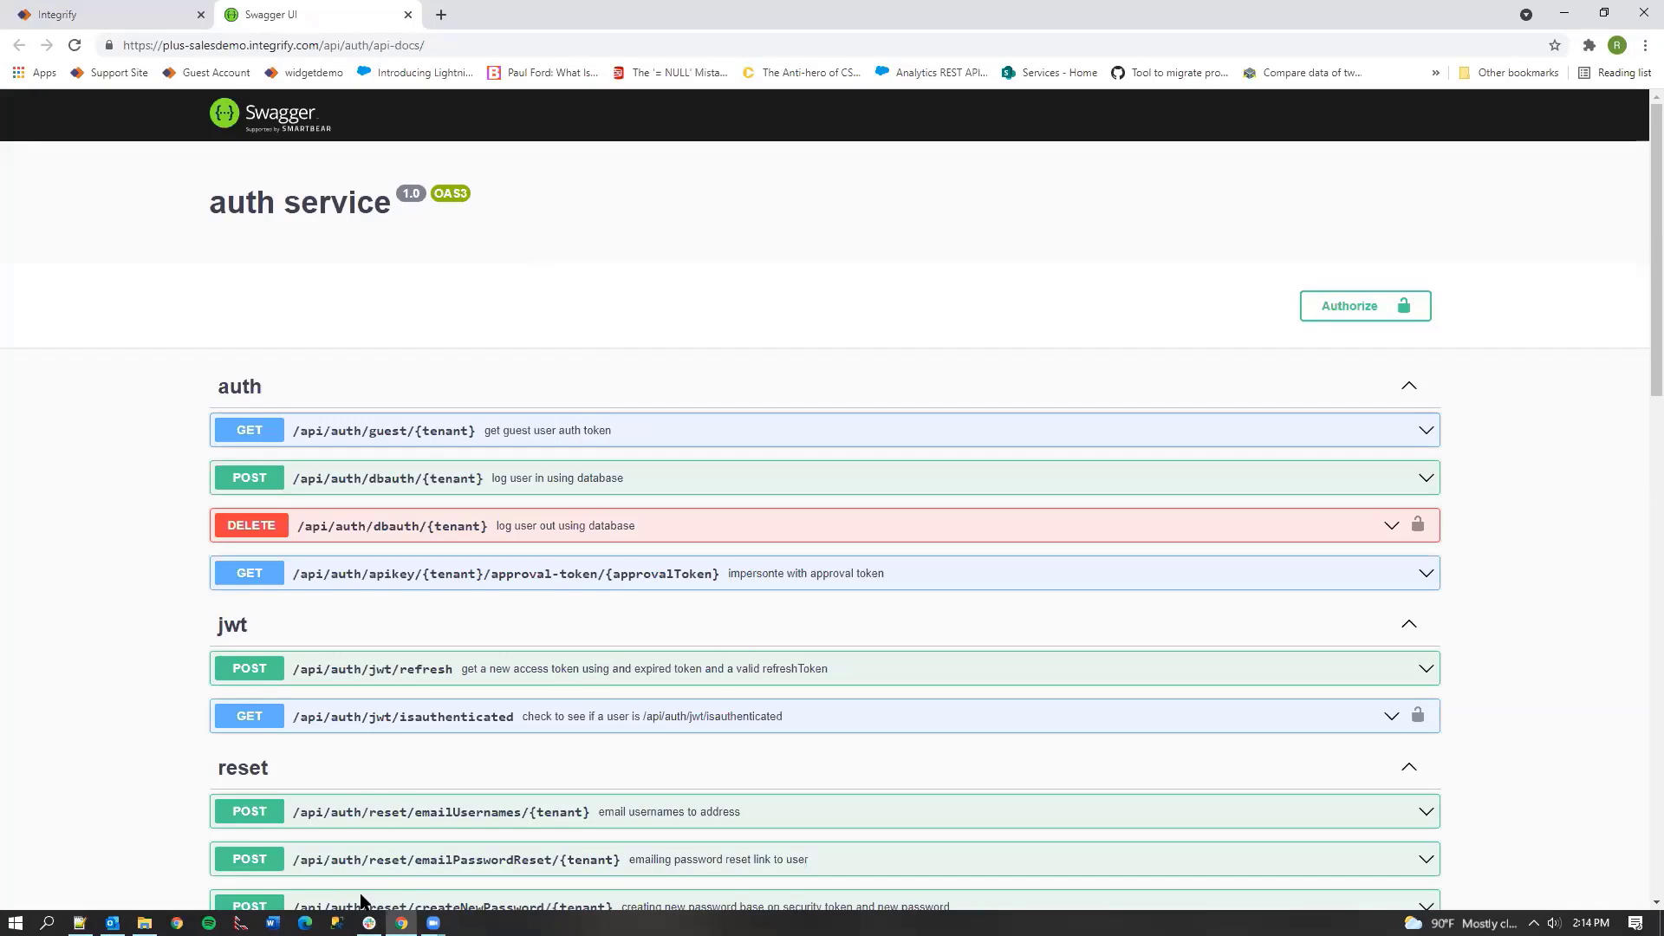
# Step: Look through the auth service's endpoints and schemas, and close the API documentation
pyautogui.scroll(-6, 355, 730)
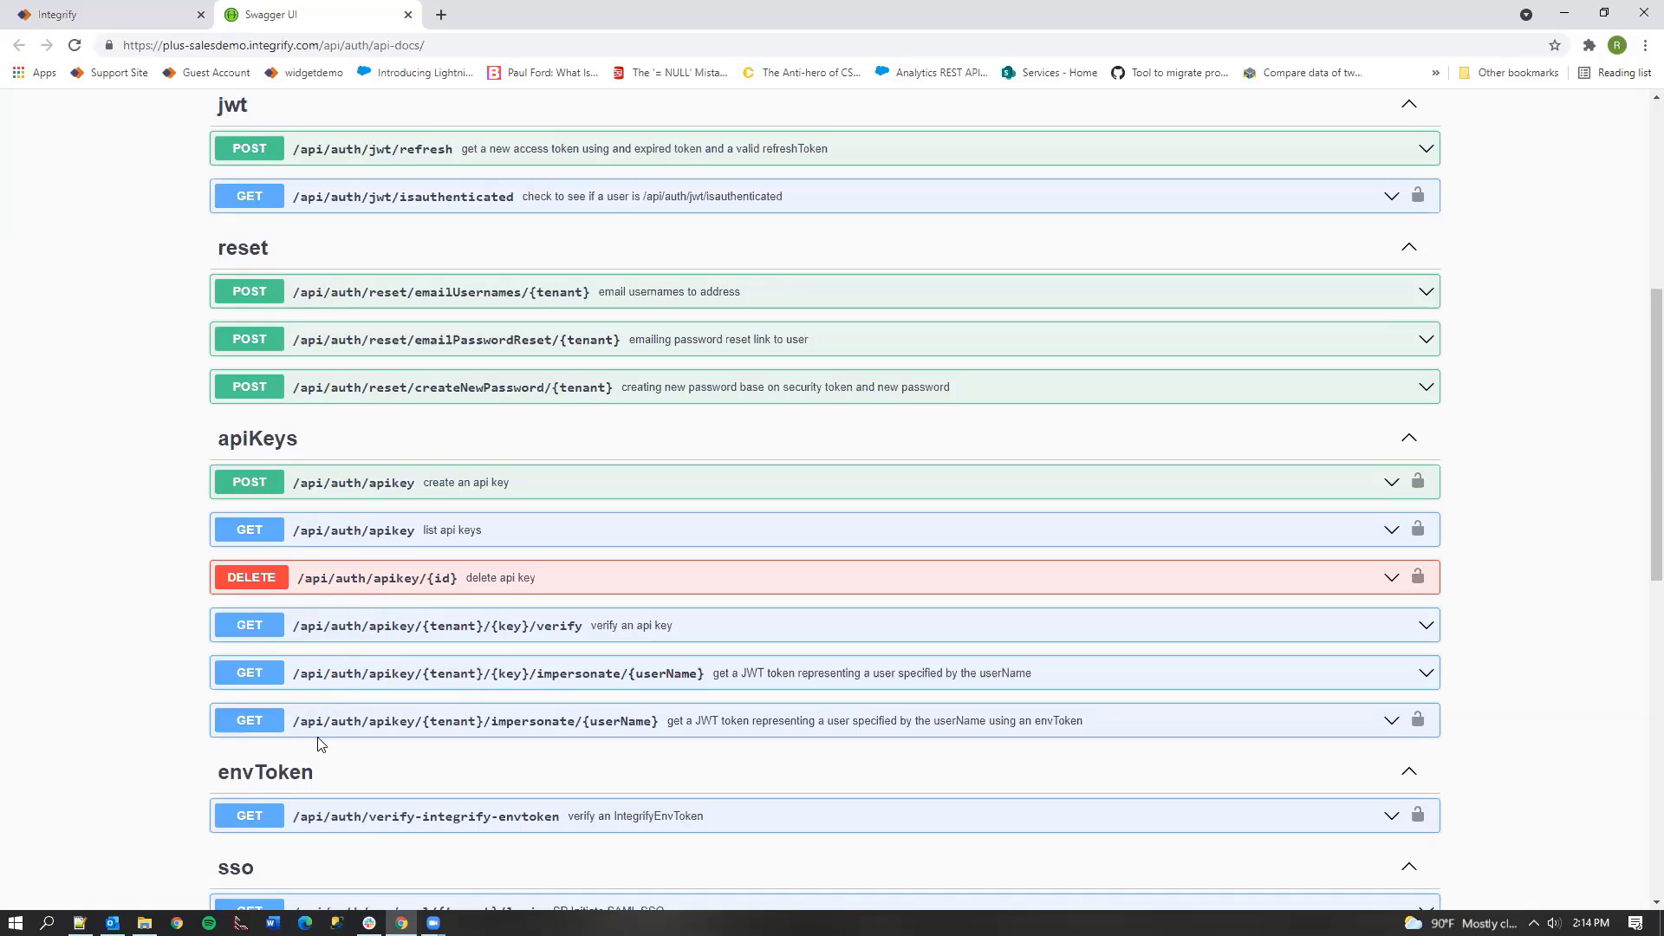
pyautogui.scroll(-5, 333, 656)
pyautogui.scroll(-4, 333, 656)
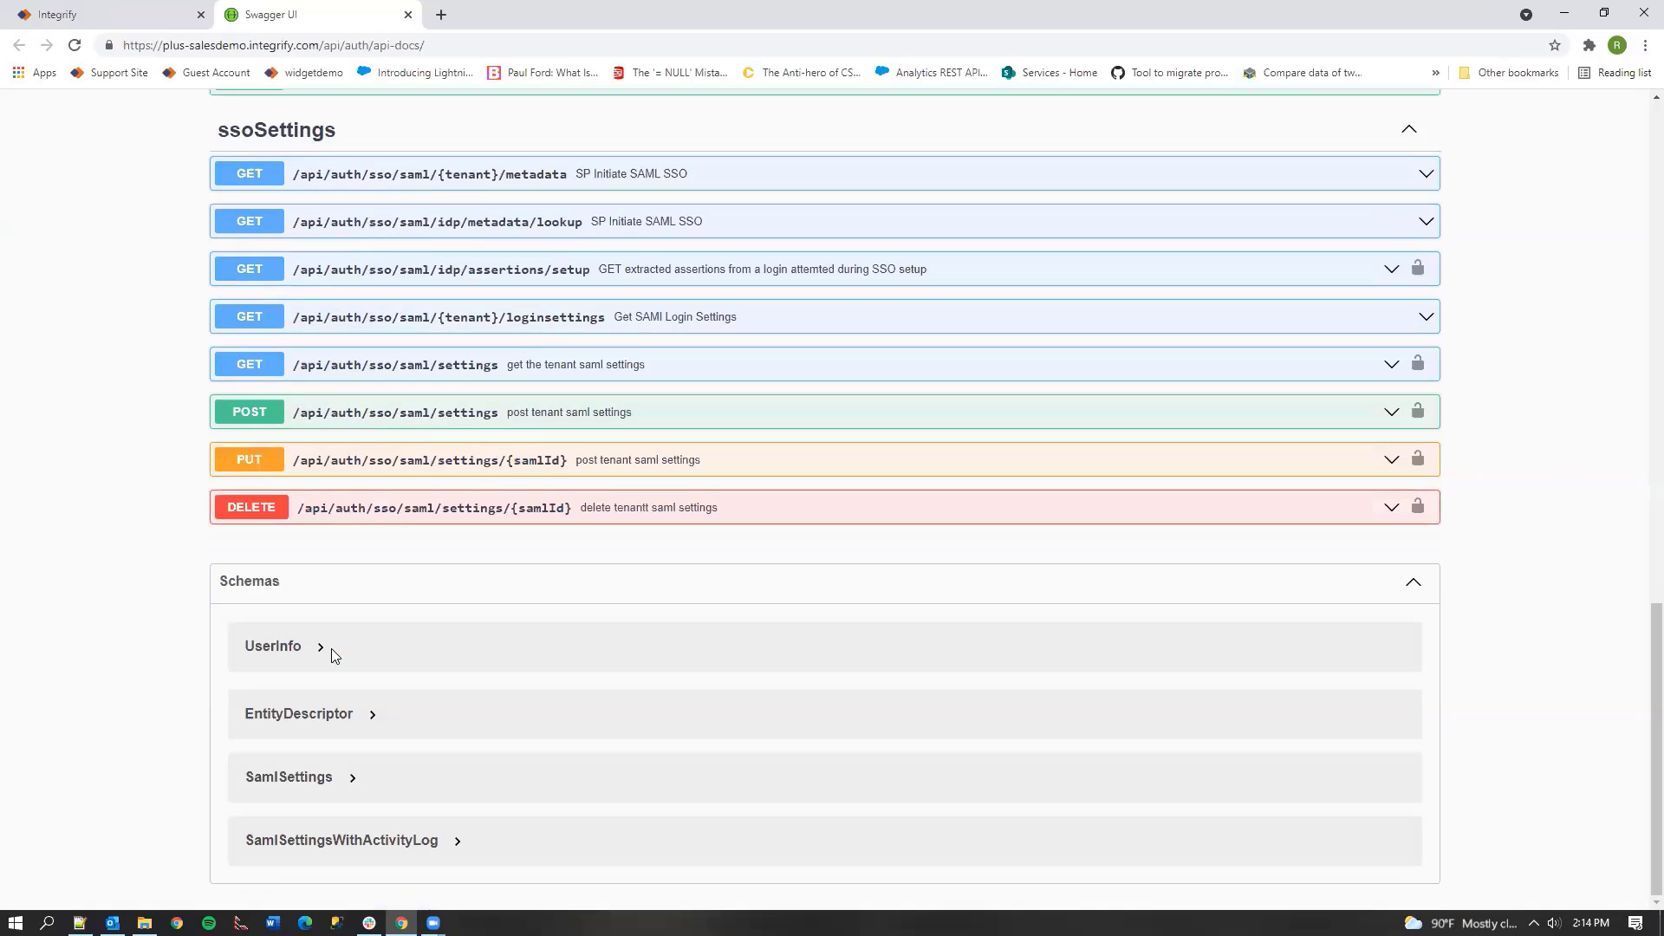
pyautogui.scroll(15, 331, 648)
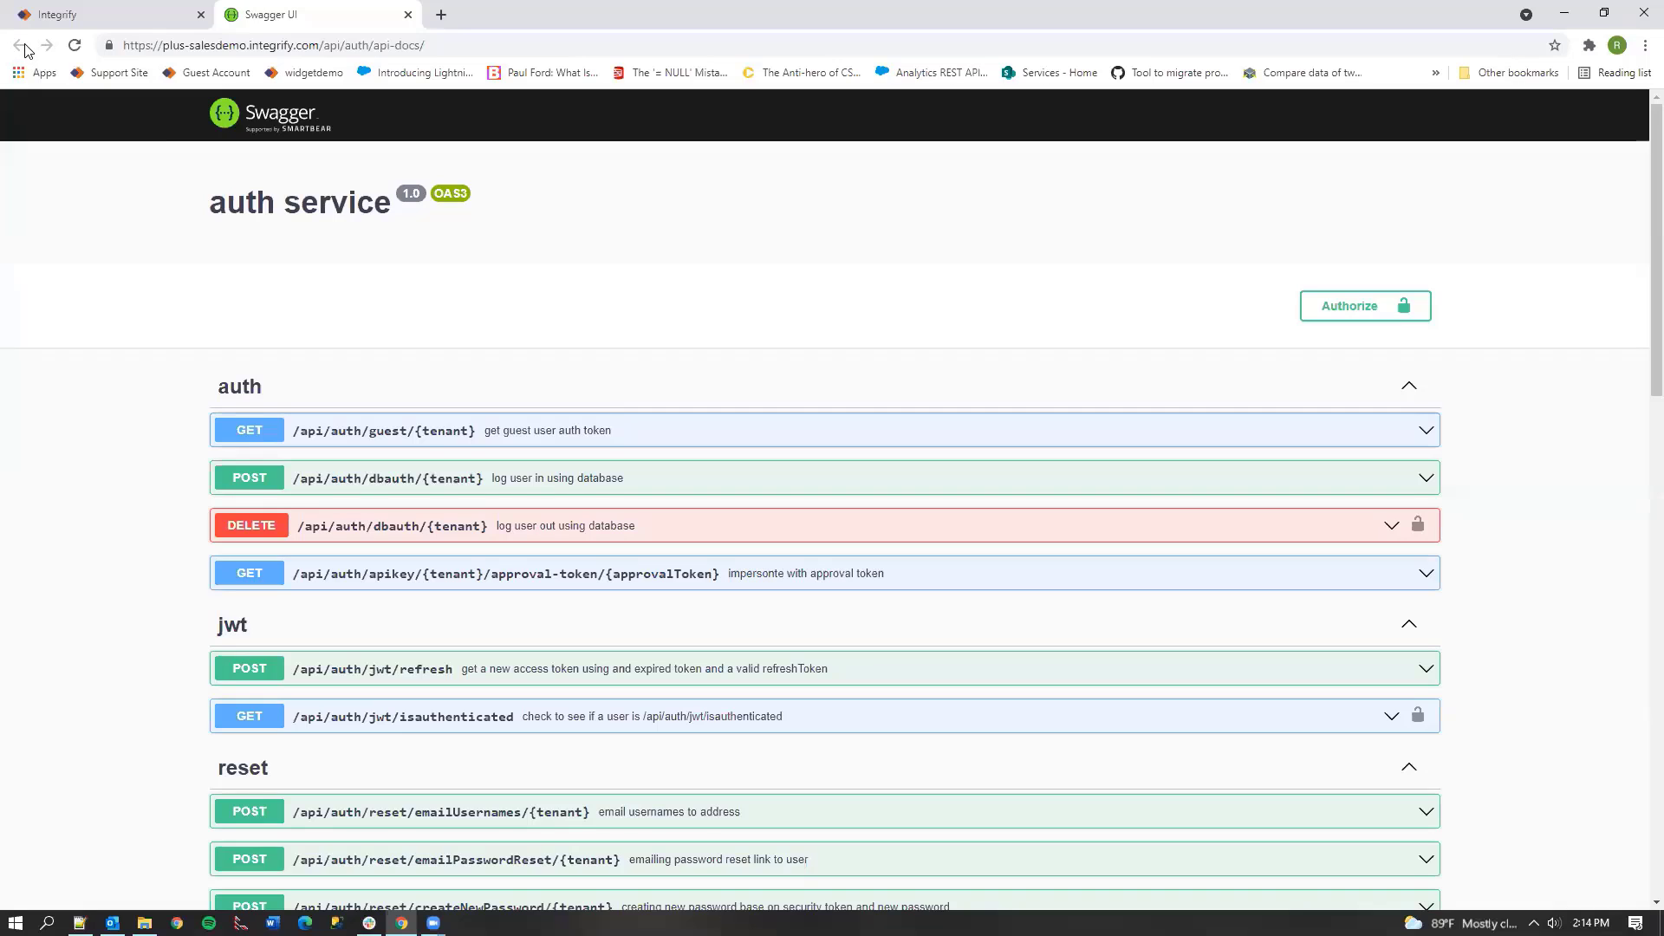
pyautogui.click(406, 15)
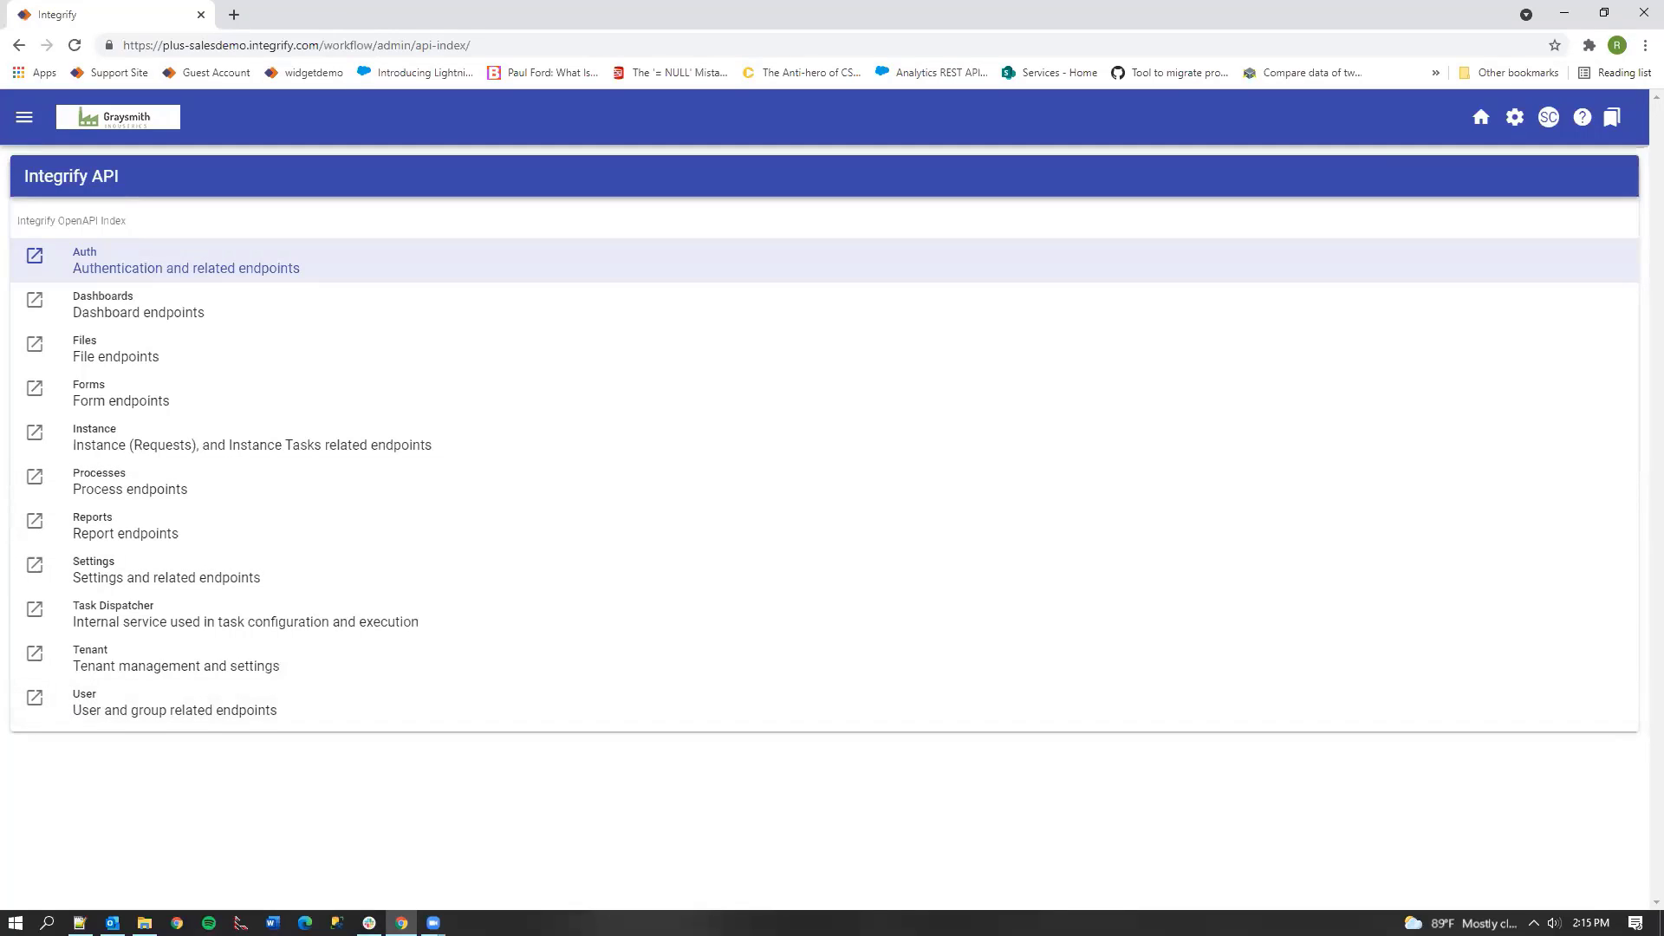
# Step: Open the Session Explorer to review the active user sessions
pyautogui.click(1523, 123)
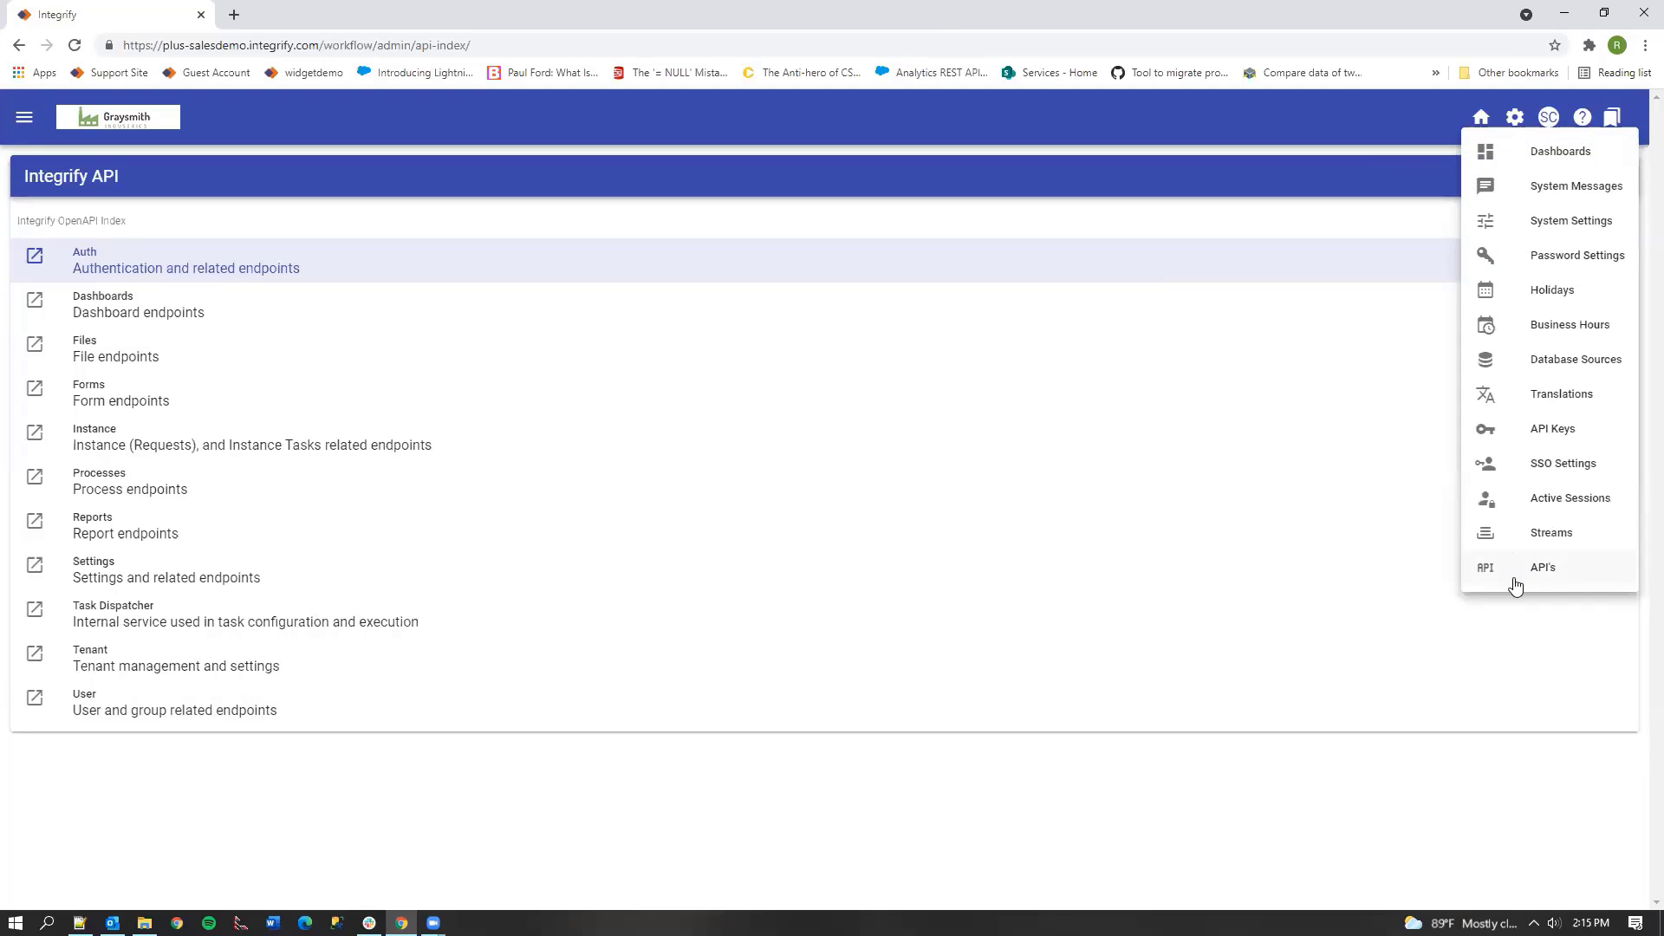
pyautogui.click(1490, 501)
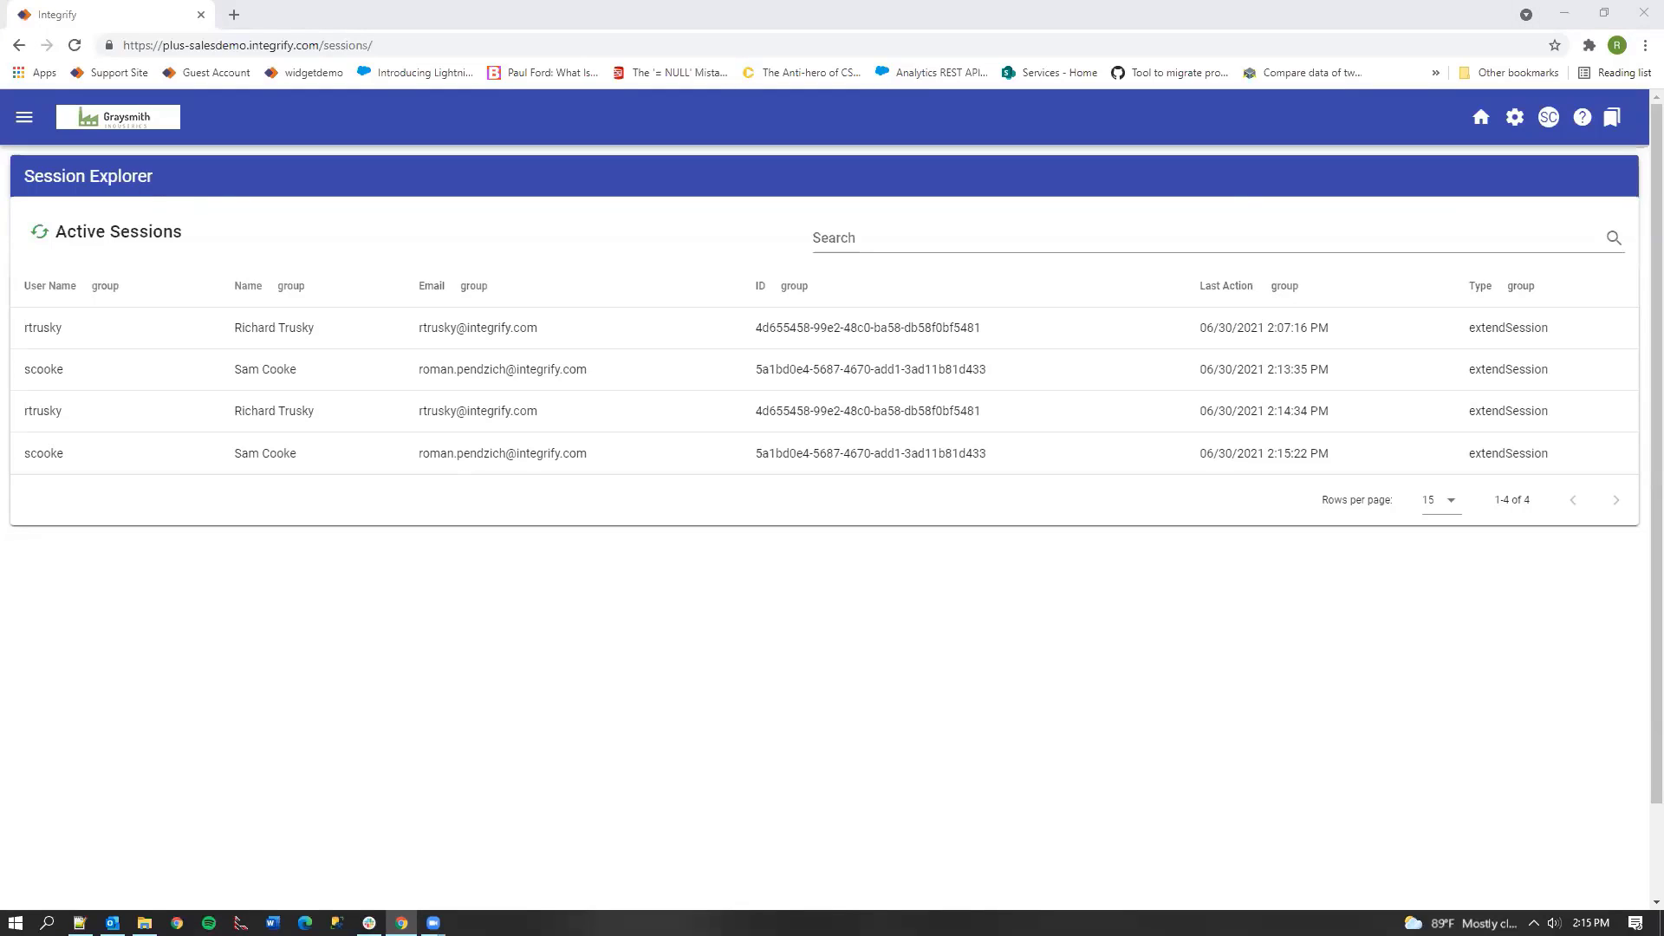
# Step: Open the CMO Reason for Conference Agenda Rejection form from the Marketing forms category in the form builder, and check the navigation options
pyautogui.click(25, 117)
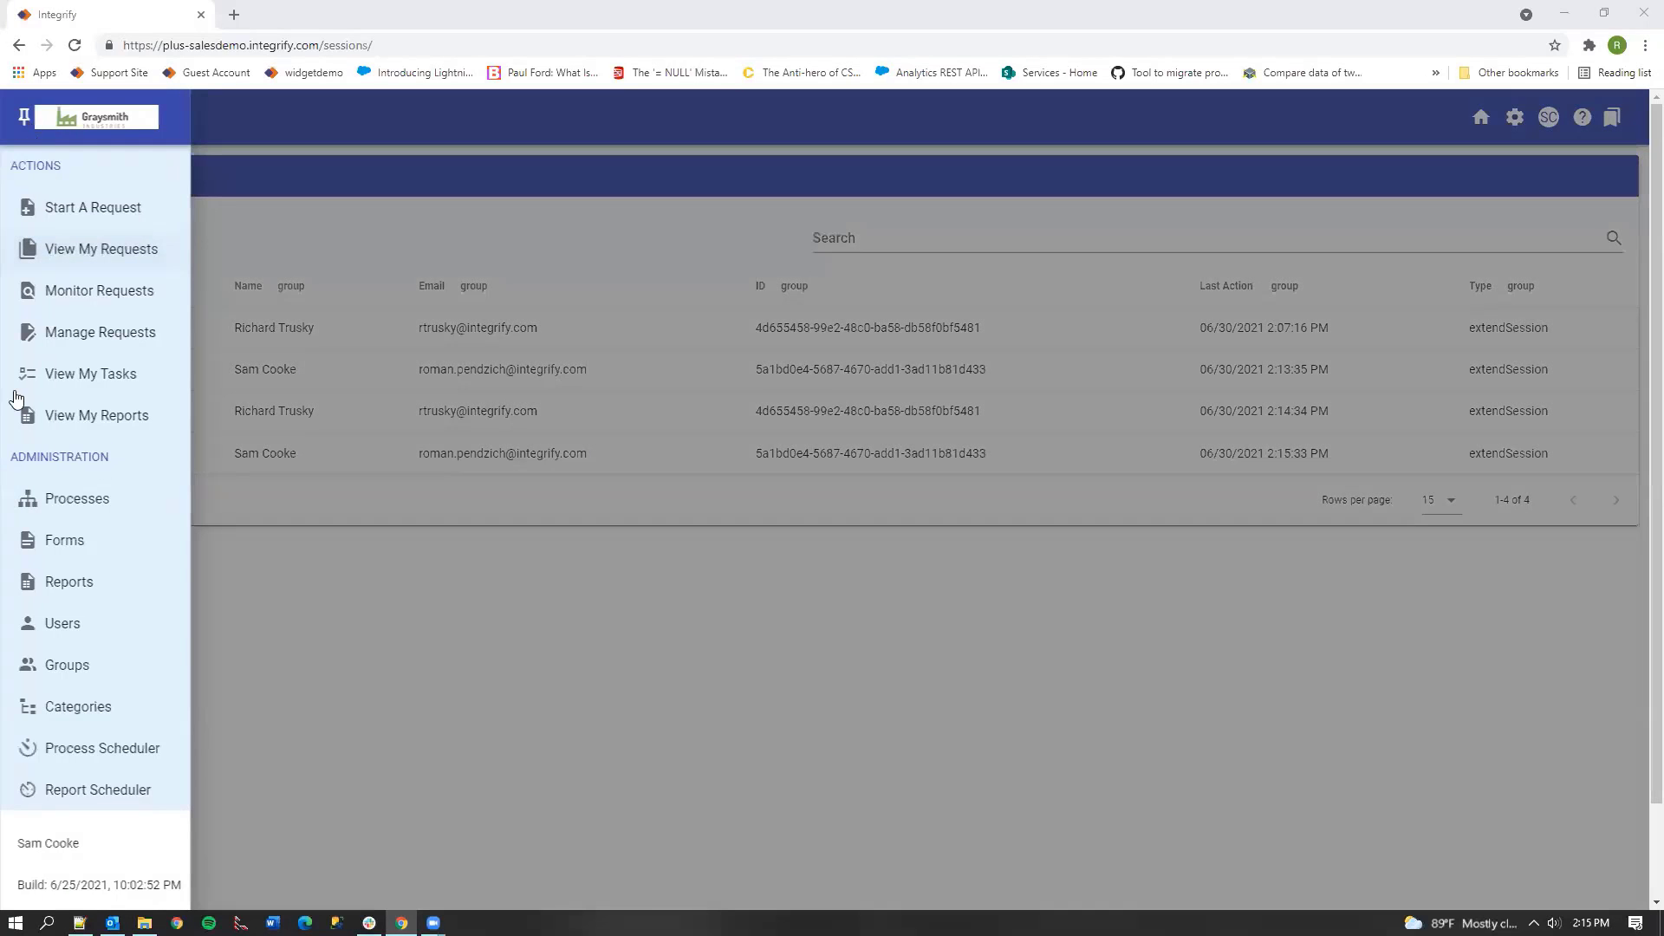
pyautogui.click(58, 541)
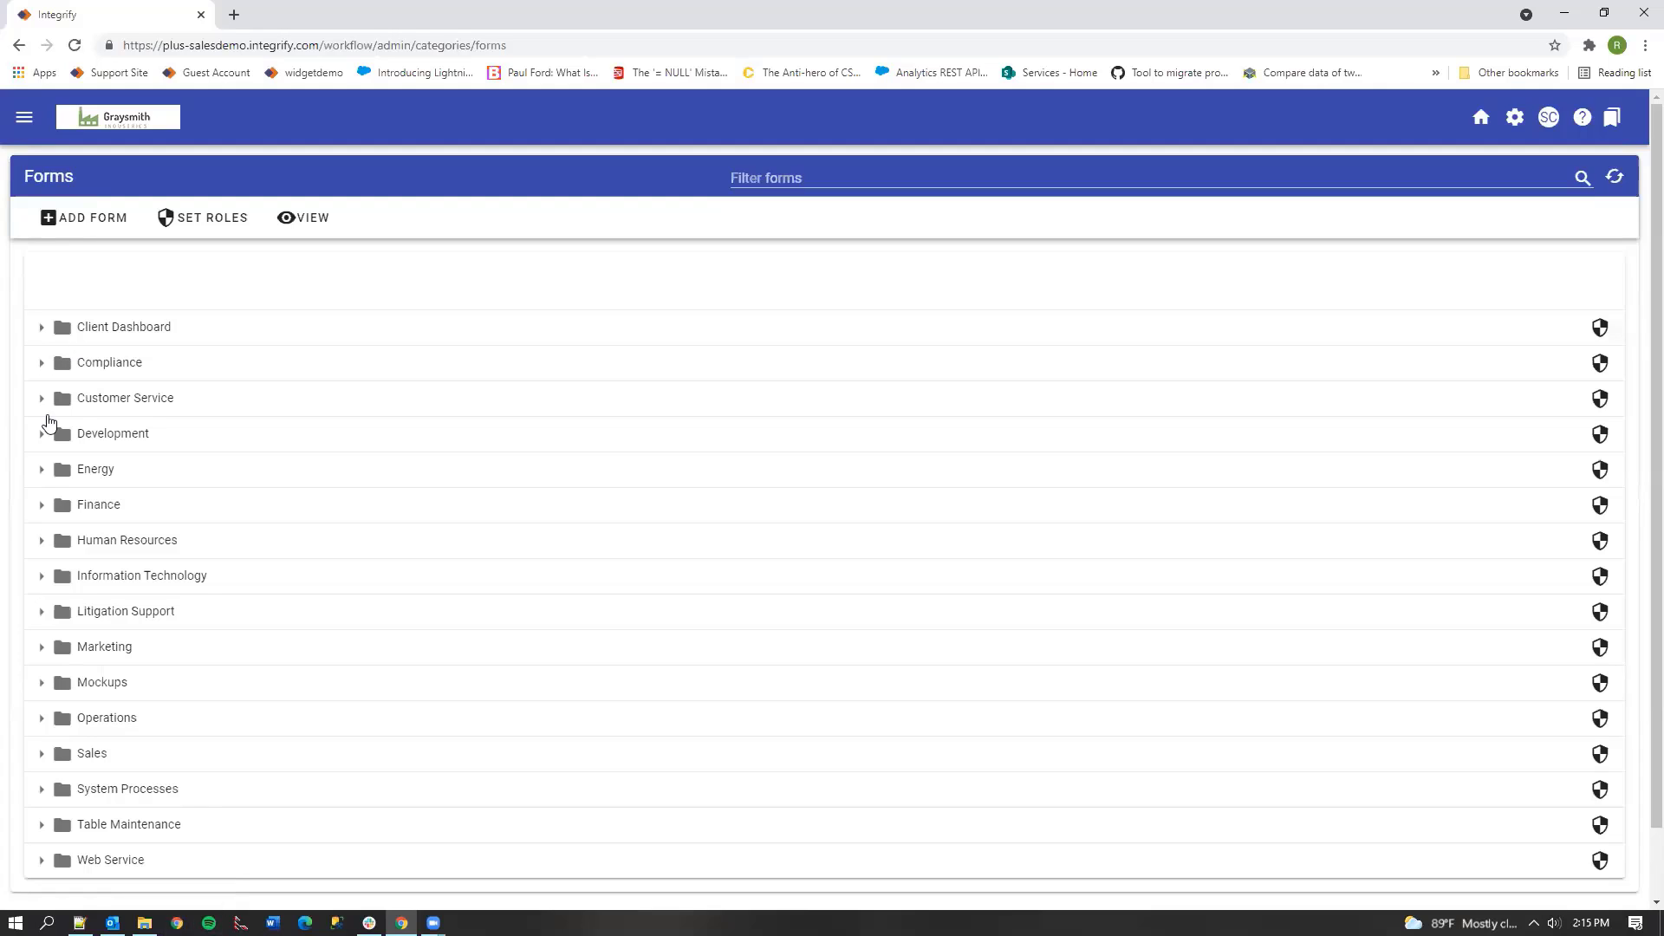
pyautogui.click(45, 647)
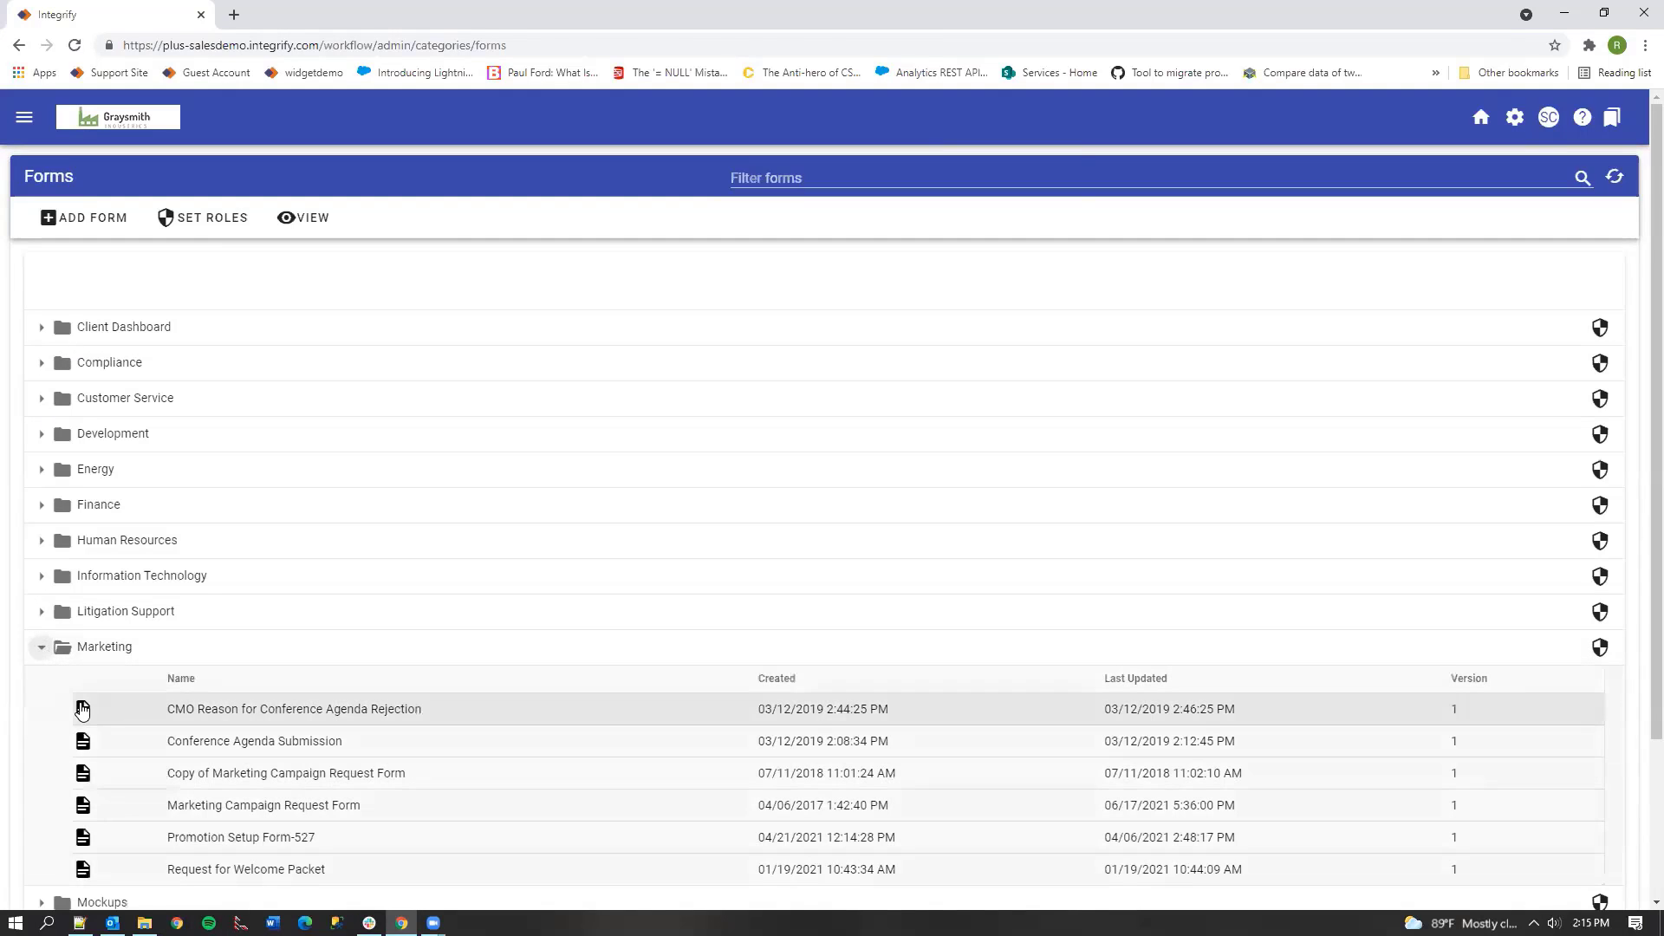
pyautogui.click(82, 704)
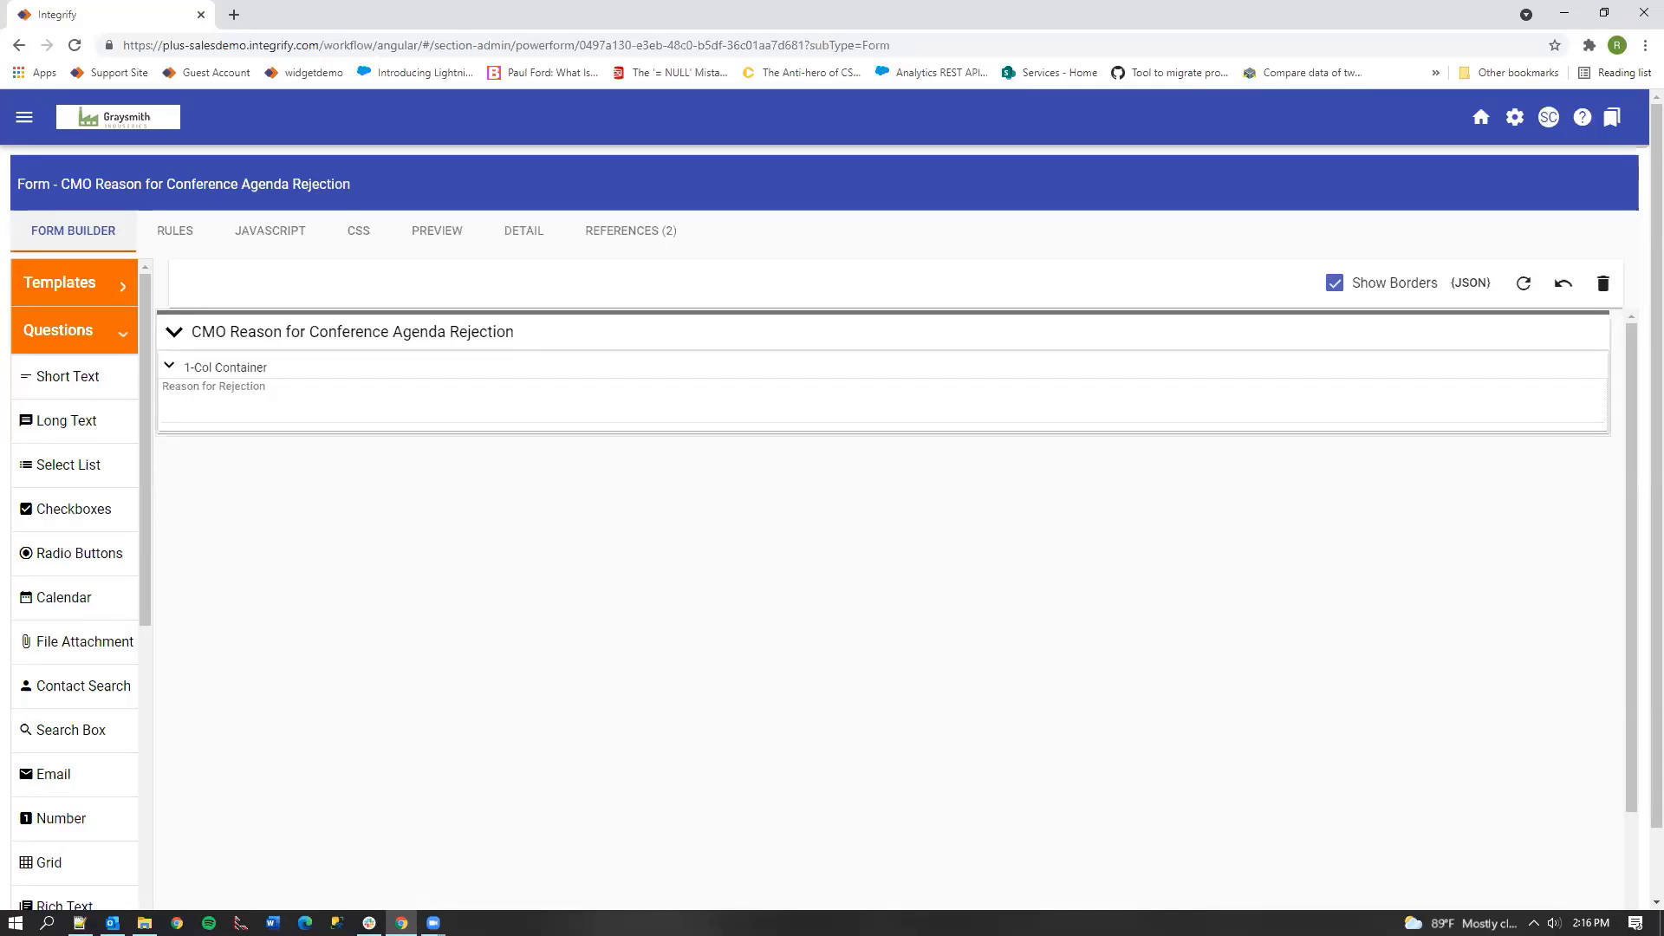
pyautogui.click(24, 118)
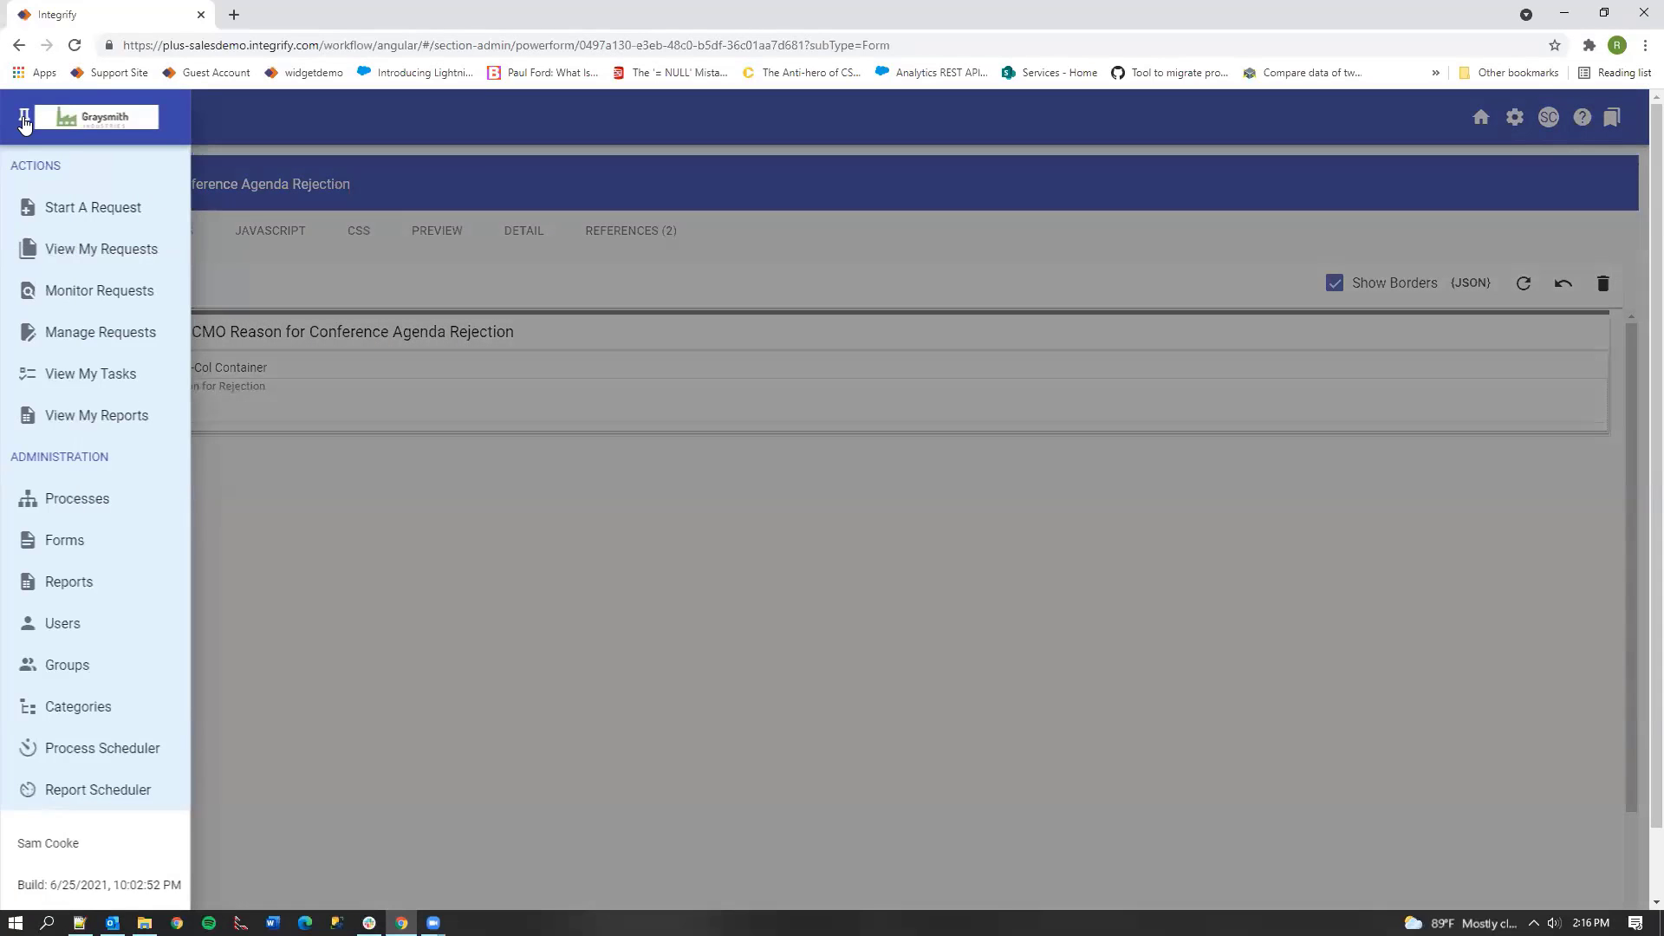
pyautogui.click(374, 120)
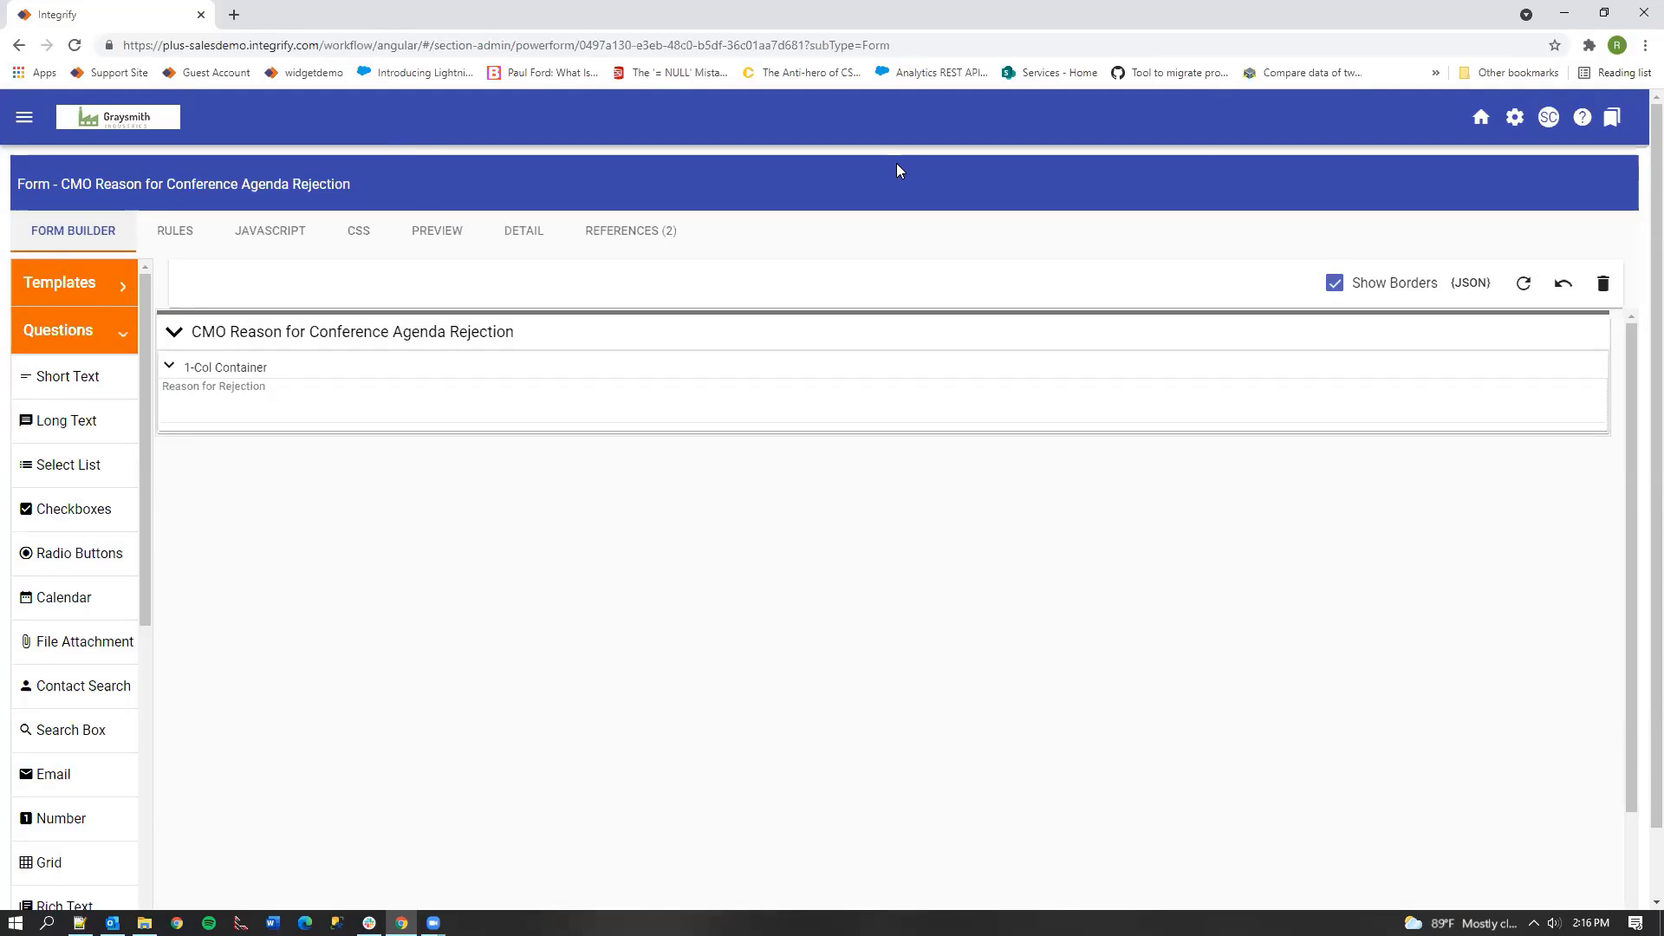
# Step: Review the account options and the administration settings options, and return to the Company Request Dashboard
pyautogui.click(1548, 122)
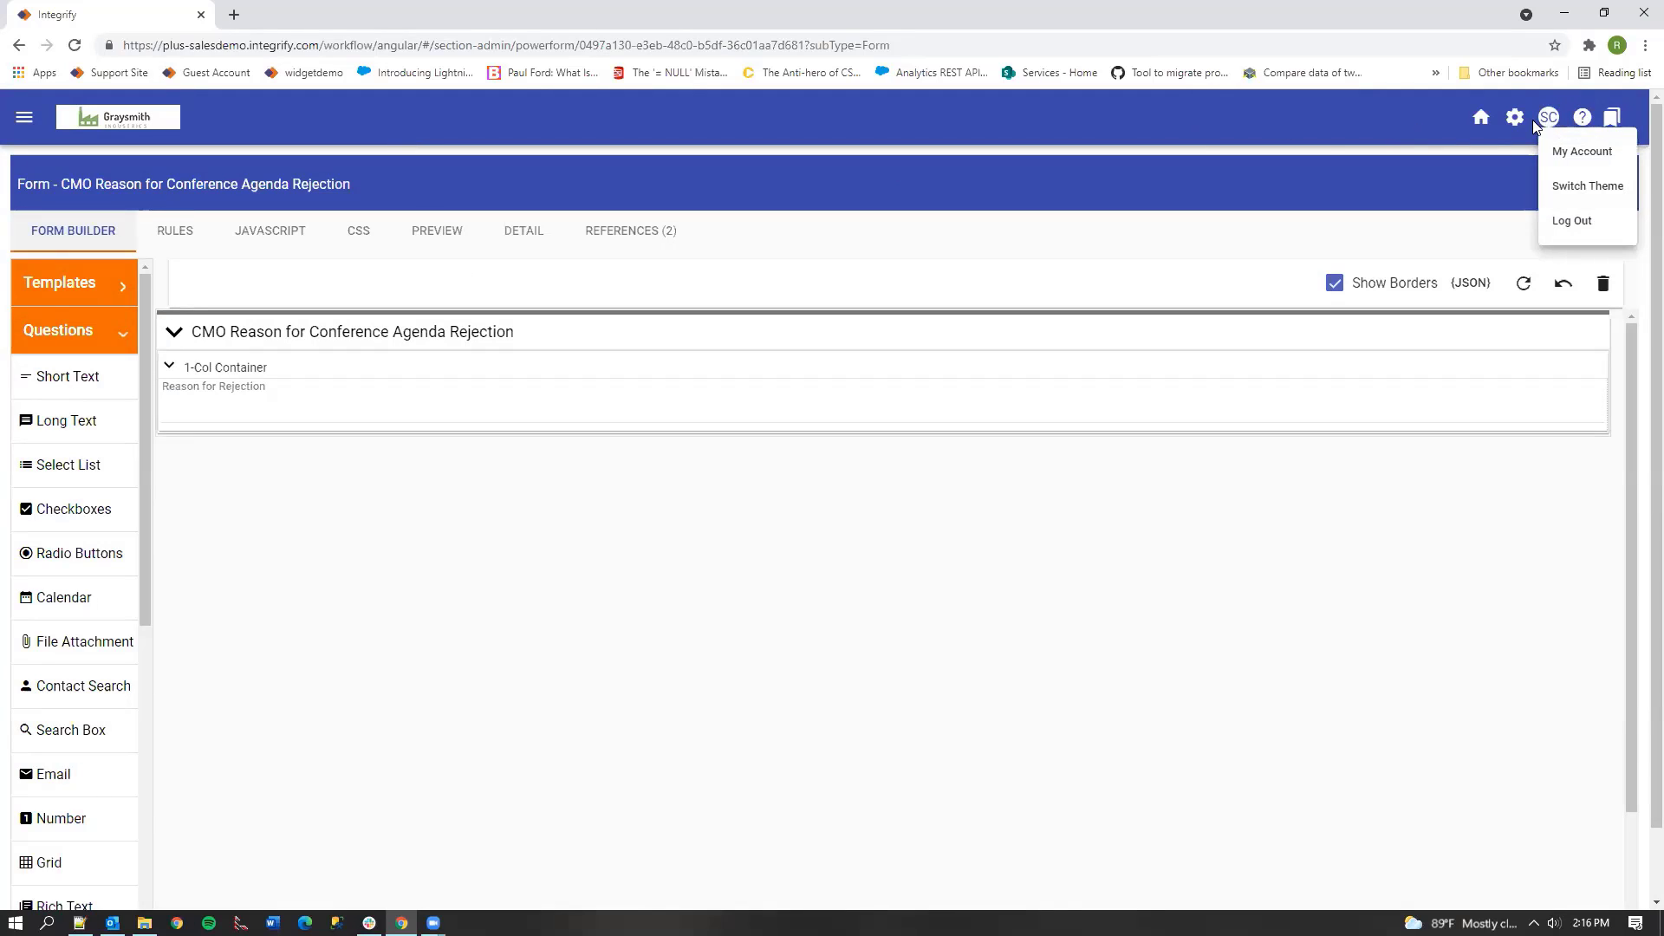
pyautogui.click(1519, 120)
pyautogui.click(1518, 119)
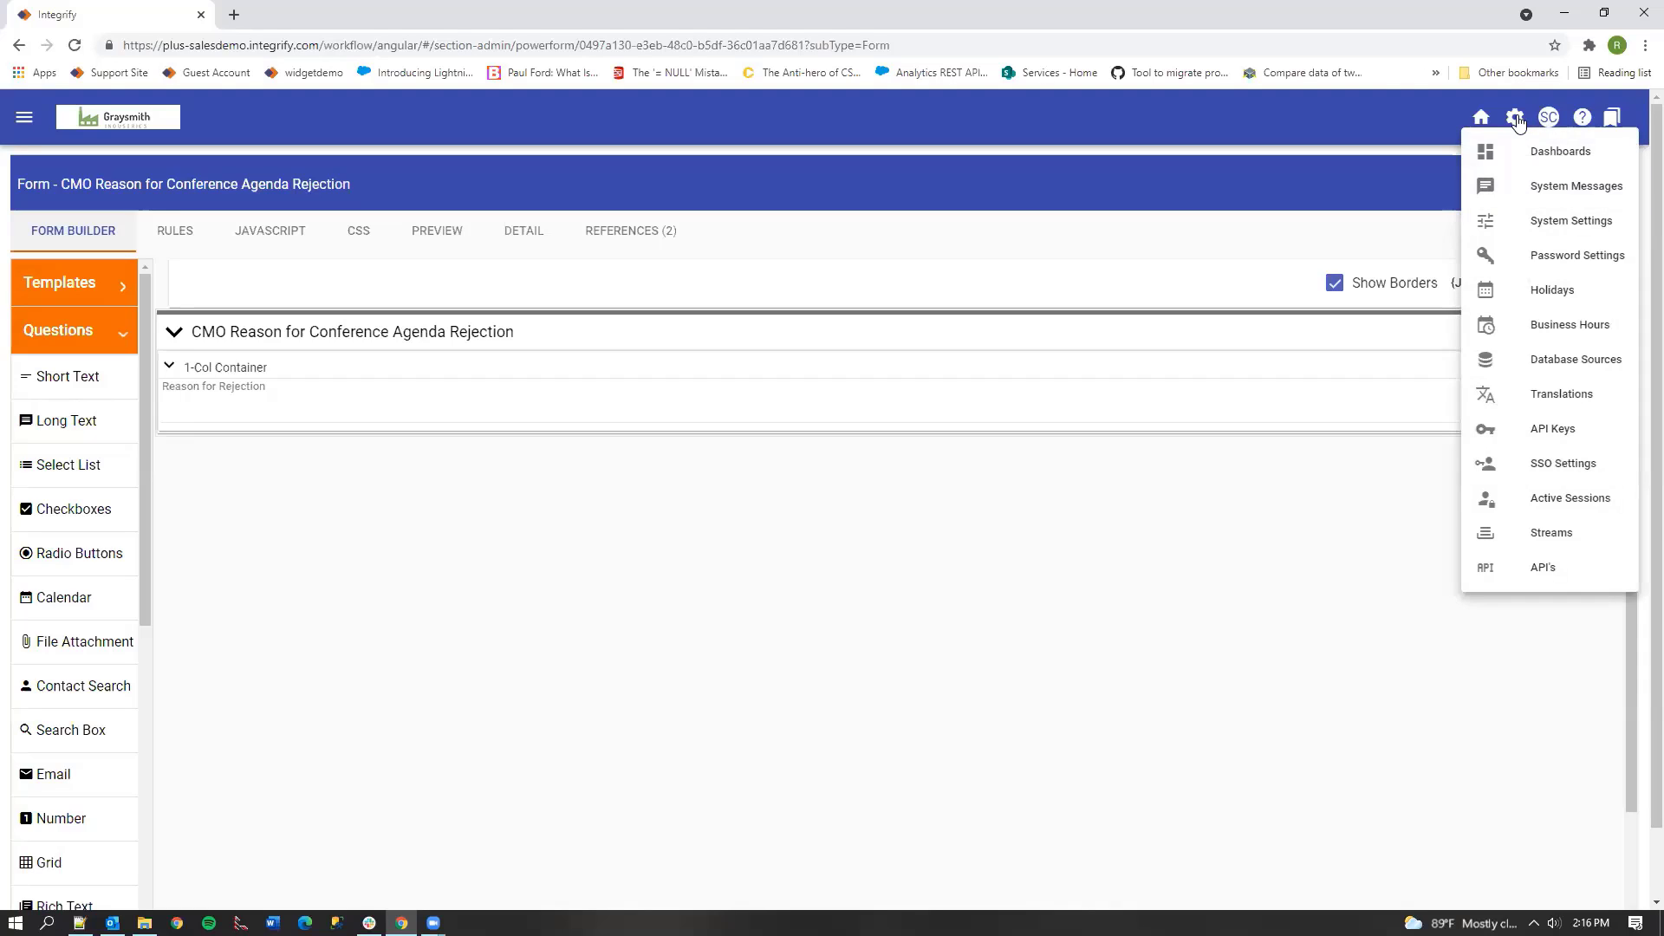
pyautogui.click(509, 587)
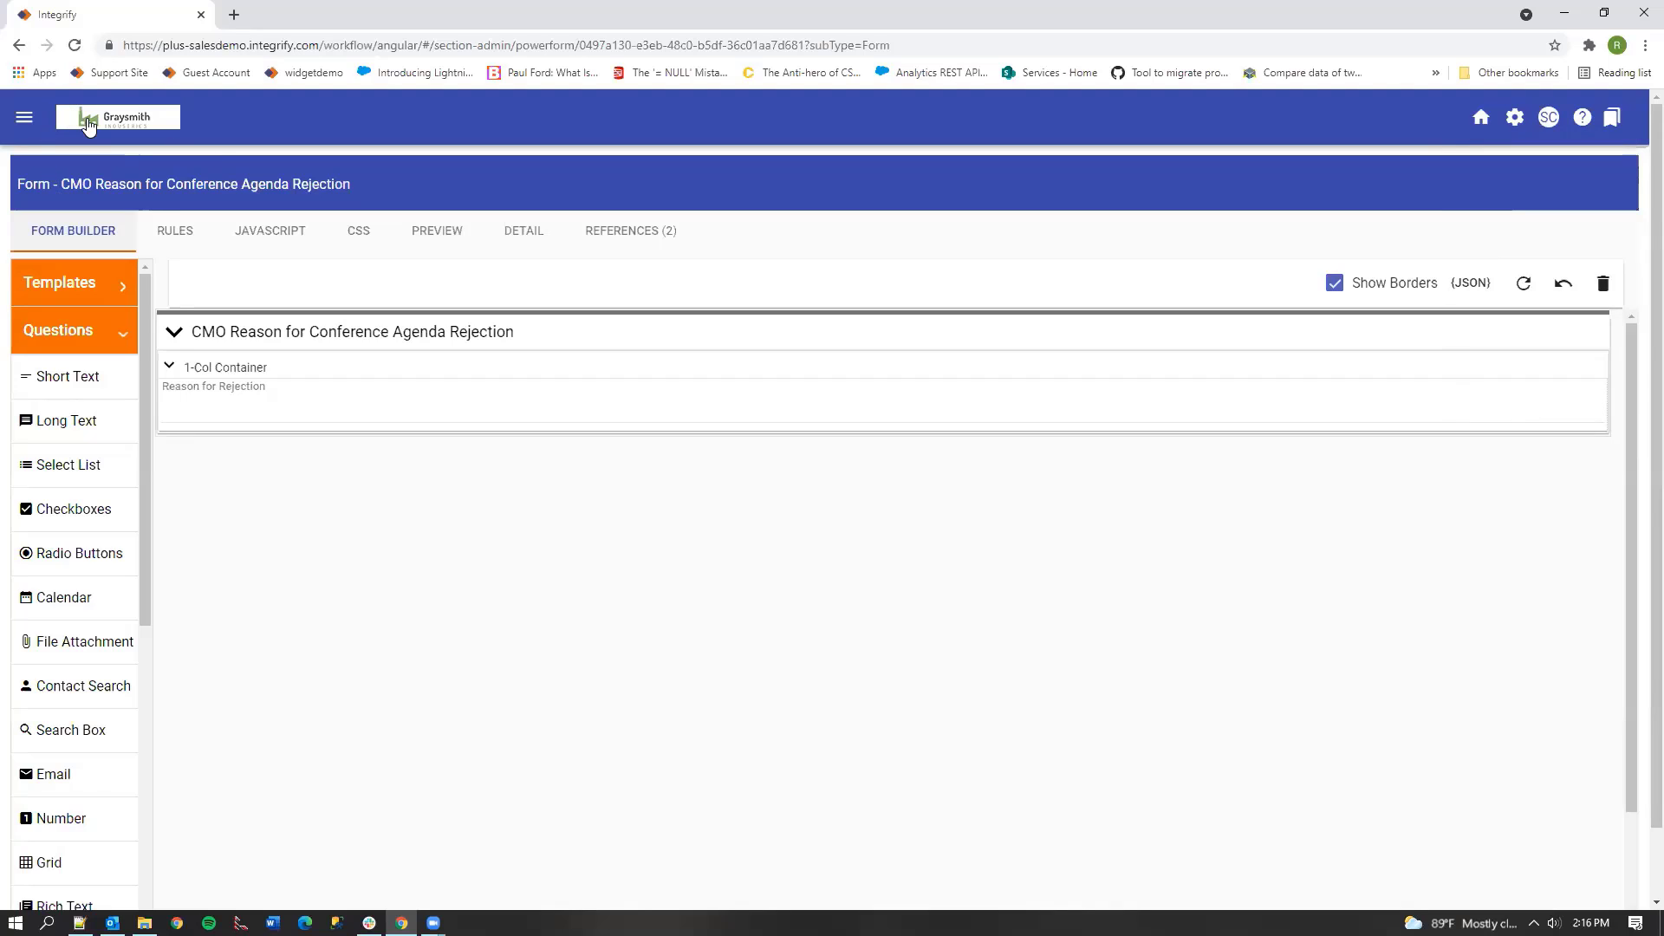
pyautogui.click(169, 120)
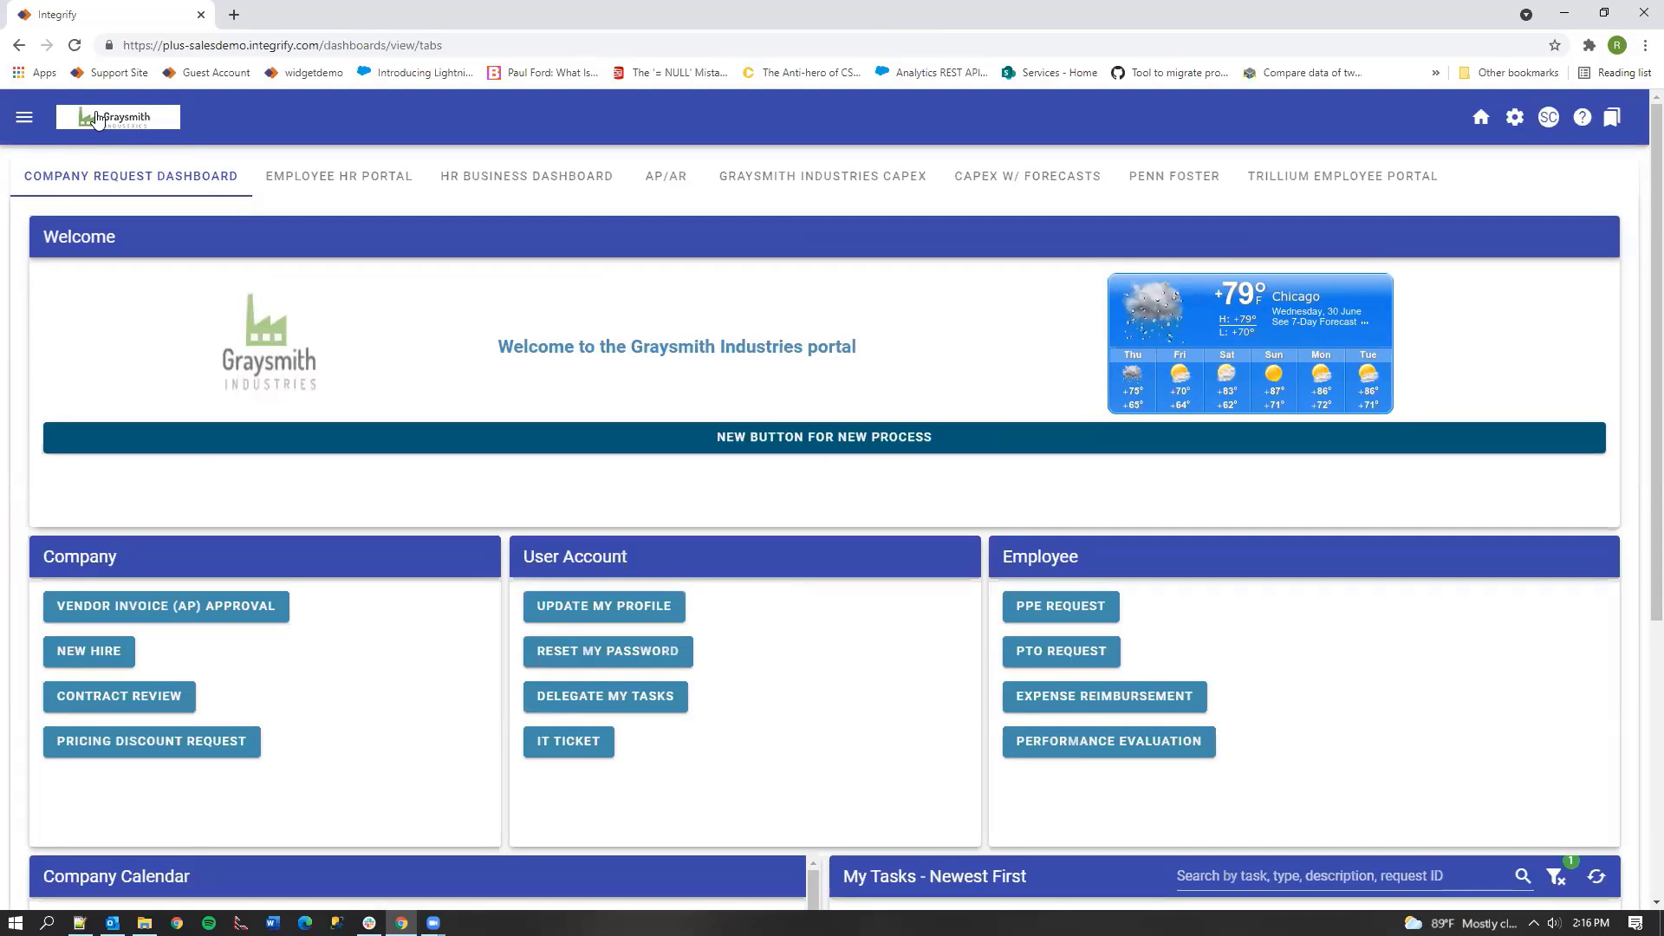
# Step: Review the navigation menu's actions and administration entries, pin it beside the dashboard, and unpin and collapse it again
pyautogui.click(26, 116)
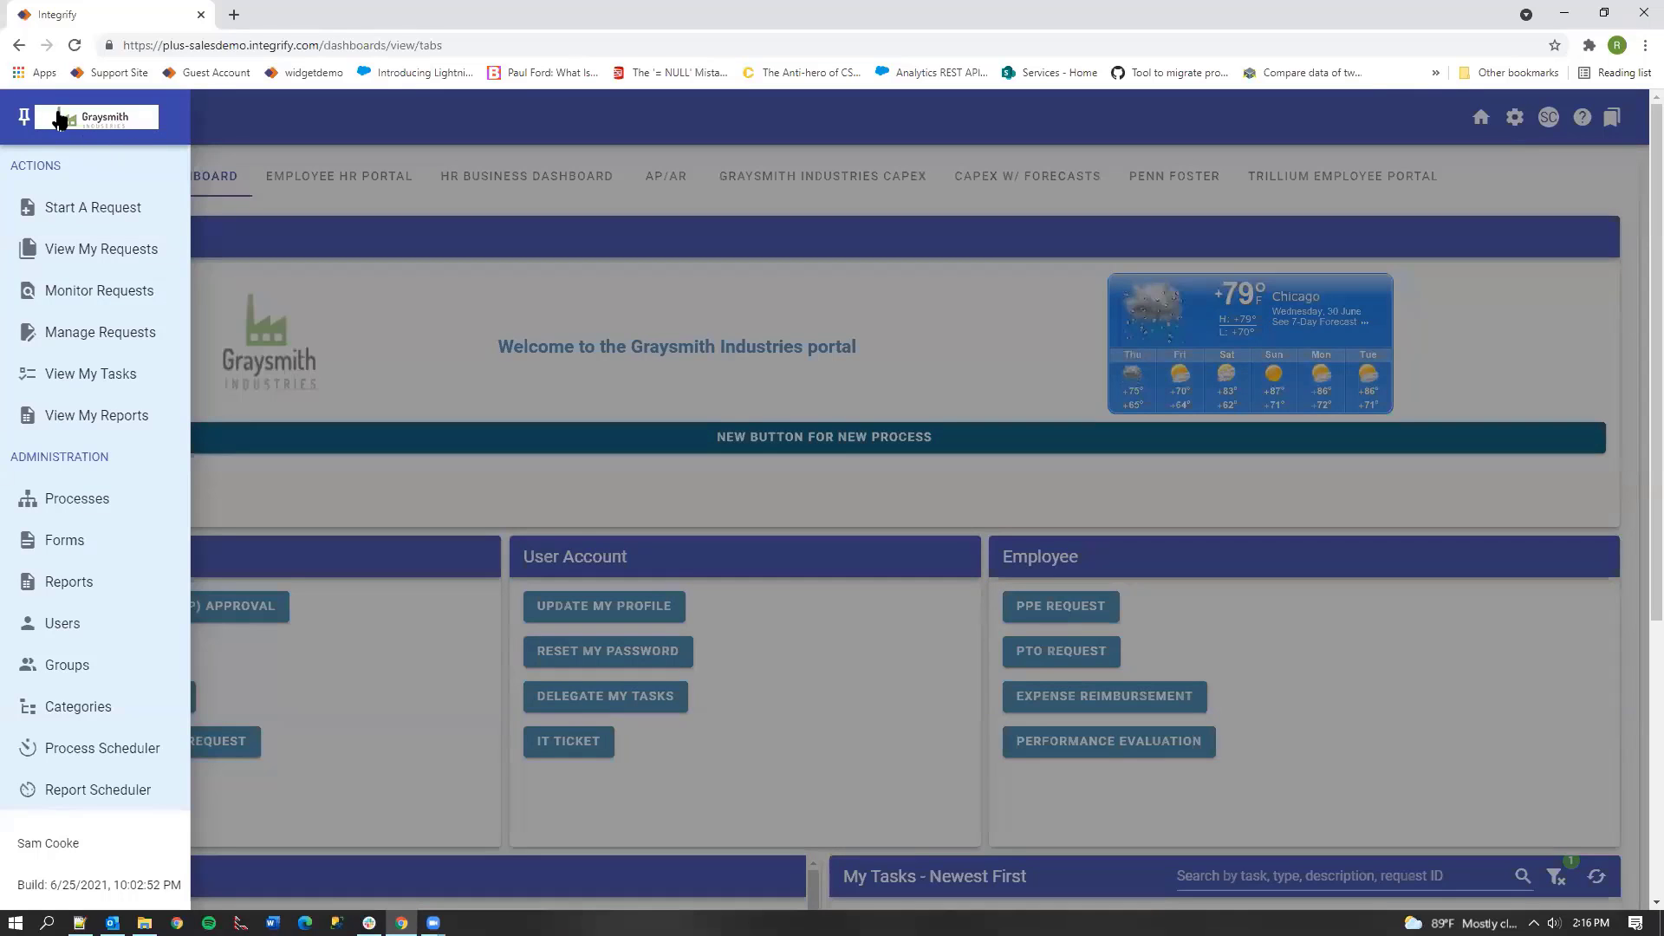
pyautogui.click(57, 130)
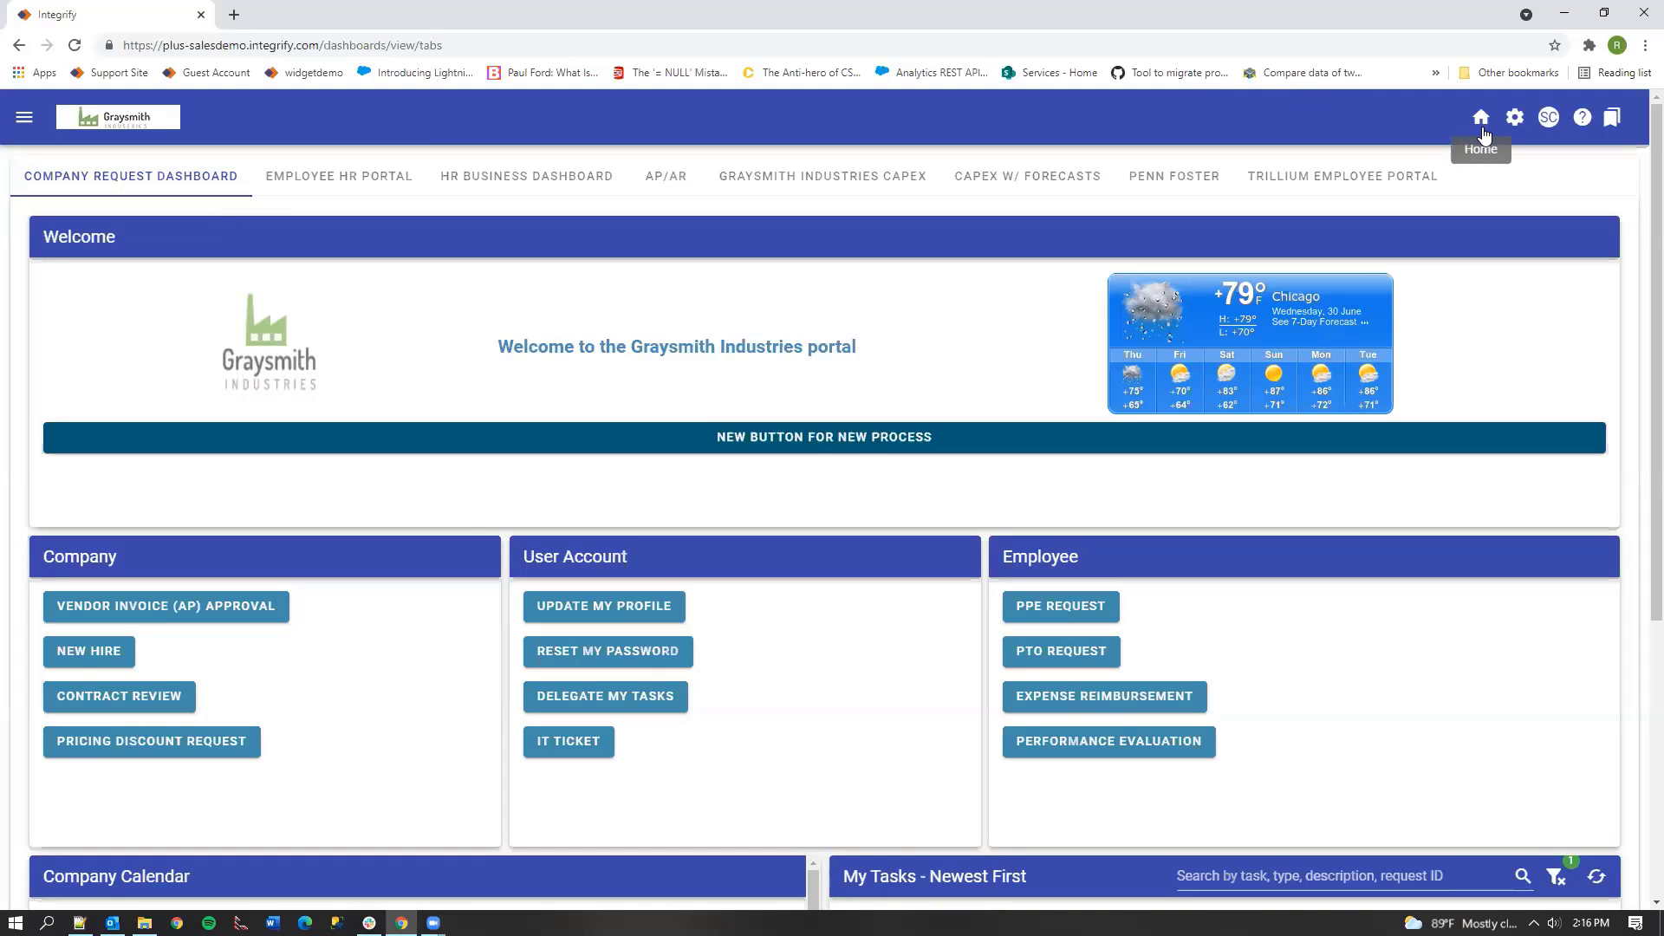
pyautogui.click(20, 123)
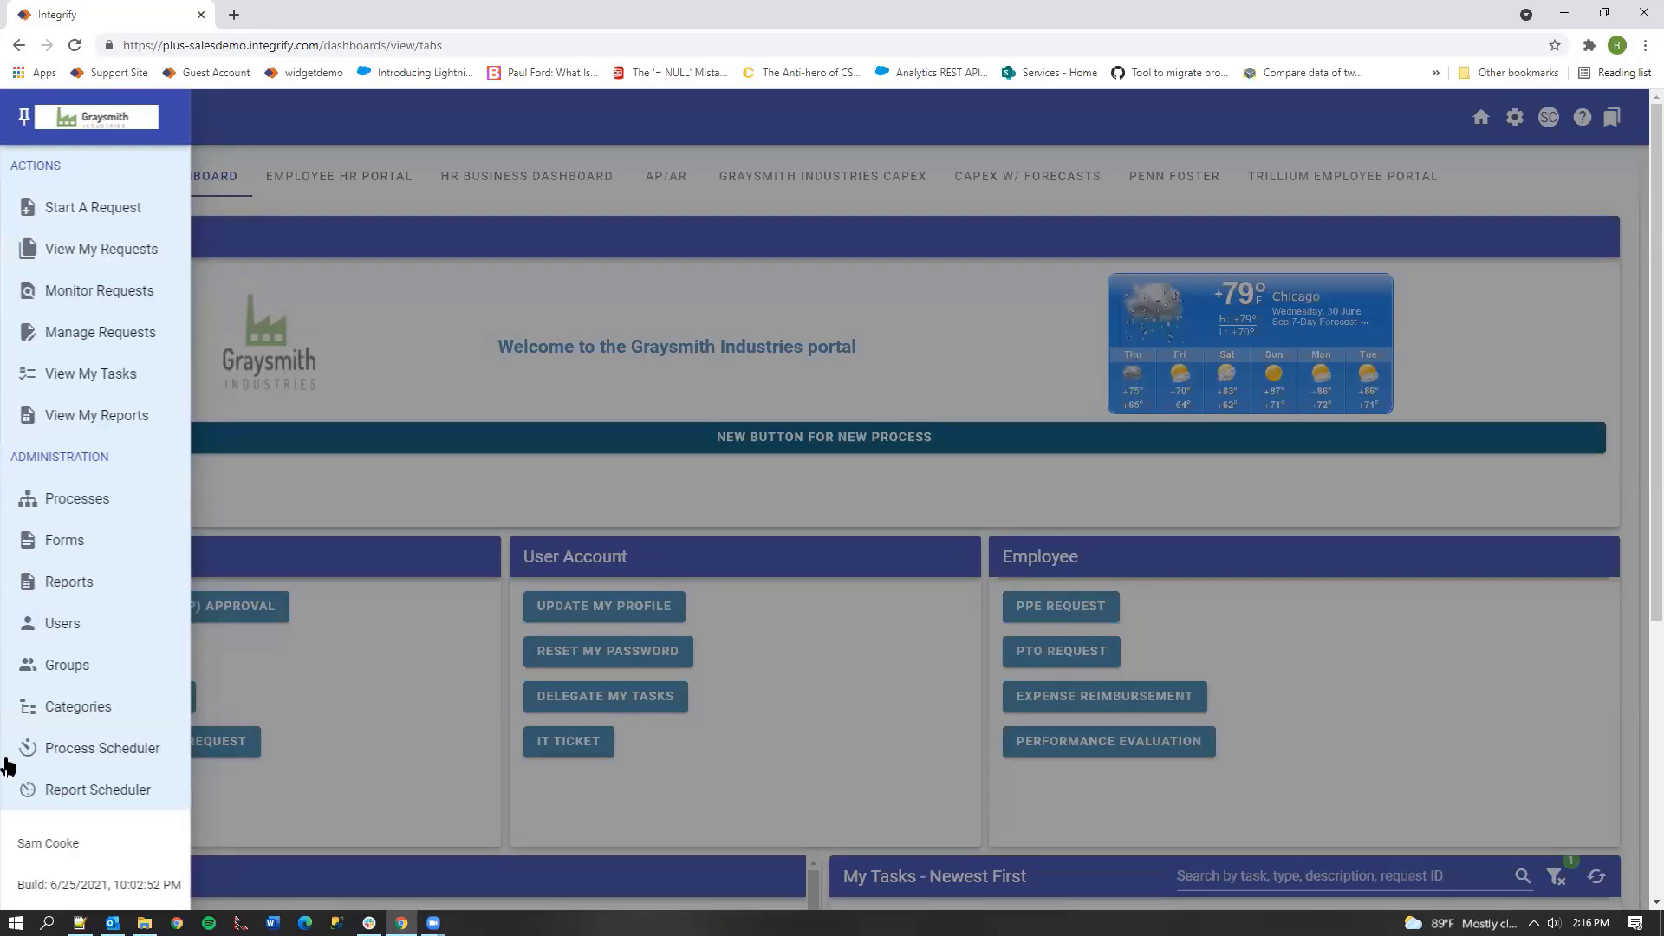
pyautogui.click(19, 122)
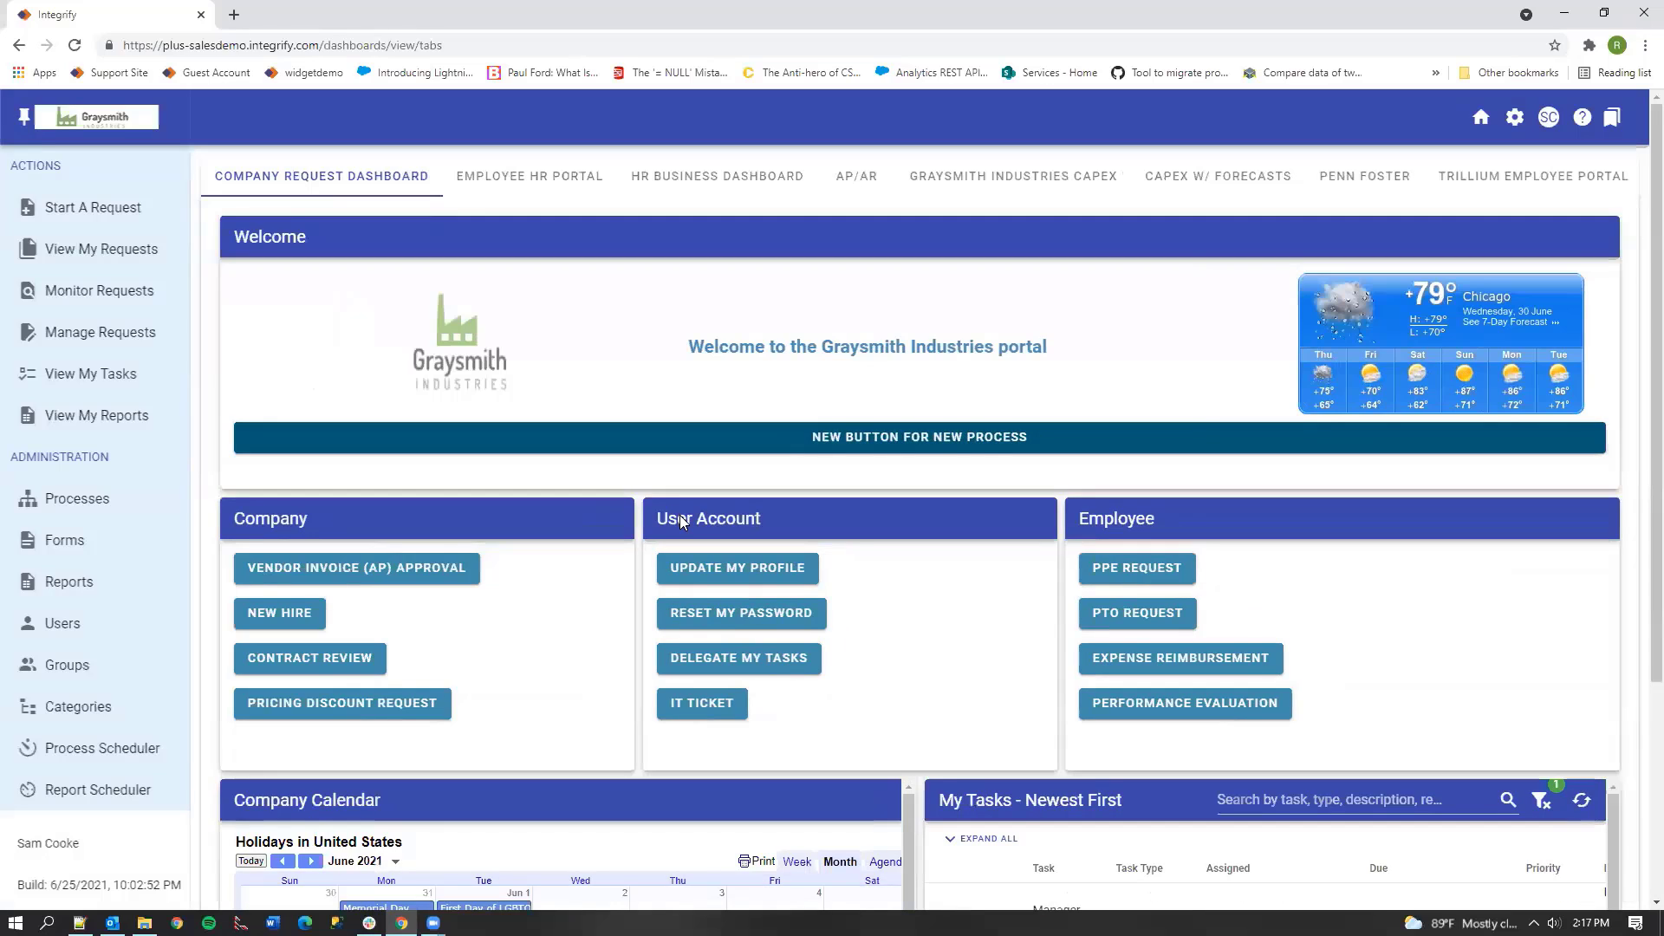
pyautogui.click(21, 121)
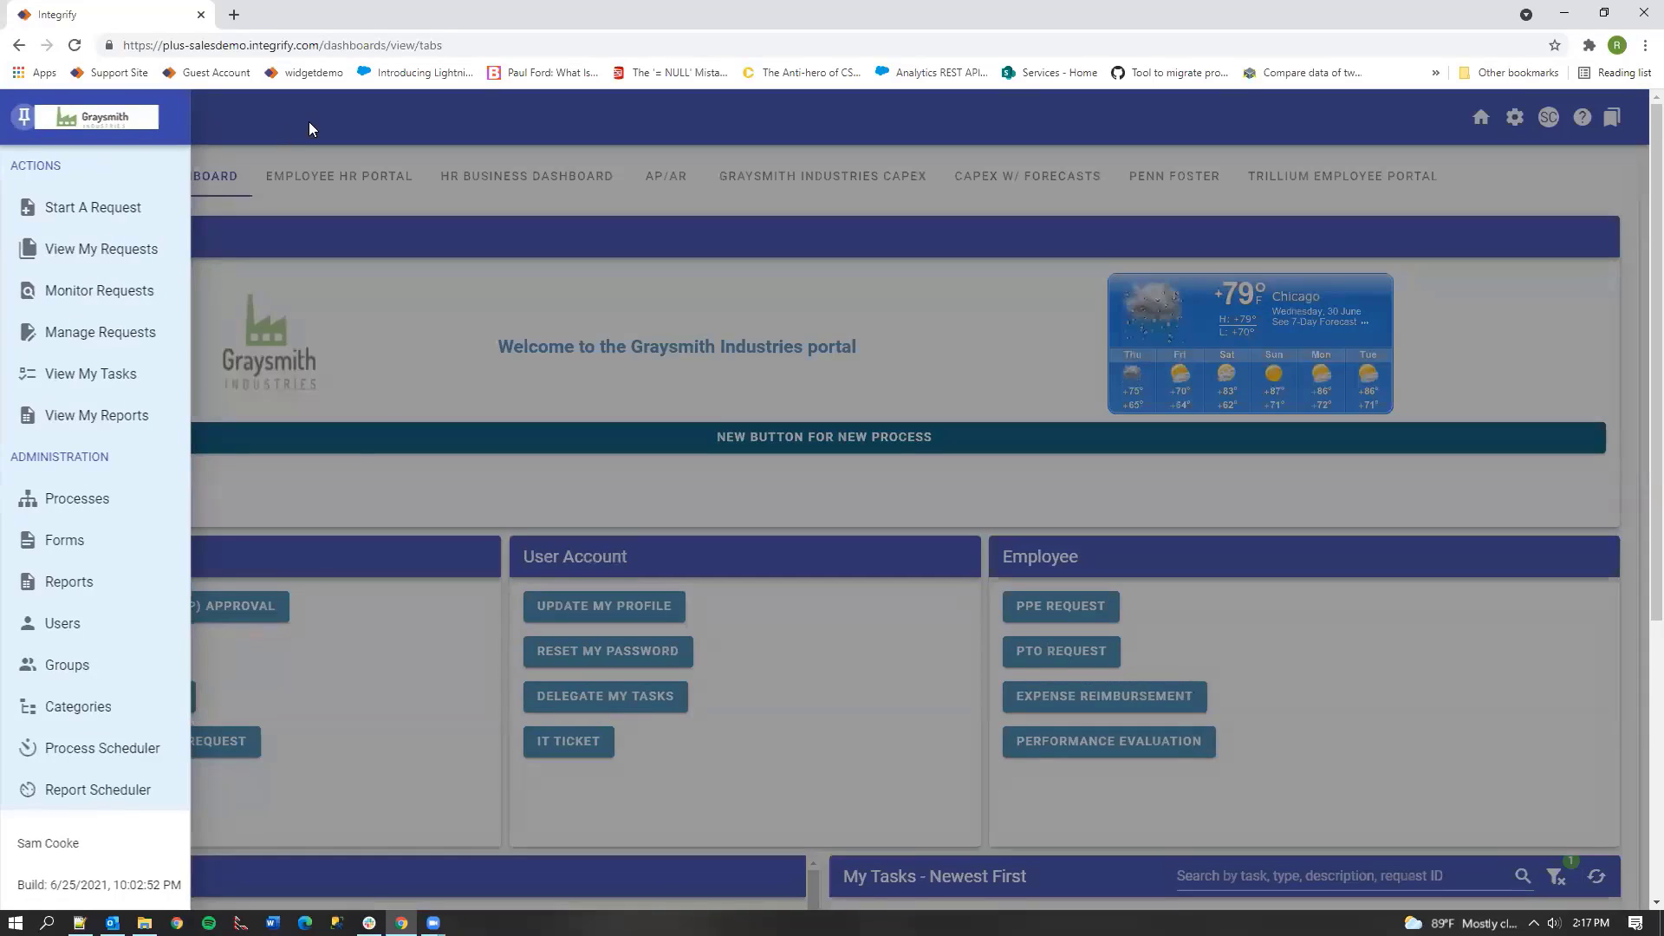
pyautogui.click(325, 111)
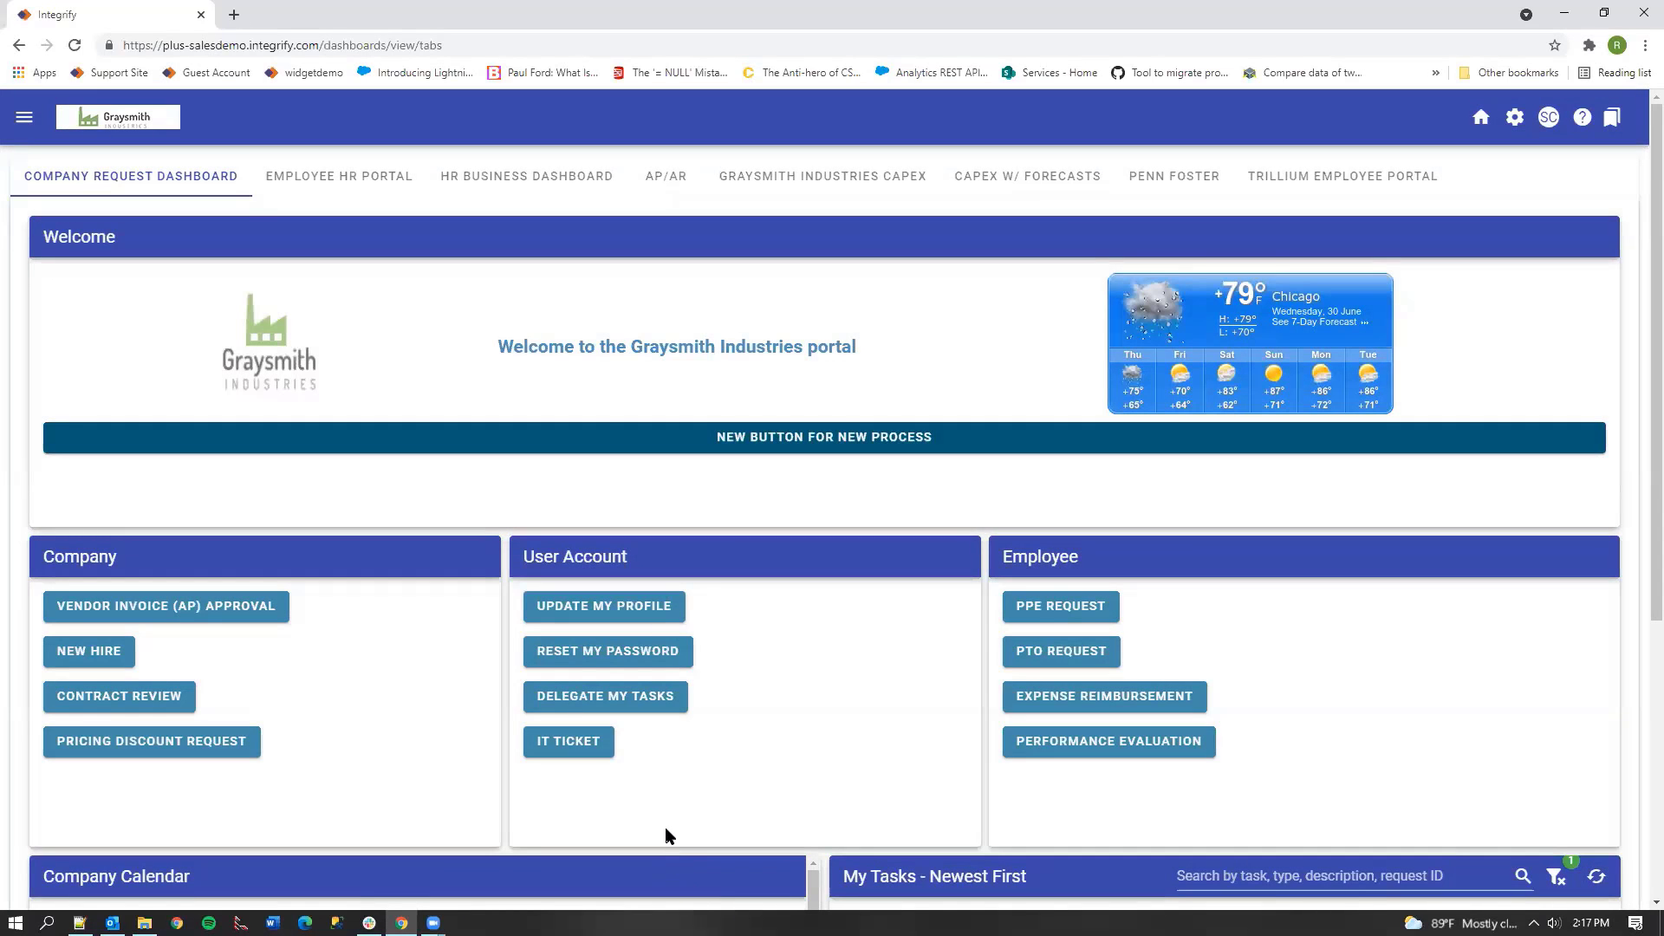
# Step: Start a Vendor Invoice (AP) Approval request from the Company section and look through its invoice data entry form
pyautogui.click(217, 606)
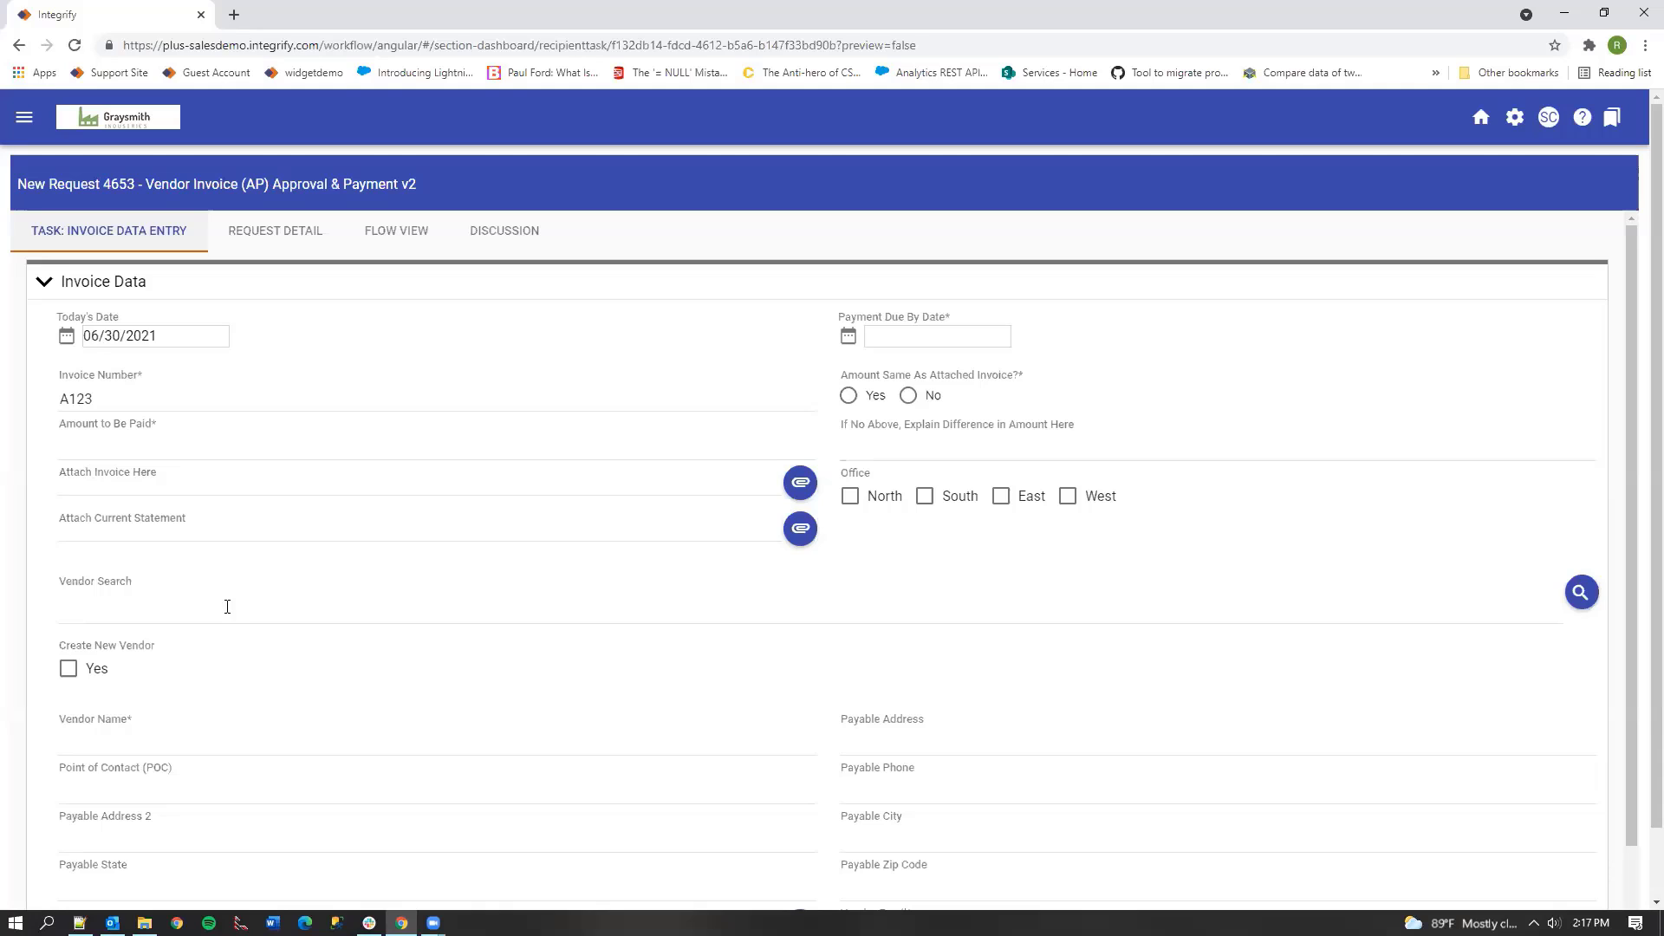
pyautogui.scroll(-2, 1199, 809)
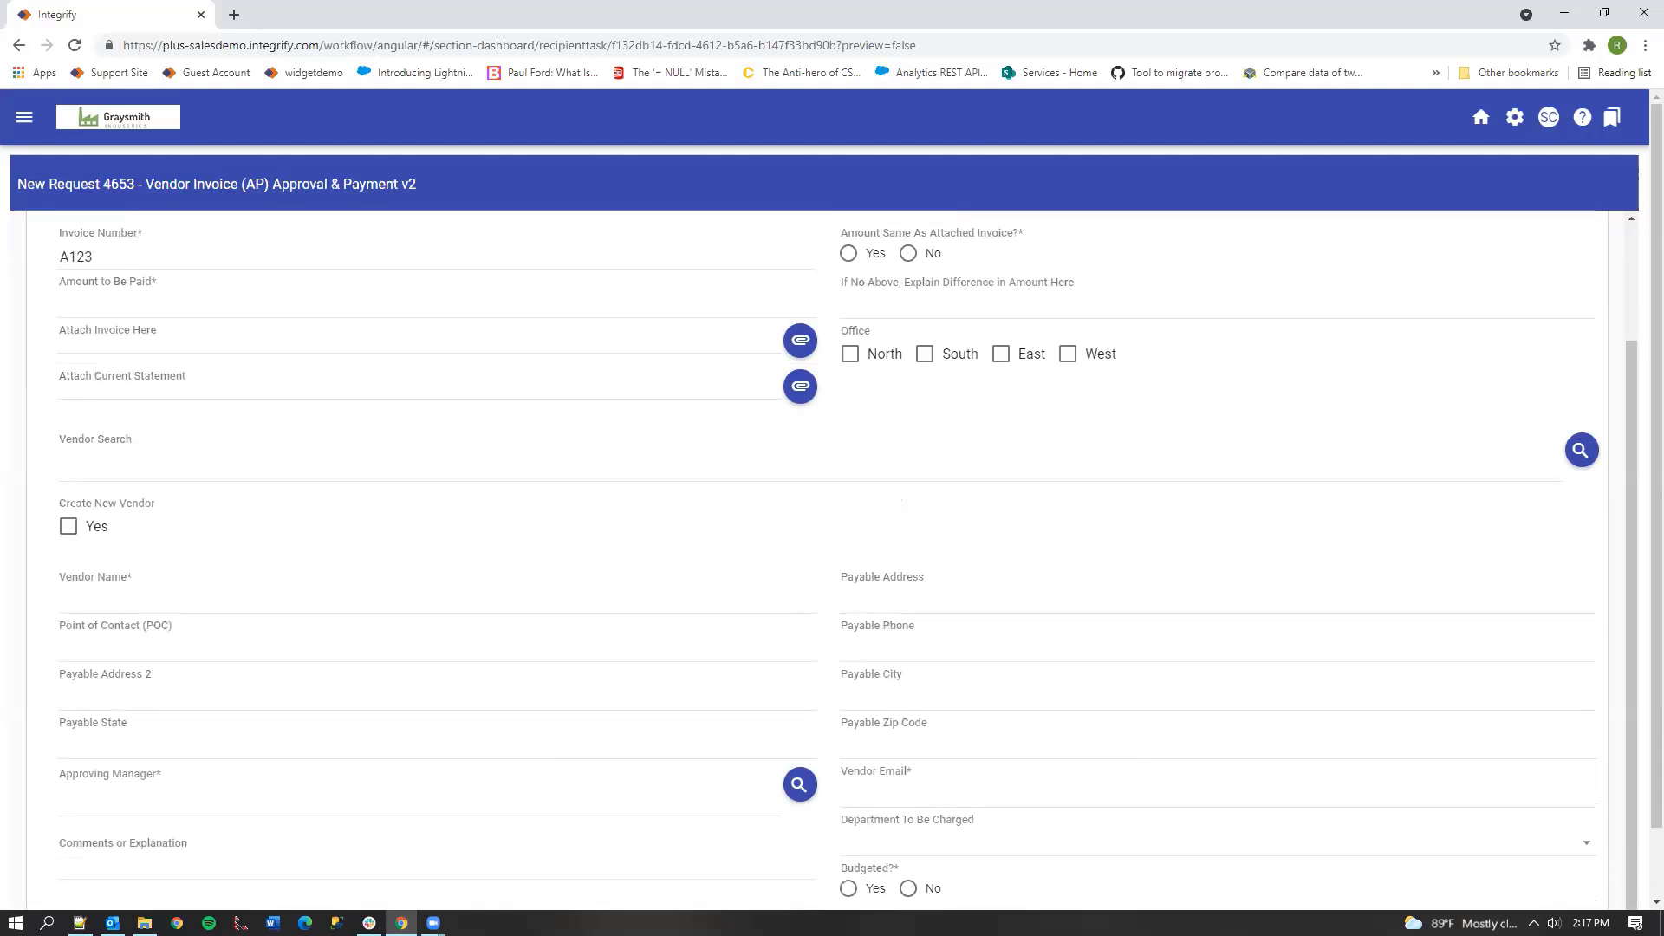